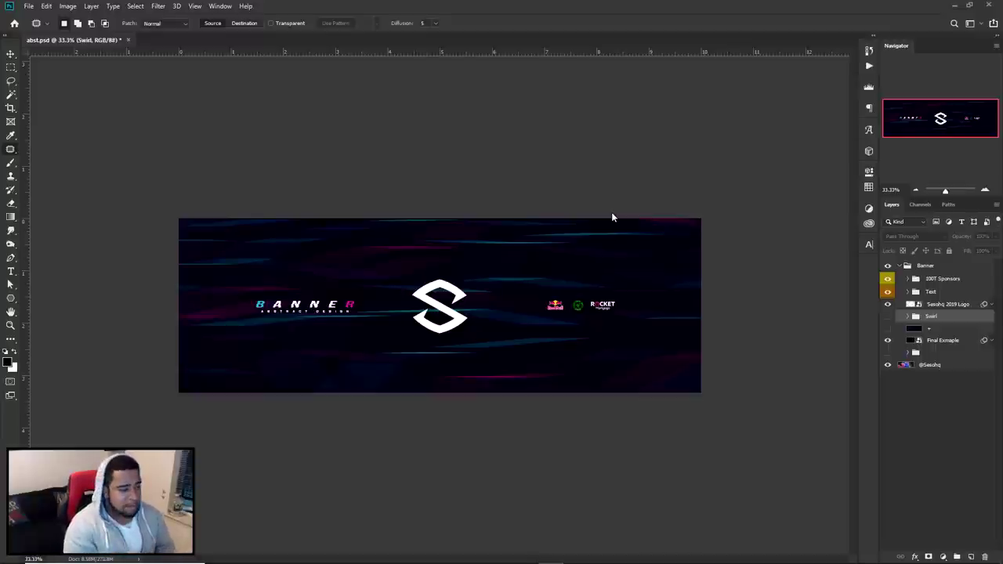
# Step: Show the + layer and the Swirl group over the banner to compare the alternative background designs
pyautogui.hotkey('ctrl', '+')
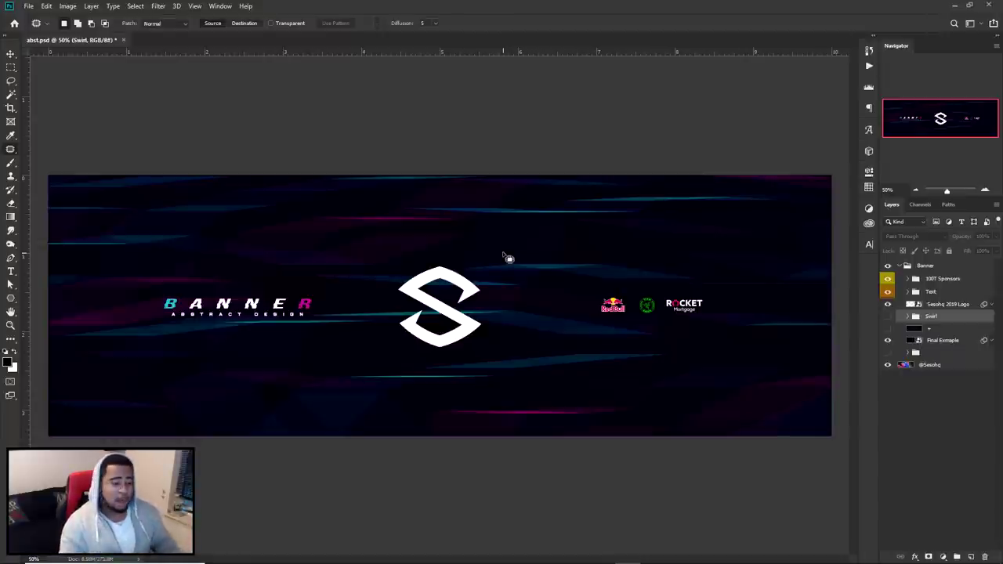
pyautogui.click(888, 329)
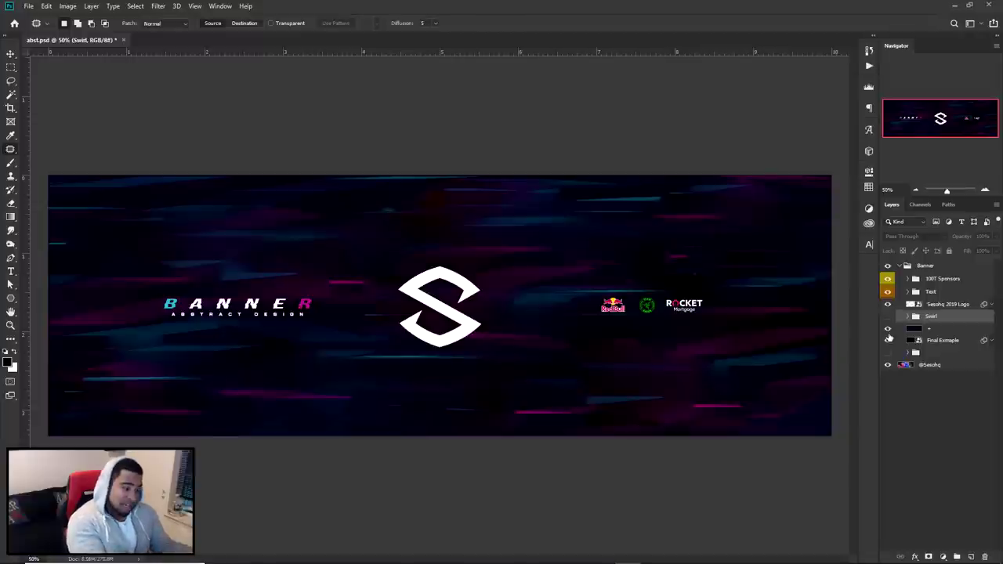
pyautogui.click(888, 316)
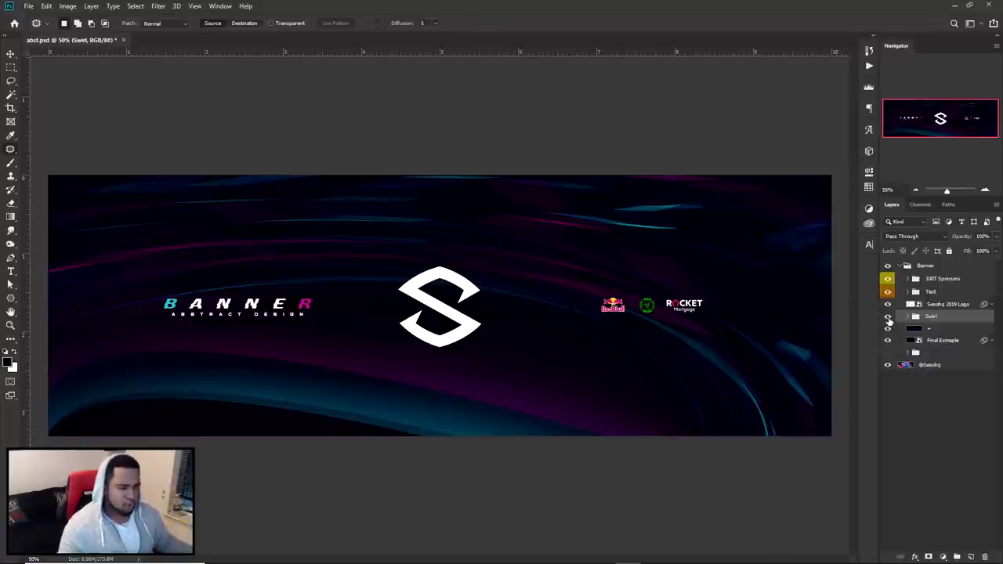
pyautogui.hotkey('ctrl', '-')
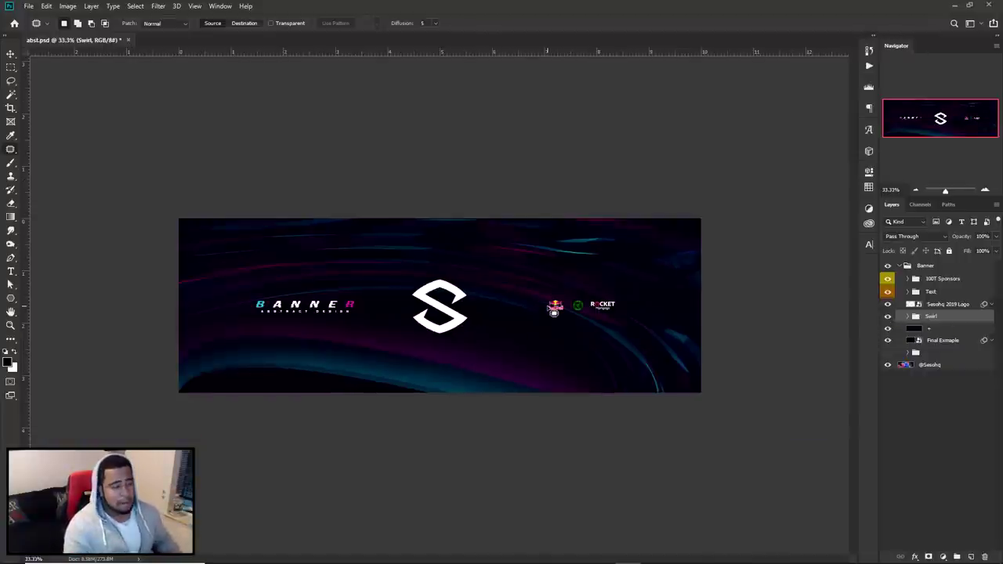
# Step: Circle the banner's large lower swirl in red on a screen capture and discard the capture
pyautogui.press('Print')
pyautogui.moveTo(119, 176); pyautogui.dragTo(757, 446)
pyautogui.click(767, 349)
pyautogui.moveTo(619, 418)
pyautogui.mouseDown()
pyautogui.moveTo(594, 358)
pyautogui.moveTo(517, 315)
pyautogui.moveTo(367, 295)
pyautogui.moveTo(266, 298)
pyautogui.moveTo(152, 349)
pyautogui.moveTo(368, 442)
pyautogui.moveTo(629, 403)
pyautogui.mouseUp()
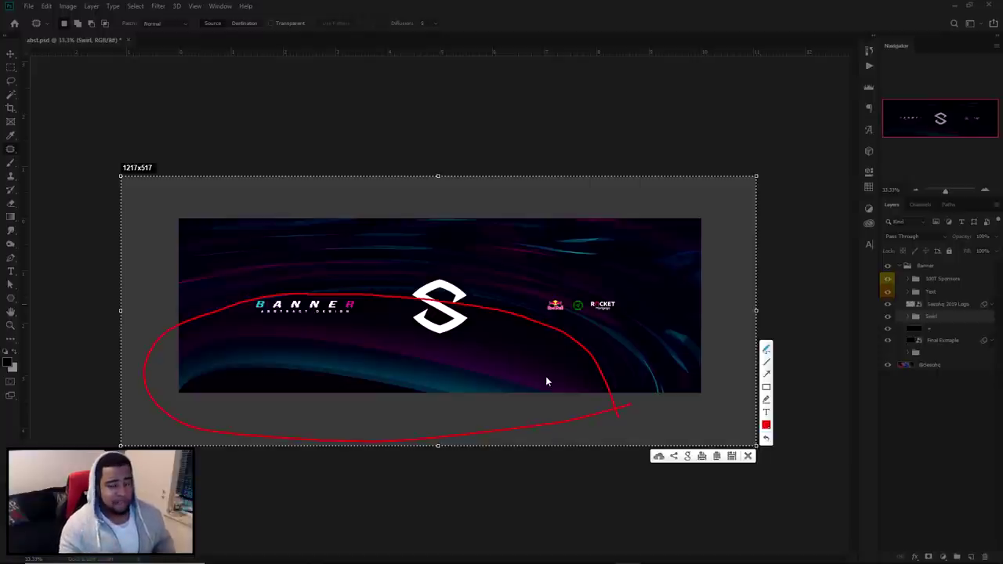
pyautogui.click(749, 456)
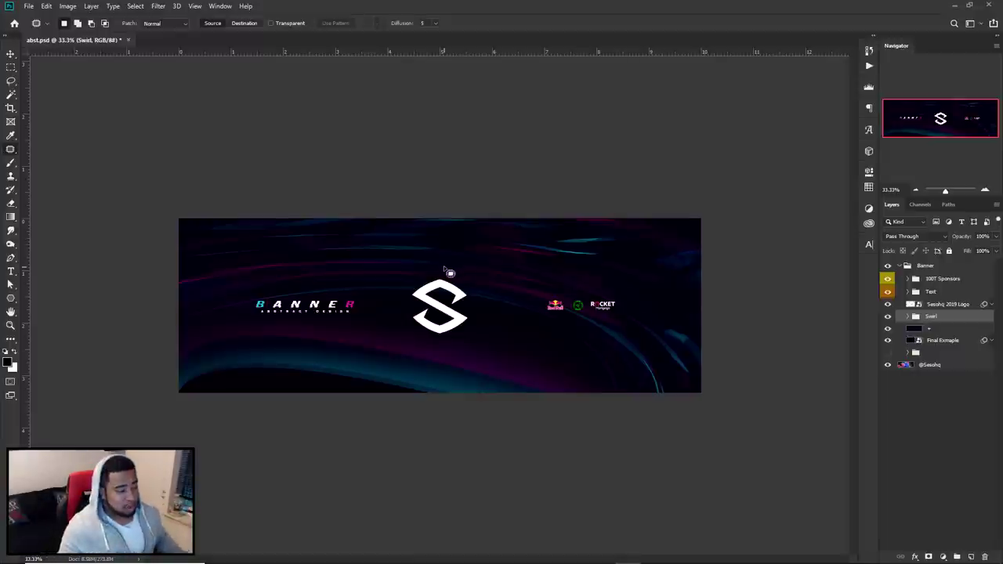
# Step: Hide the Swirl group and the + layer again
pyautogui.press('v')
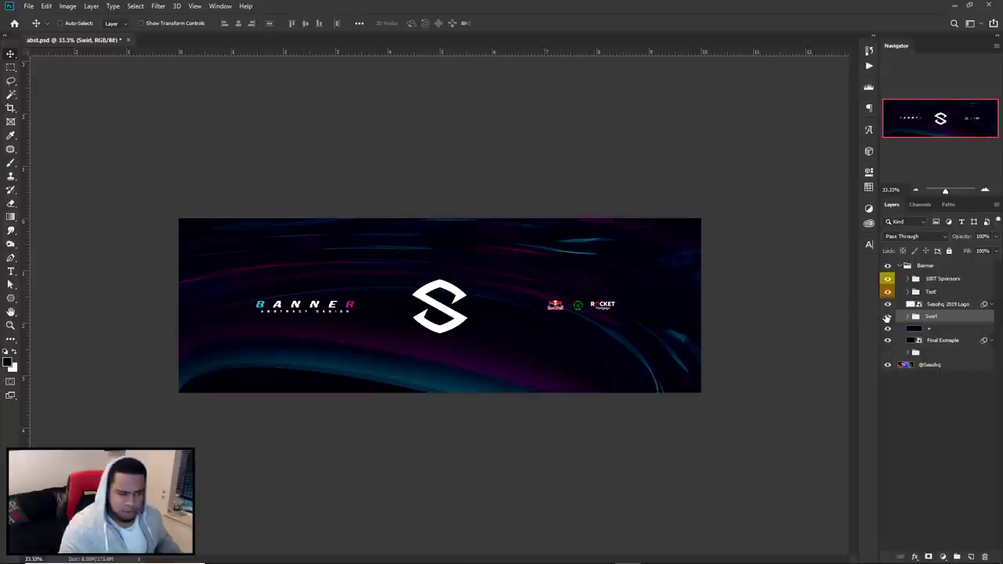
pyautogui.moveTo(887, 317); pyautogui.dragTo(888, 328)
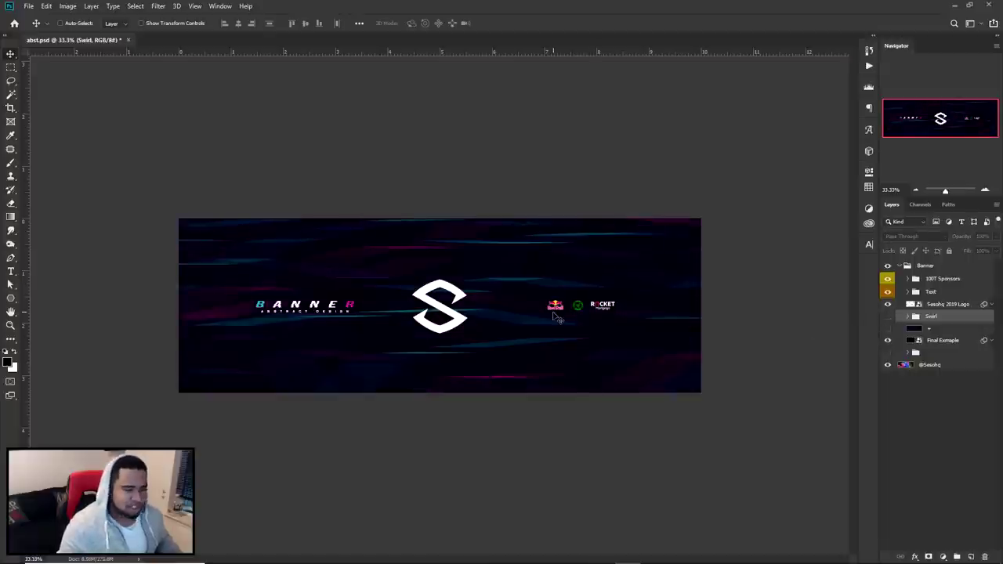
pyautogui.hotkey('ctrl', '+')
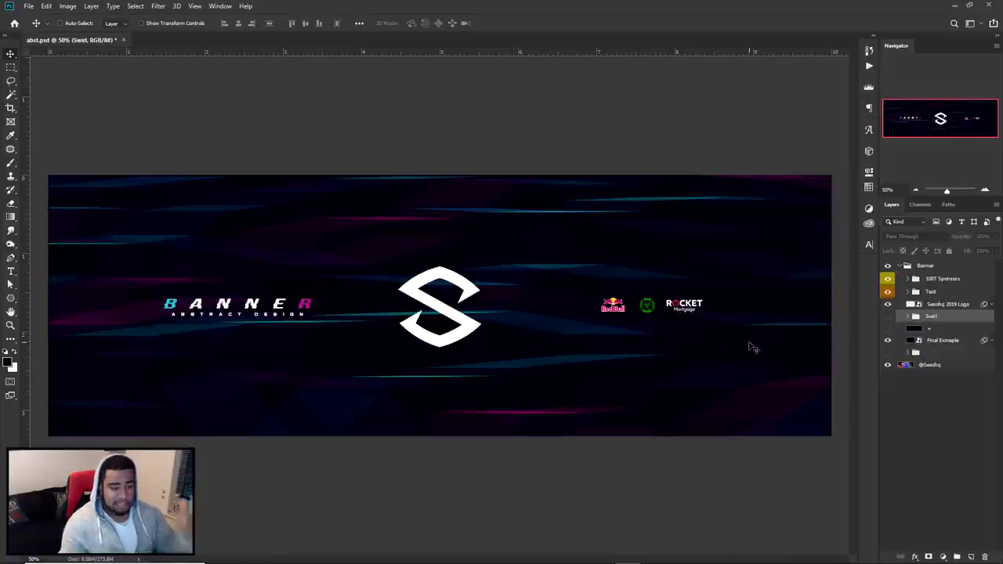
pyautogui.moveTo(944, 365); pyautogui.dragTo(907, 264)
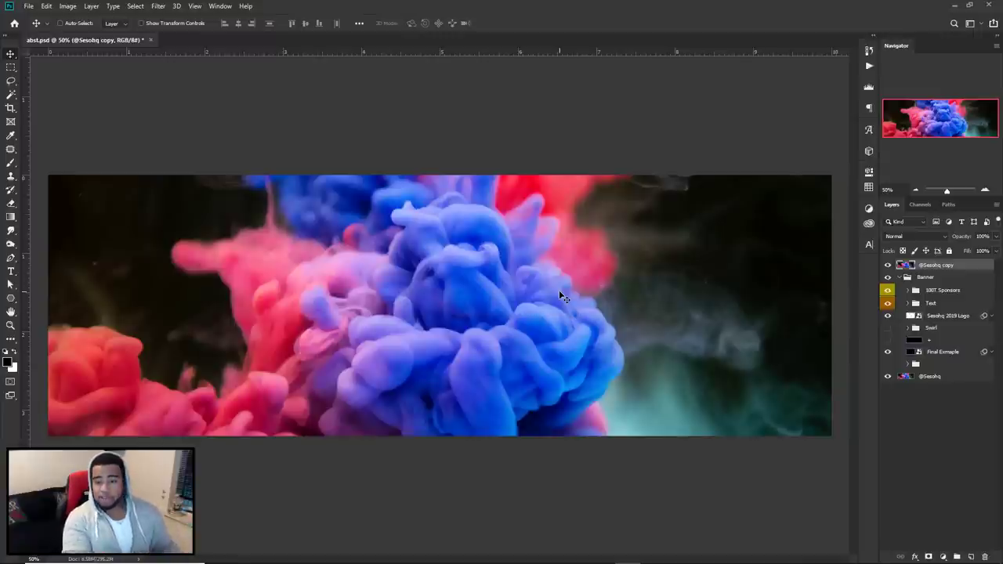
pyautogui.moveTo(559, 290); pyautogui.dragTo(493, 312)
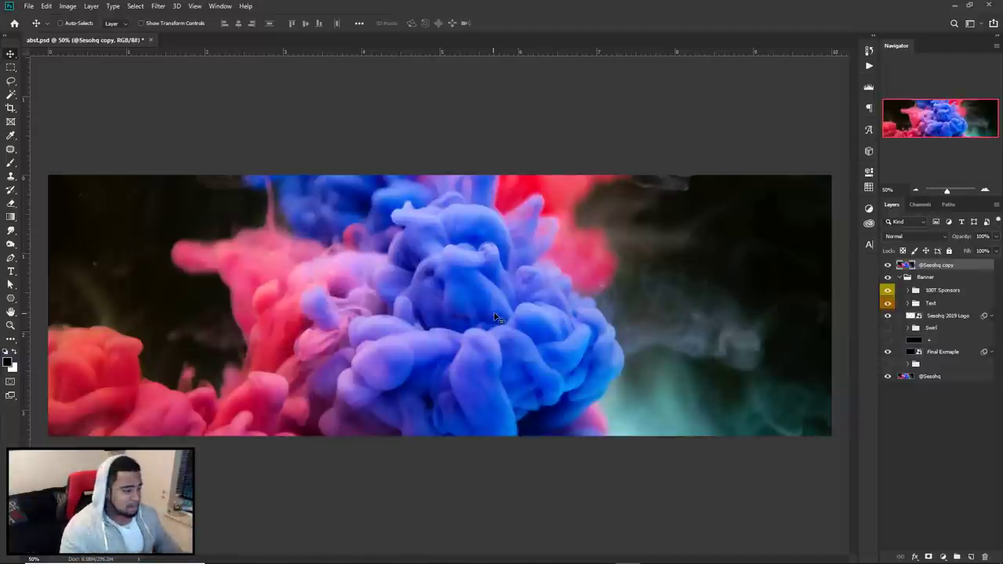
pyautogui.press('Delete')
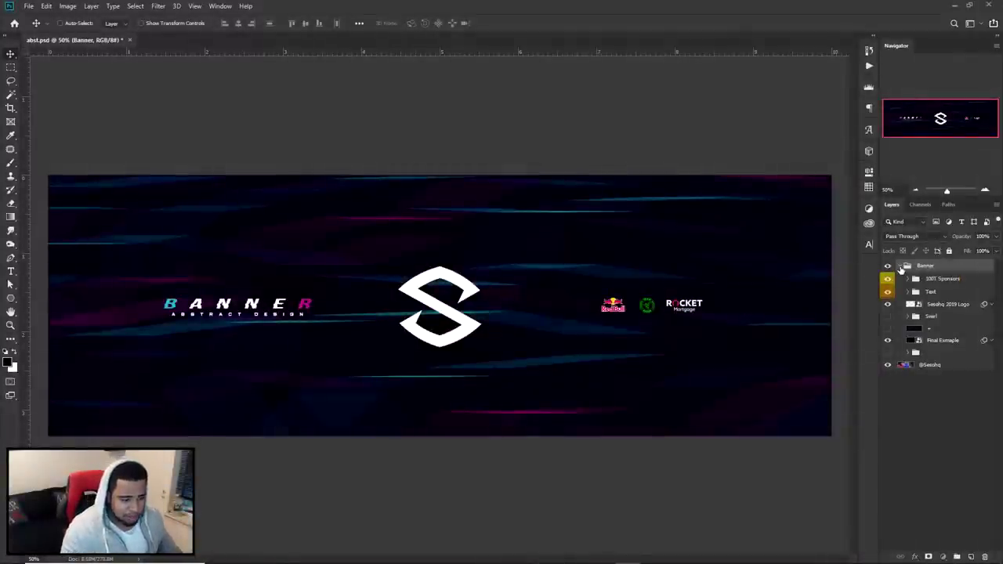
# Step: Duplicate the colored smoke photo layer above the collapsed Banner group and rename the copy as Pic
pyautogui.click(907, 265)
pyautogui.moveTo(949, 283); pyautogui.dragTo(929, 267)
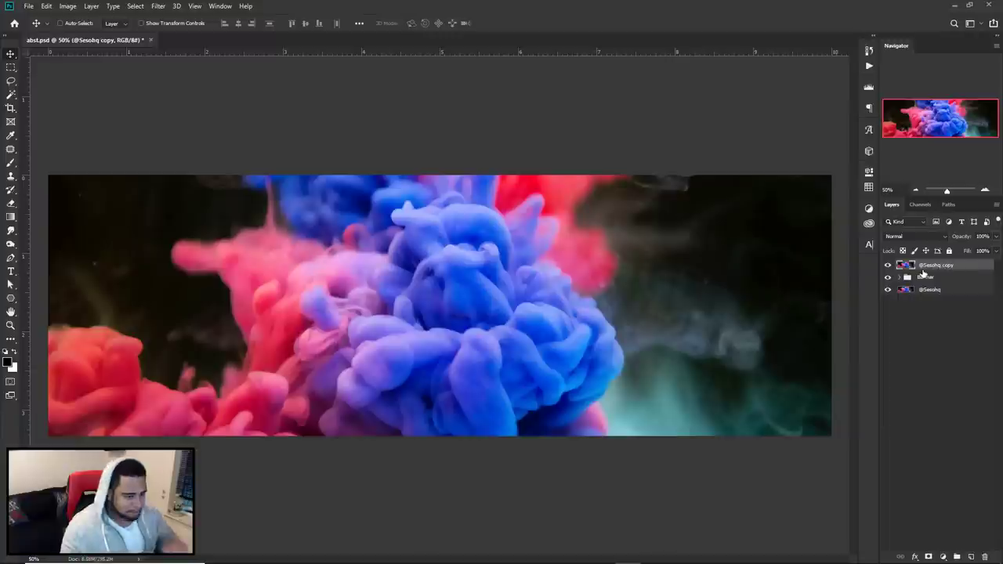
pyautogui.doubleClick(929, 266)
pyautogui.write('Pic')
pyautogui.press('Return')
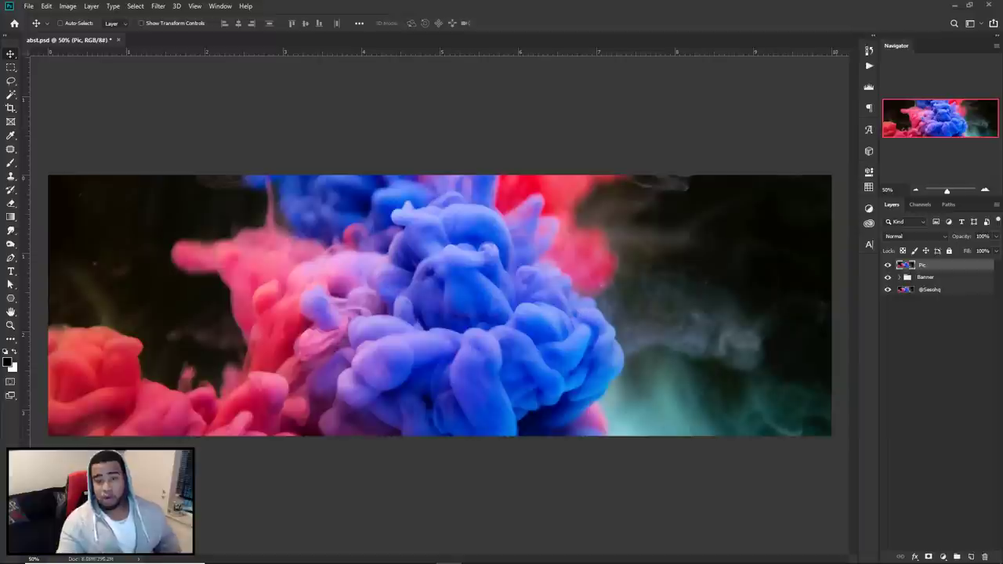
# Step: Apply the Crystallize filter to the Pic layer with a cell size of 200
pyautogui.click(150, 8)
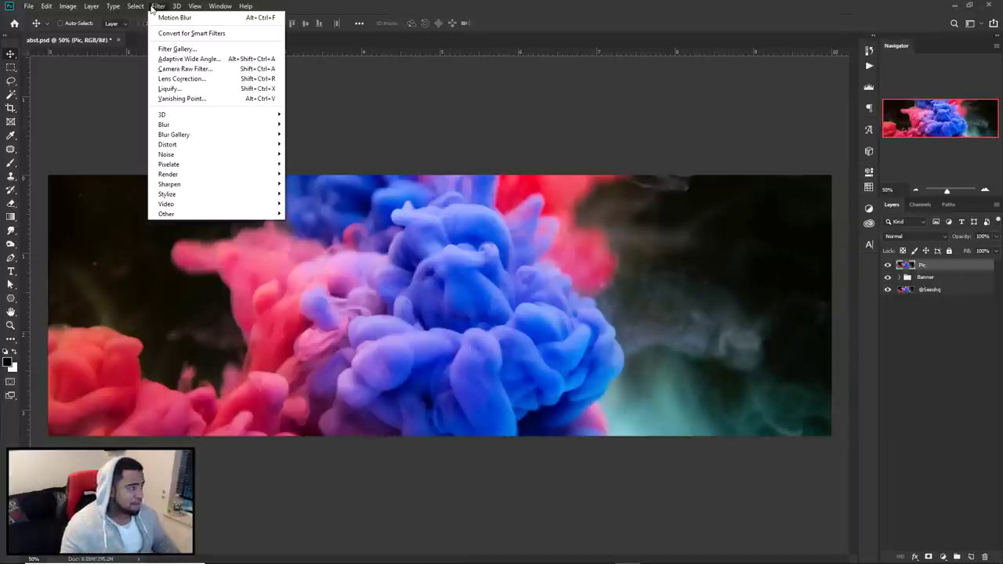
pyautogui.moveTo(169, 166)
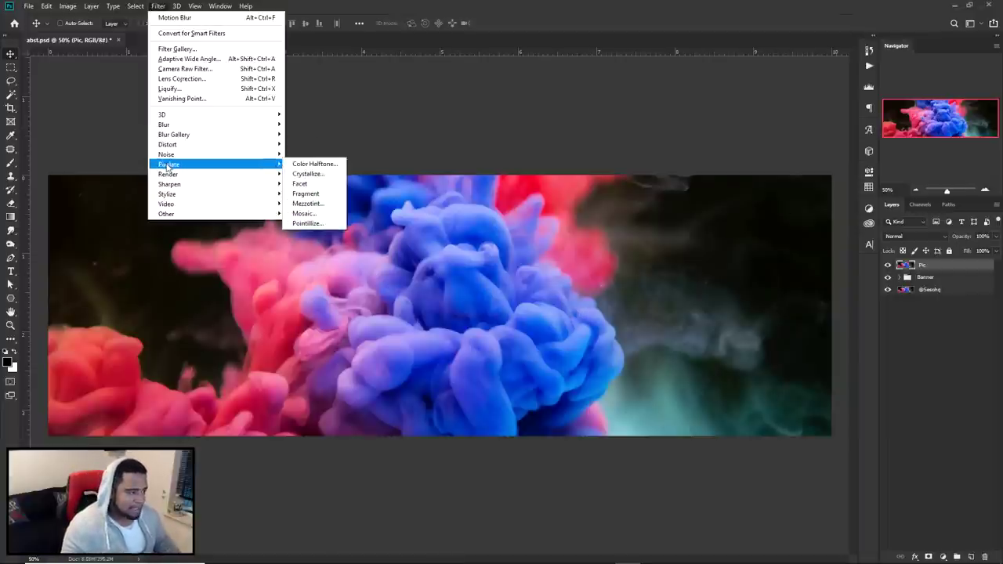
pyautogui.click(298, 173)
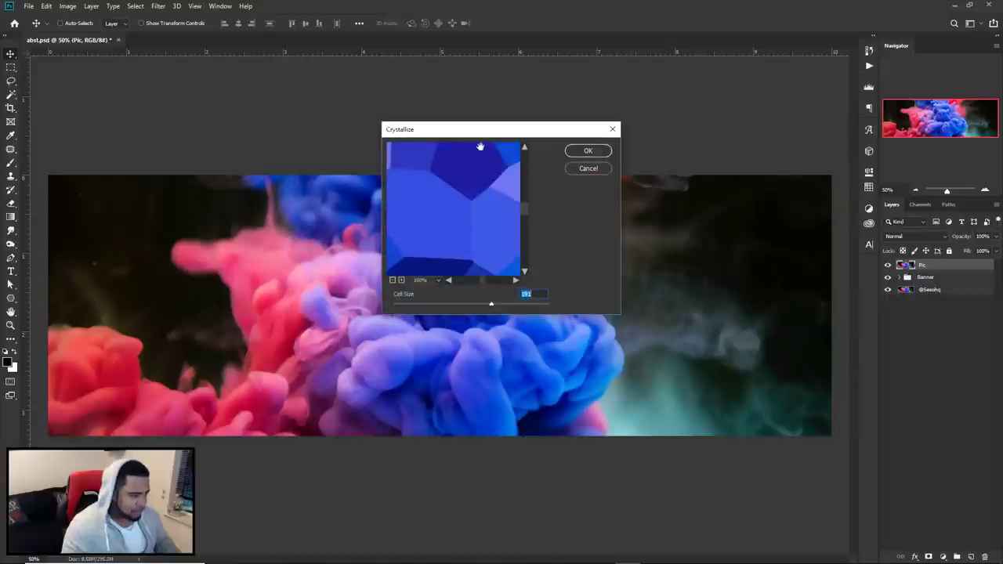
pyautogui.click(393, 280)
pyautogui.click(392, 279)
pyautogui.click(392, 280)
pyautogui.click(401, 279)
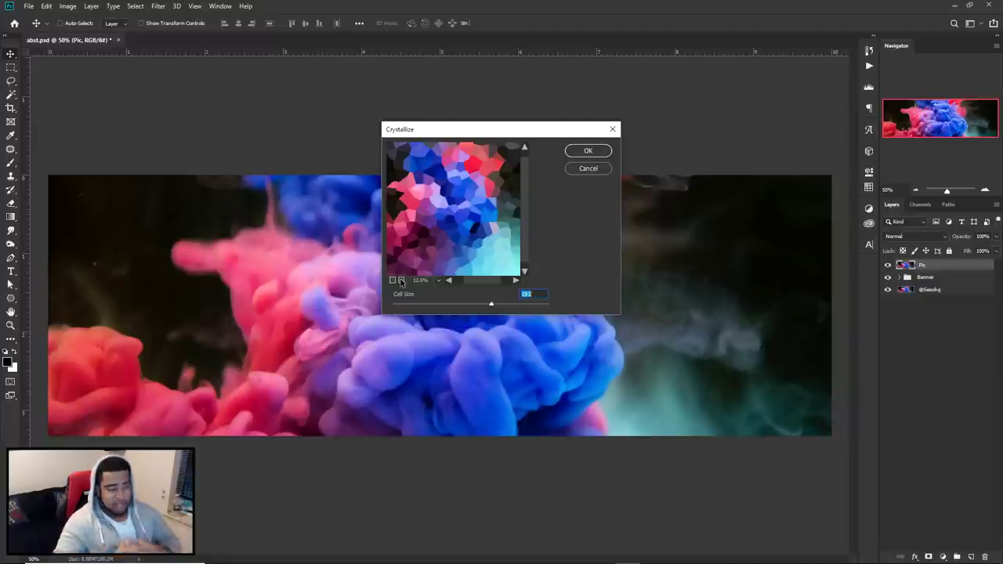
pyautogui.moveTo(493, 304); pyautogui.dragTo(416, 304)
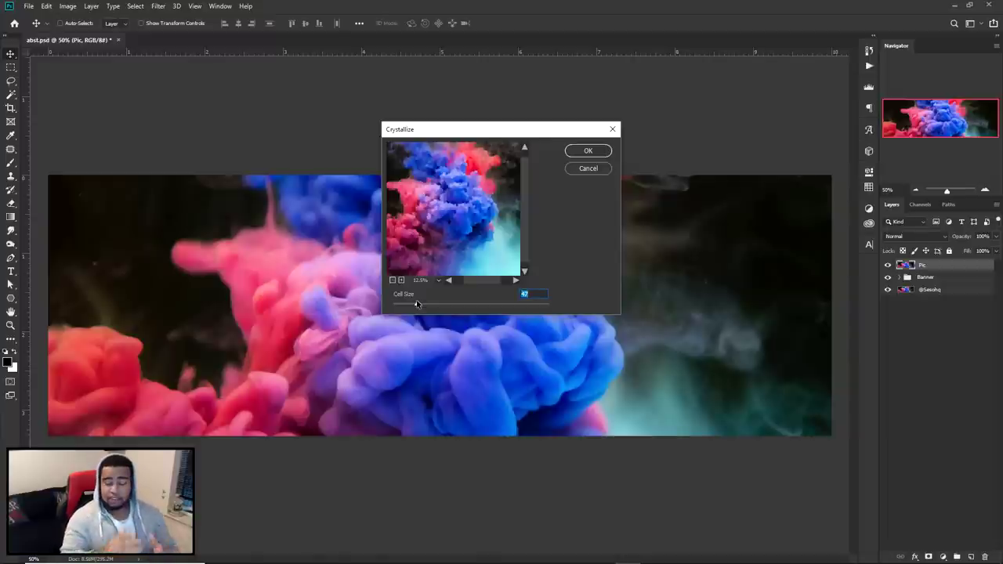
pyautogui.moveTo(416, 304); pyautogui.dragTo(502, 306)
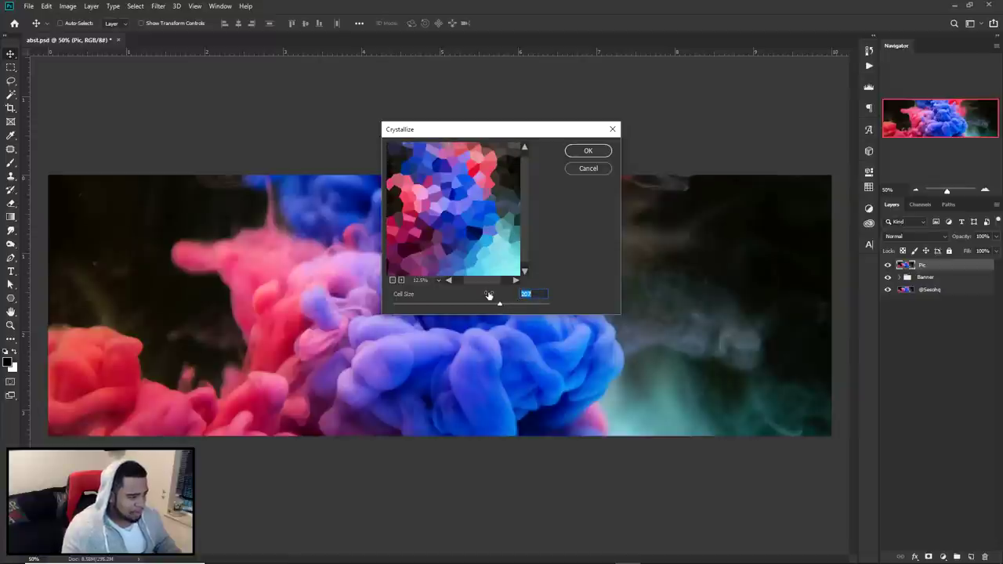
pyautogui.write('200')
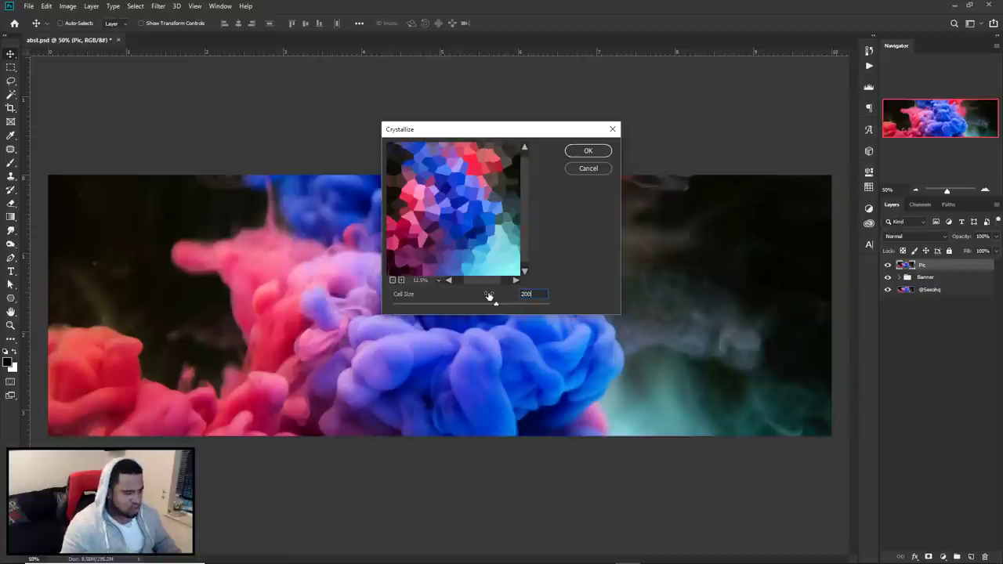
pyautogui.click(592, 150)
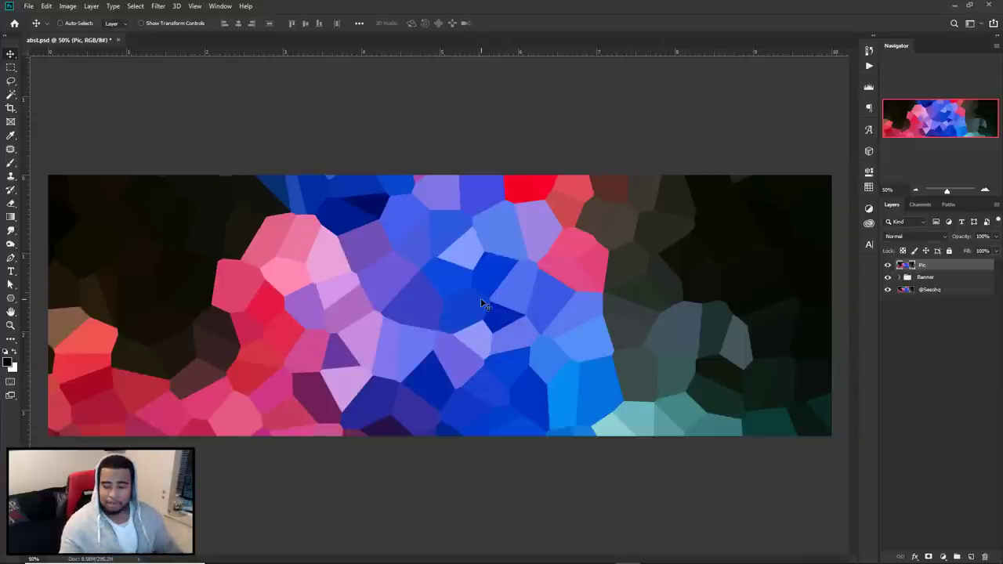
# Step: Apply the Spherize filter to the Pic layer with an amount of 100% in Normal mode
pyautogui.click(156, 7)
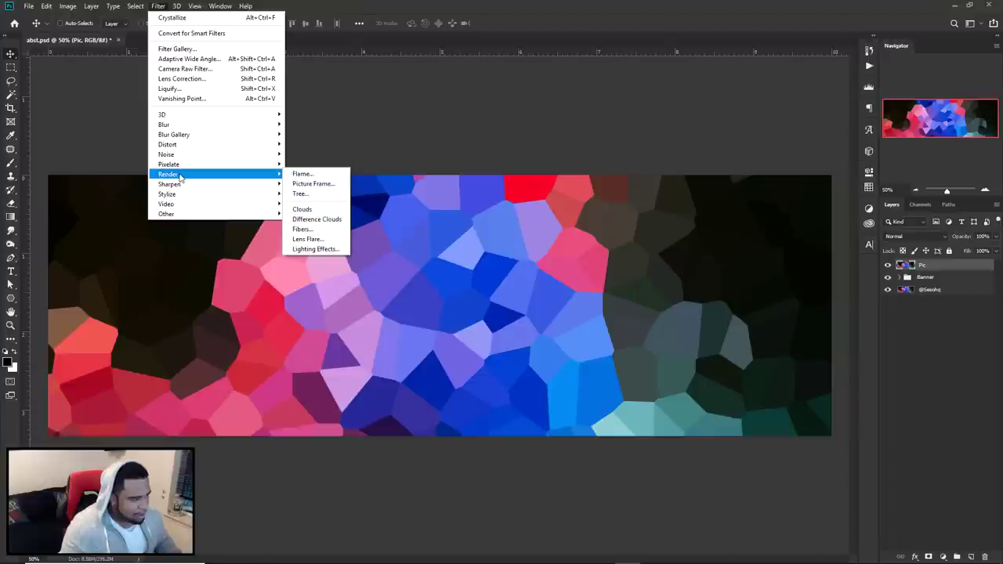
pyautogui.moveTo(180, 194)
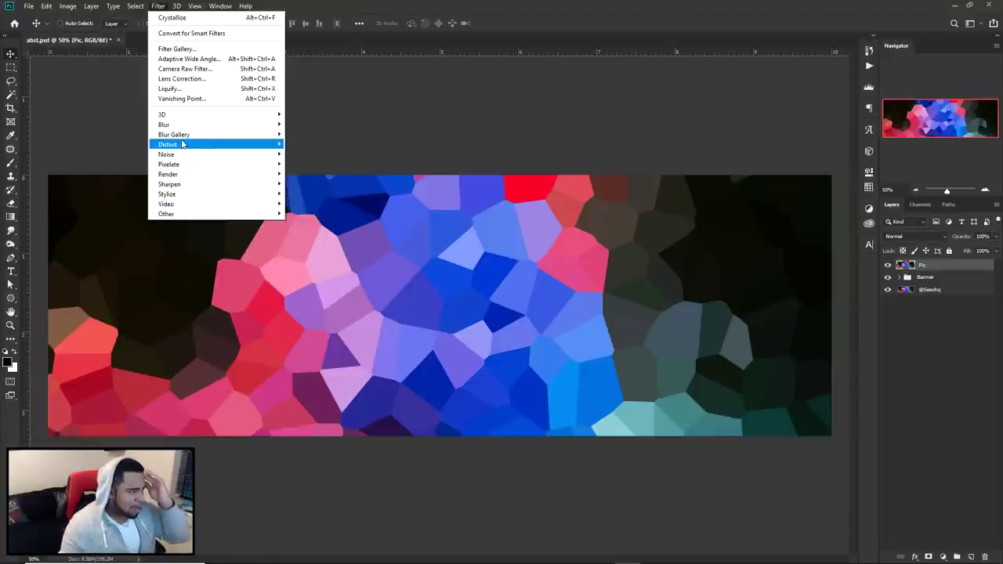
pyautogui.moveTo(177, 147)
pyautogui.click(306, 194)
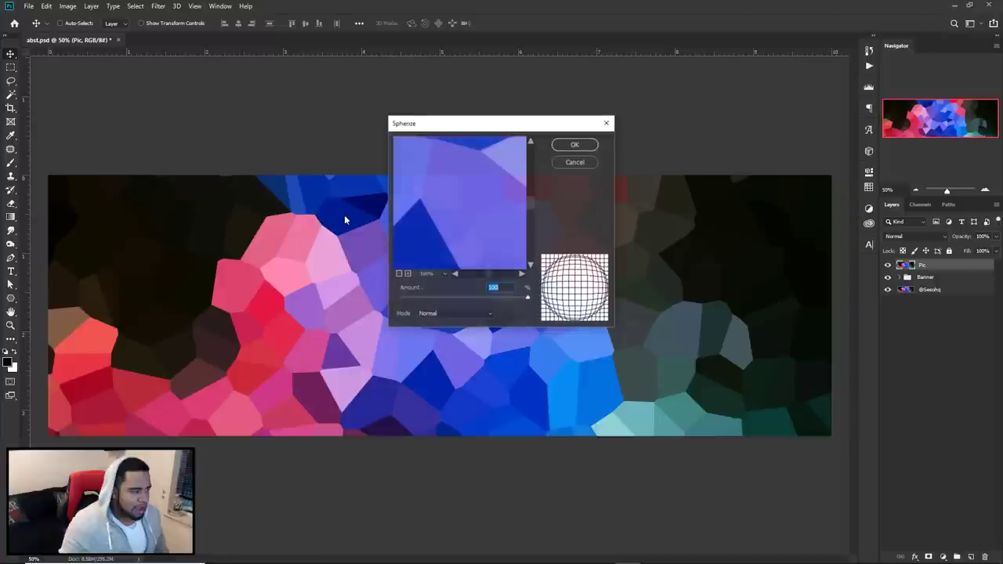
pyautogui.moveTo(458, 129); pyautogui.dragTo(599, 189)
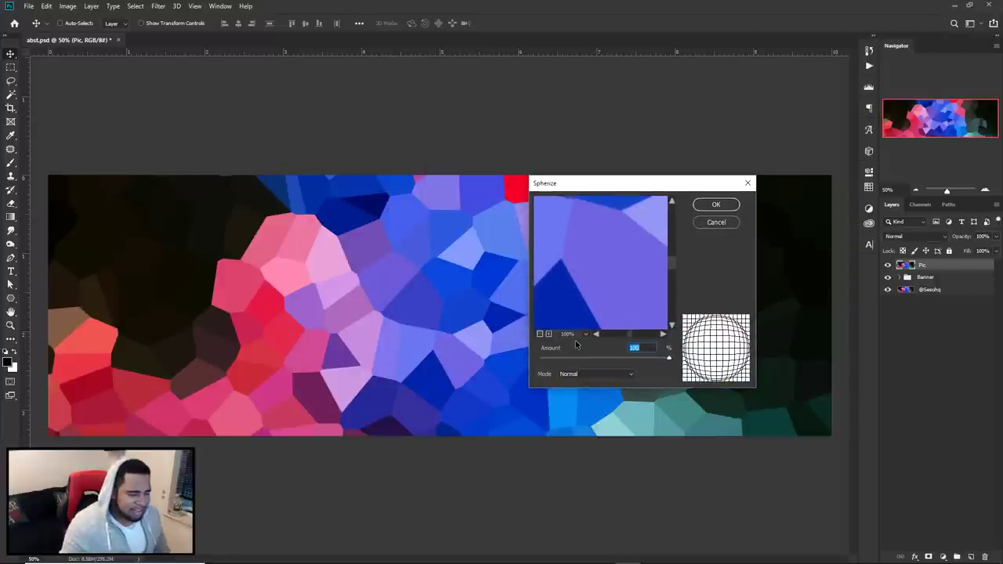
pyautogui.click(539, 334)
pyautogui.click(539, 335)
pyautogui.click(539, 335)
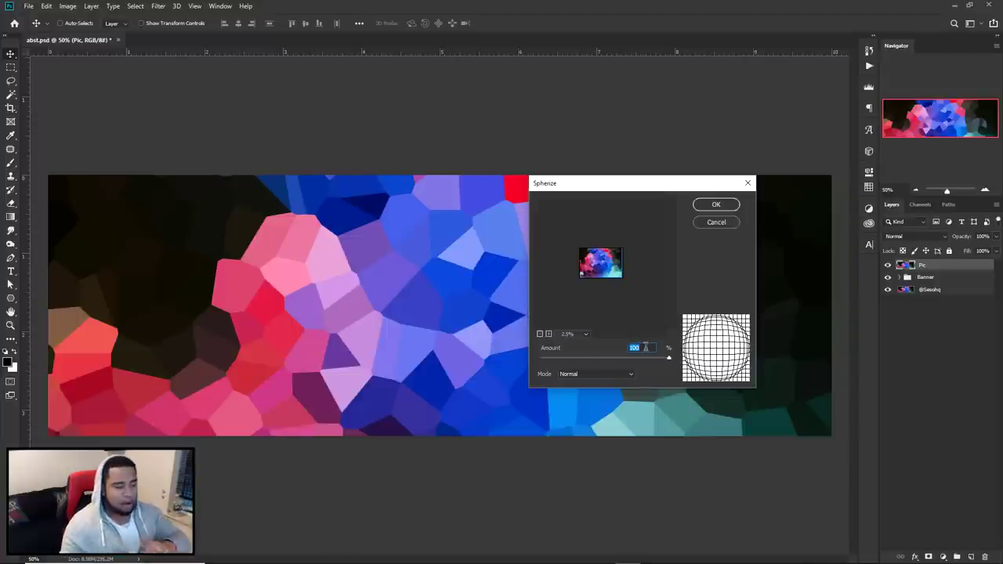
pyautogui.click(590, 375)
pyautogui.click(584, 383)
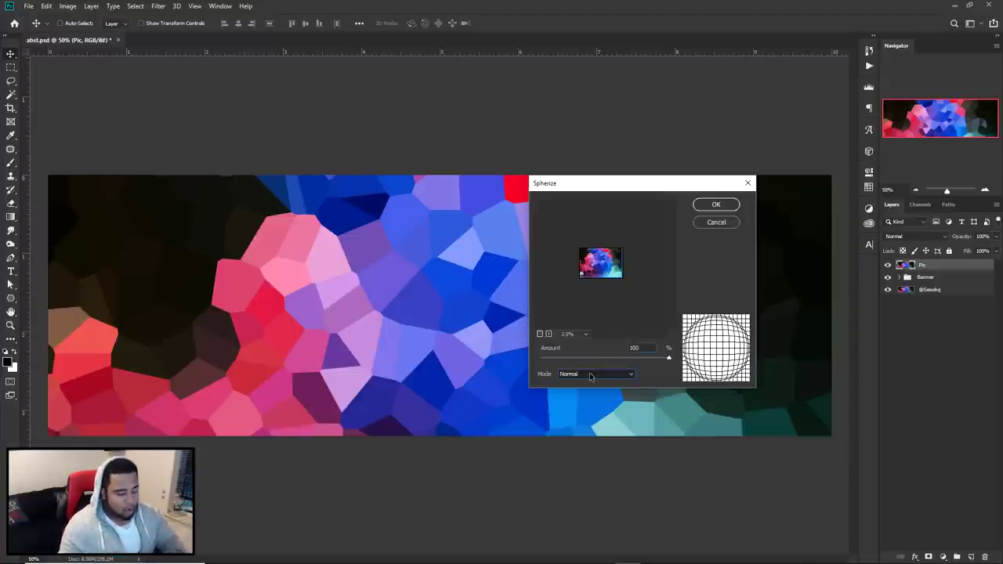
pyautogui.click(716, 205)
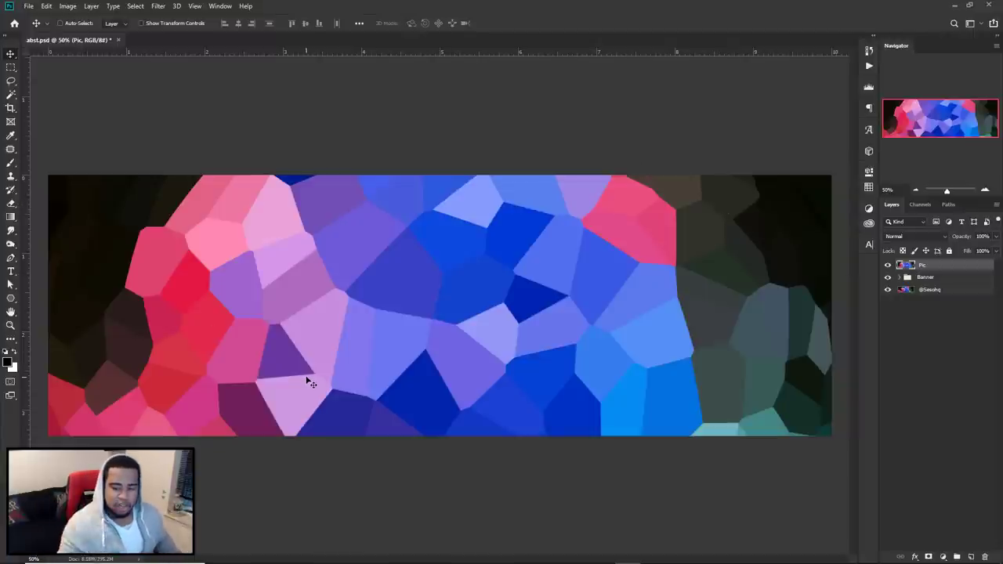
# Step: Apply the Emboss filter to the Pic layer with a 135° angle, 3-pixel height and 500% amount
pyautogui.click(158, 6)
pyautogui.moveTo(177, 199)
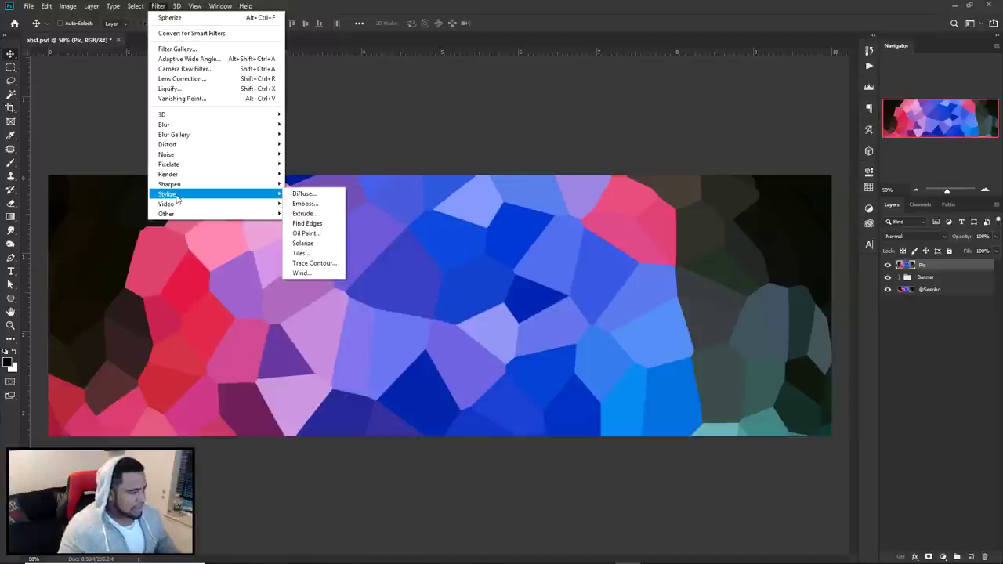
pyautogui.click(305, 204)
pyautogui.moveTo(616, 147); pyautogui.dragTo(577, 335)
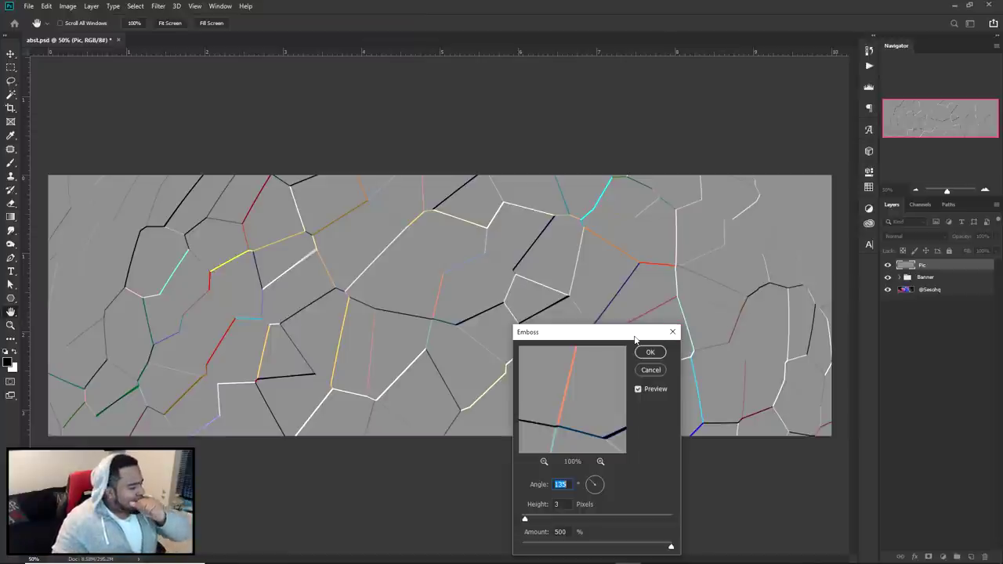
pyautogui.moveTo(635, 340); pyautogui.dragTo(807, 174)
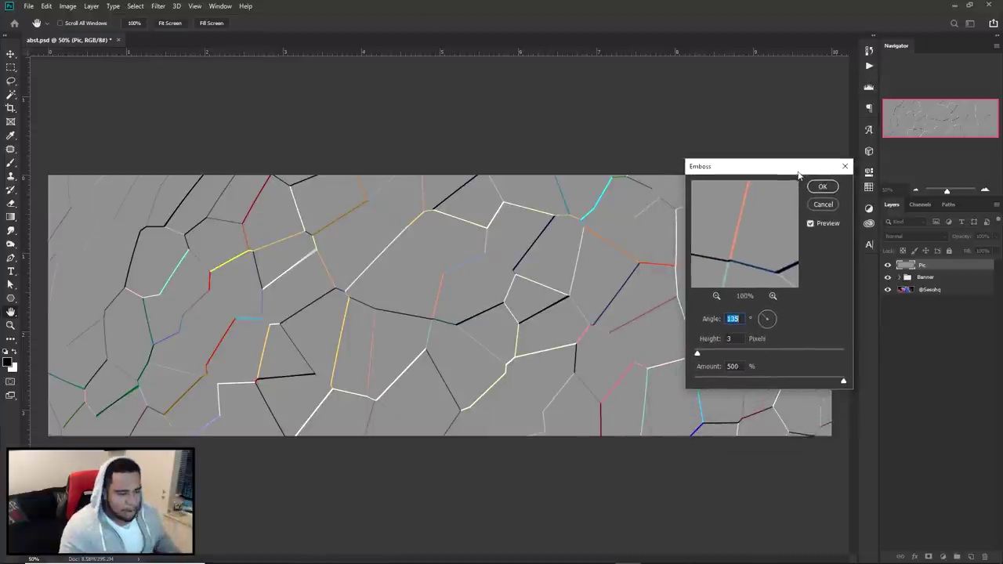
pyautogui.click(737, 340)
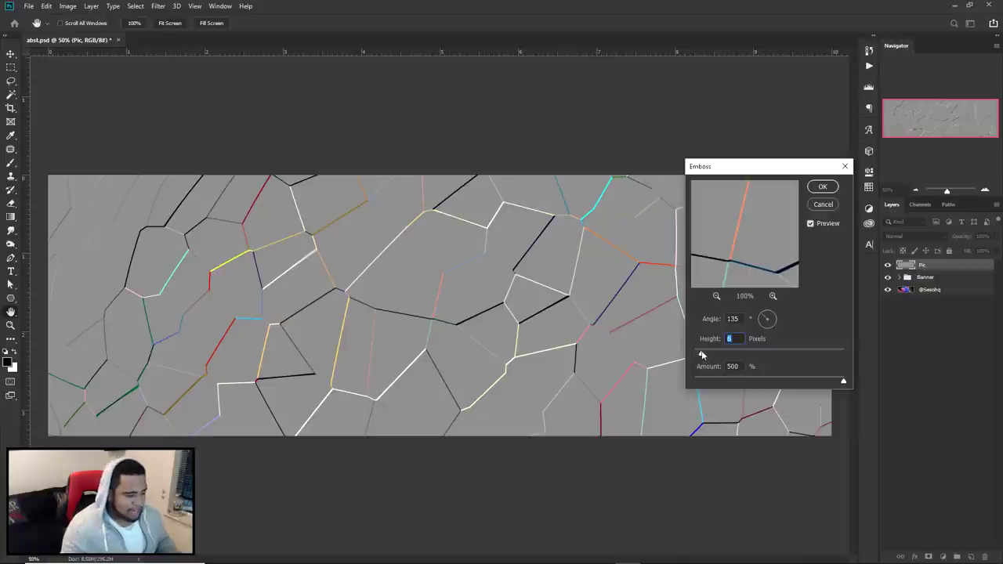
pyautogui.moveTo(627, 370); pyautogui.dragTo(662, 362)
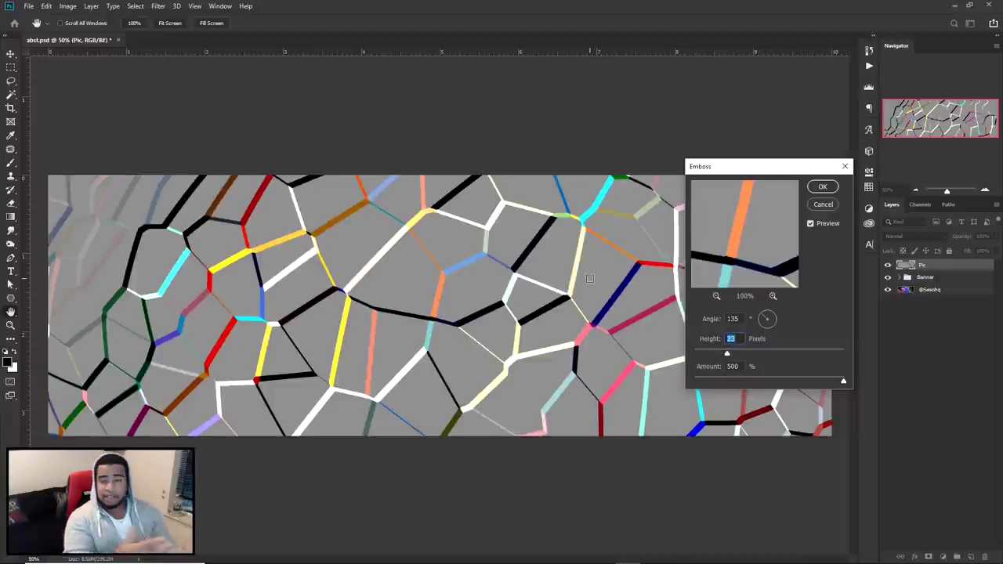
pyautogui.write('3')
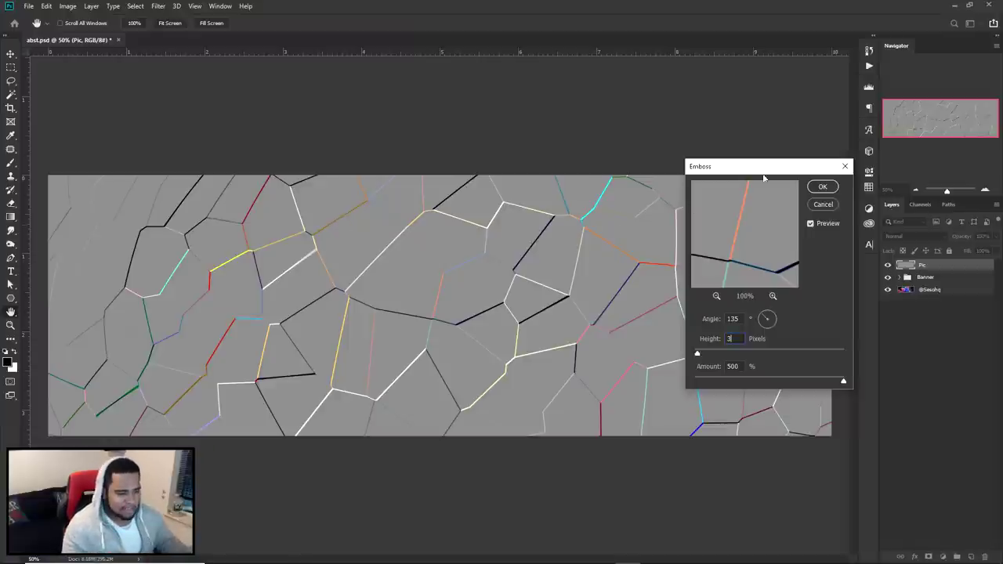
pyautogui.click(823, 186)
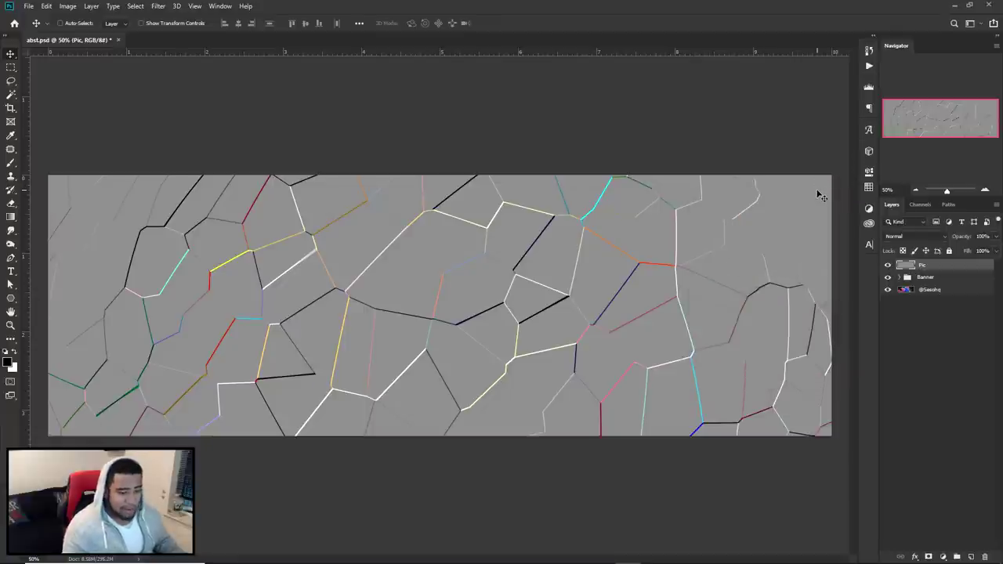
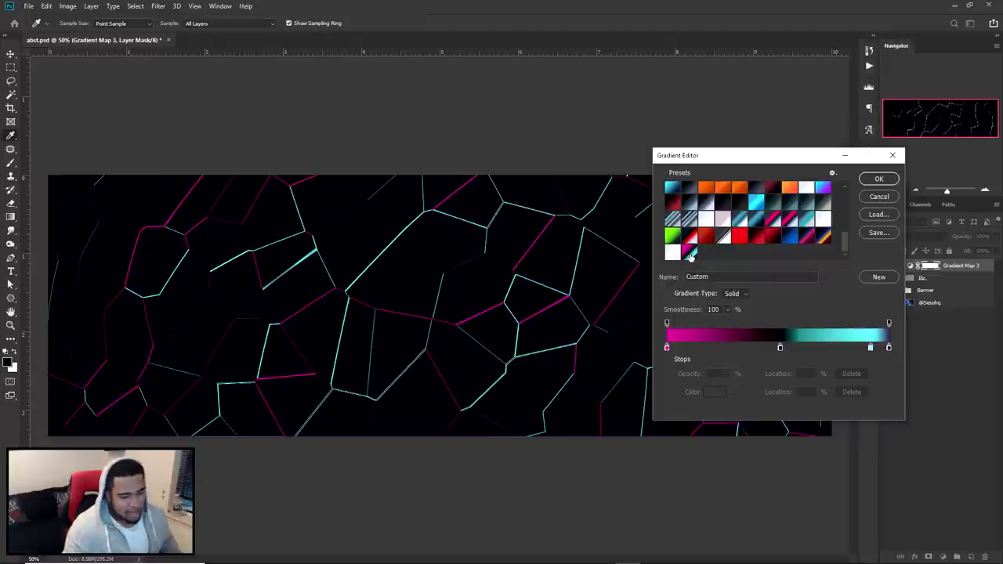
# Step: Delete the dark end stop from the gradient map's gradient and move the cyan stop to location 100%
pyautogui.click(889, 348)
pyautogui.click(854, 392)
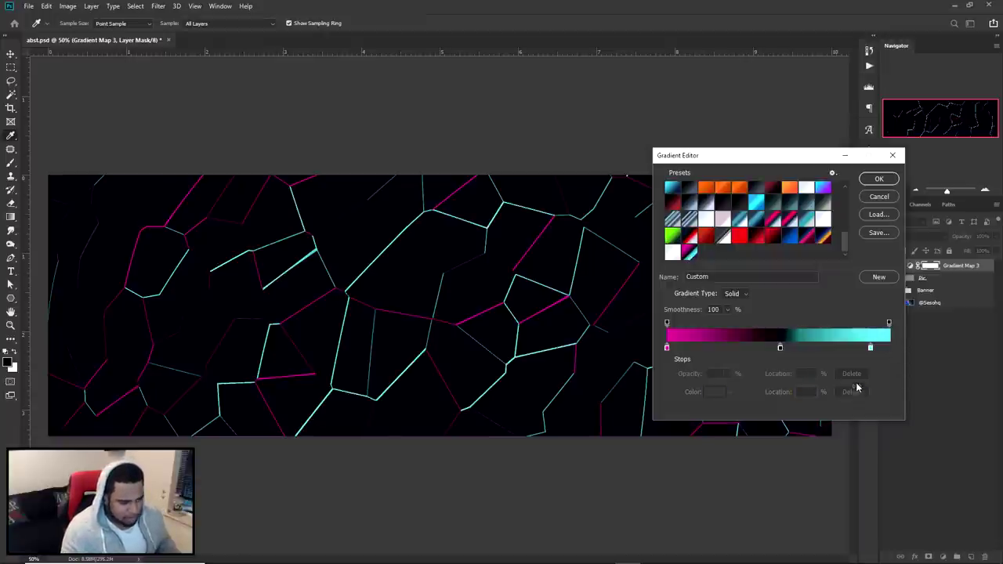
pyautogui.moveTo(870, 347); pyautogui.dragTo(917, 350)
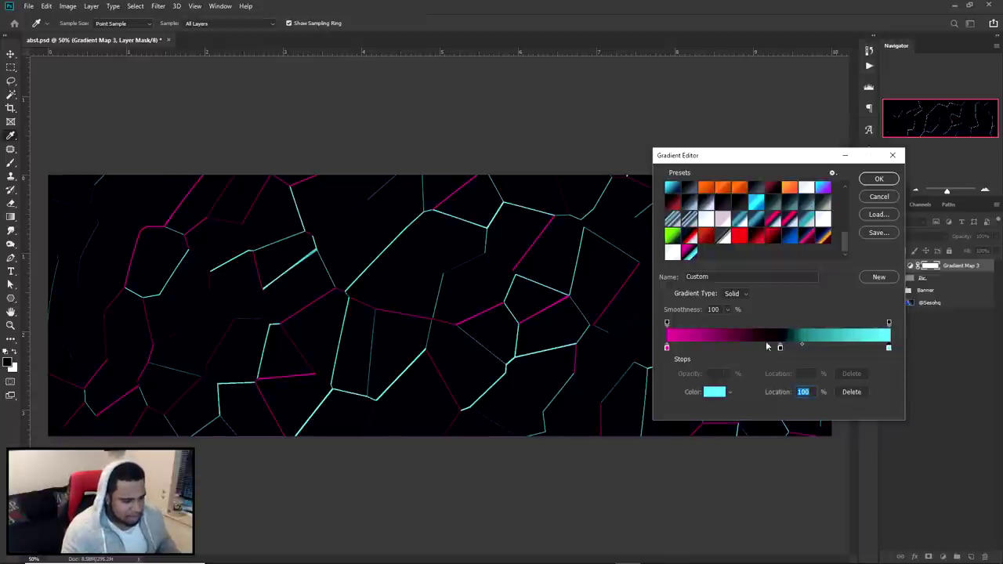
pyautogui.doubleClick(667, 348)
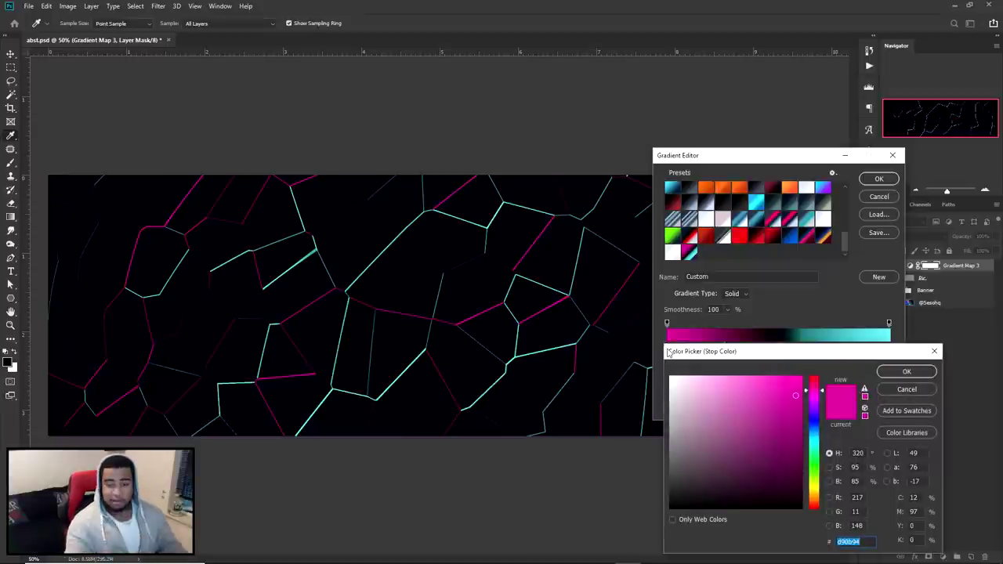
pyautogui.moveTo(816, 487); pyautogui.dragTo(816, 504)
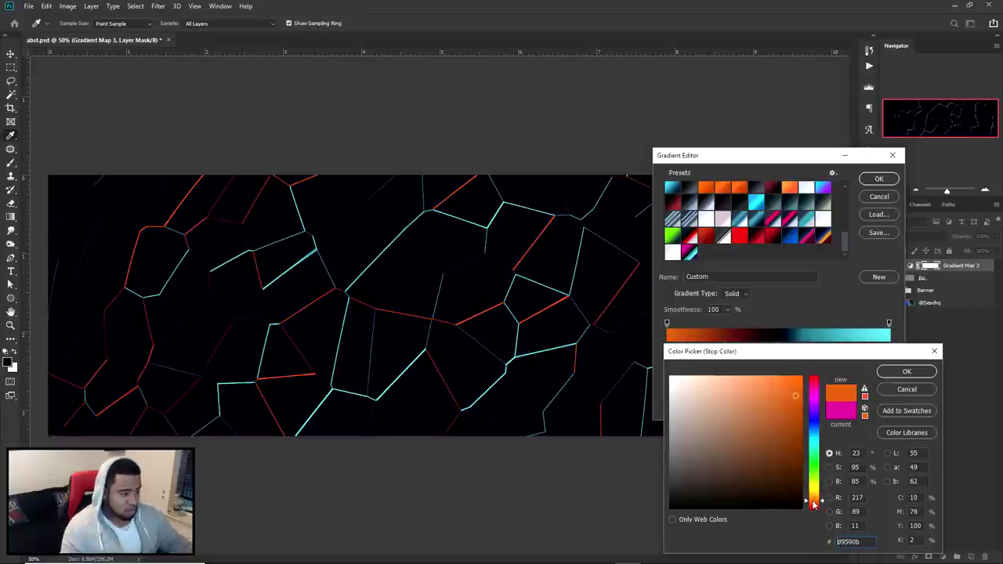
pyautogui.click(899, 390)
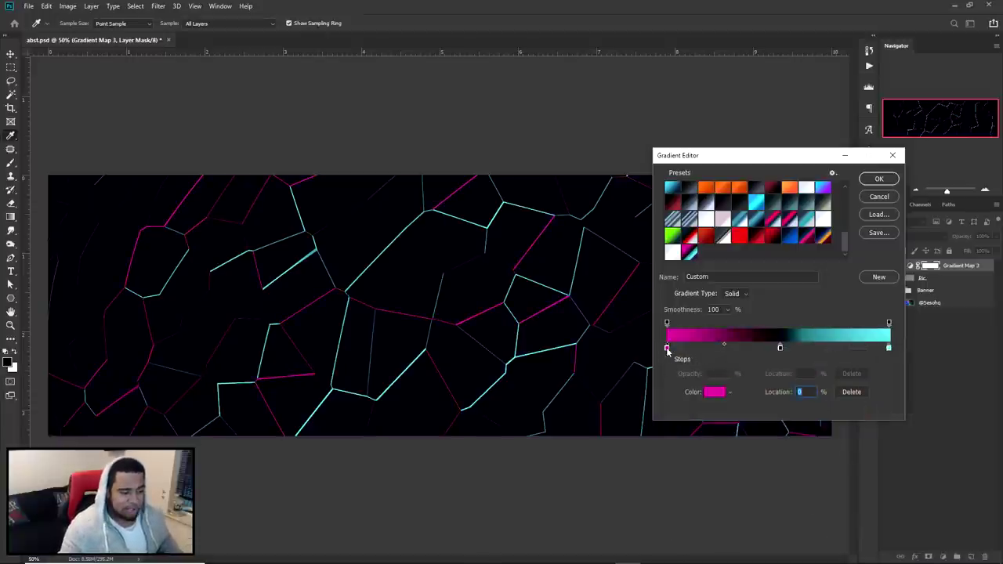
# Step: Check the color values of the gradient's magenta start stop and near-black middle stop
pyautogui.doubleClick(667, 348)
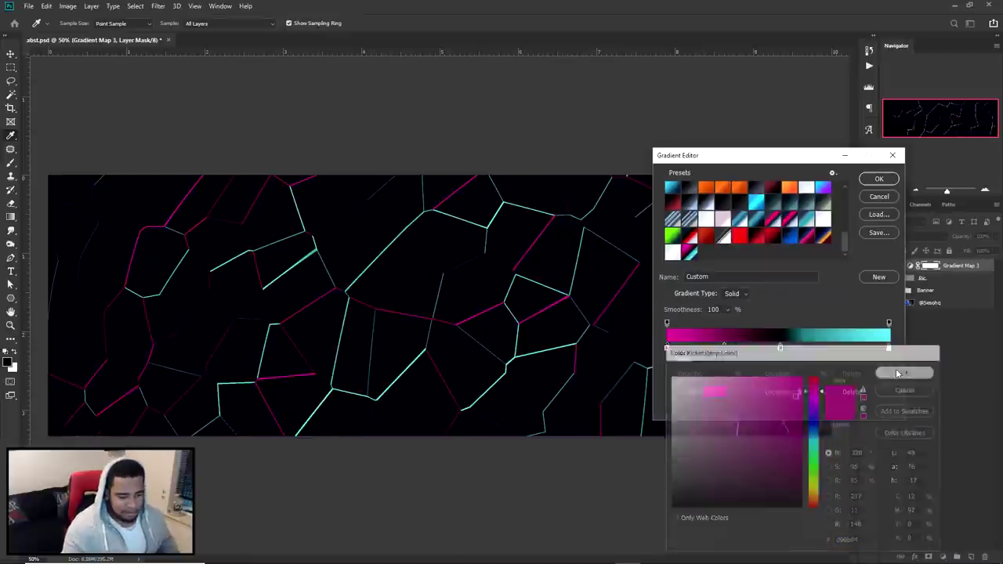
pyautogui.click(878, 337)
pyautogui.doubleClick(781, 348)
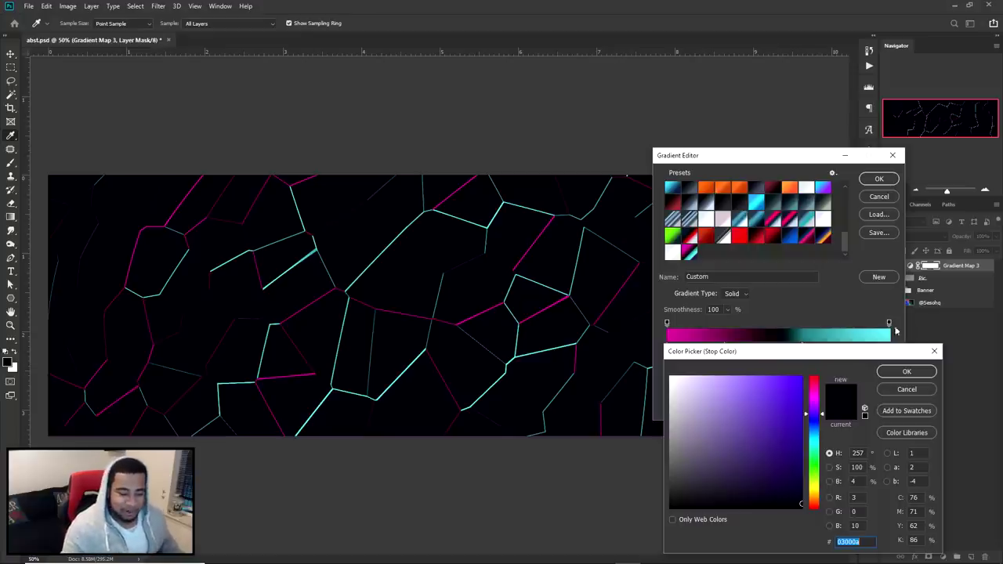
pyautogui.click(907, 372)
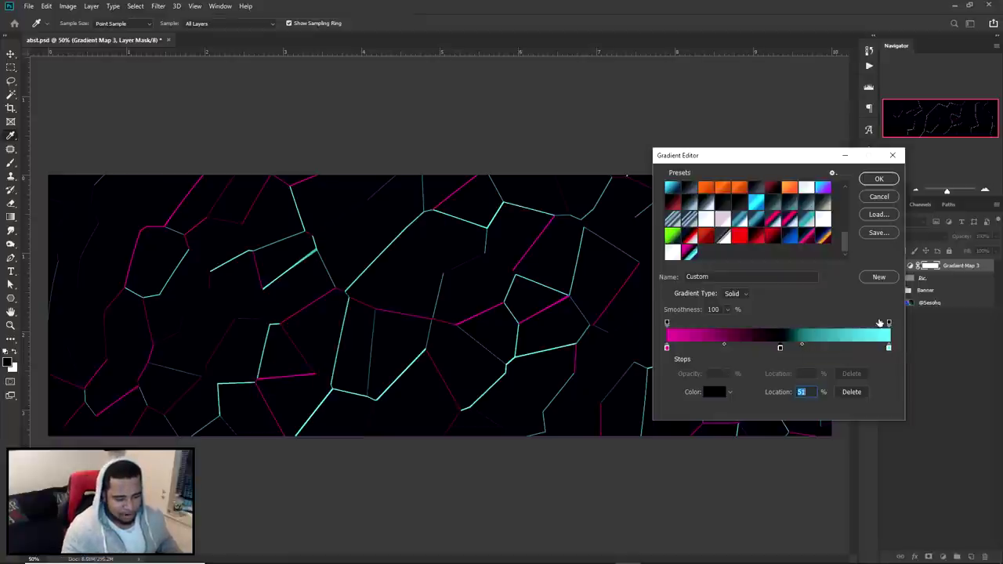
# Step: Set the midpoint between the gradient's black and cyan stops to 15% and accept the gradient map
pyautogui.moveTo(803, 345); pyautogui.dragTo(842, 345)
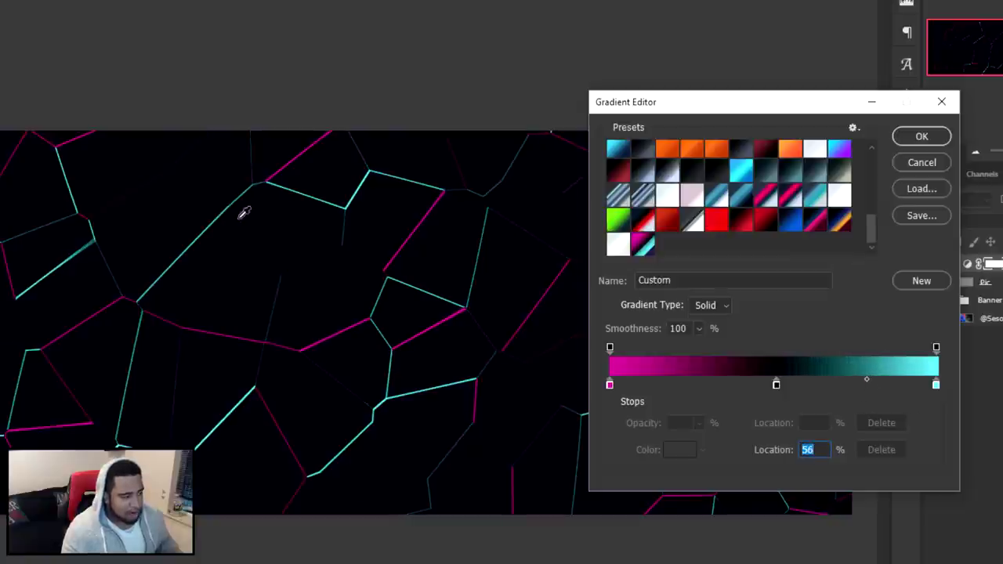
pyautogui.moveTo(867, 379); pyautogui.dragTo(804, 384)
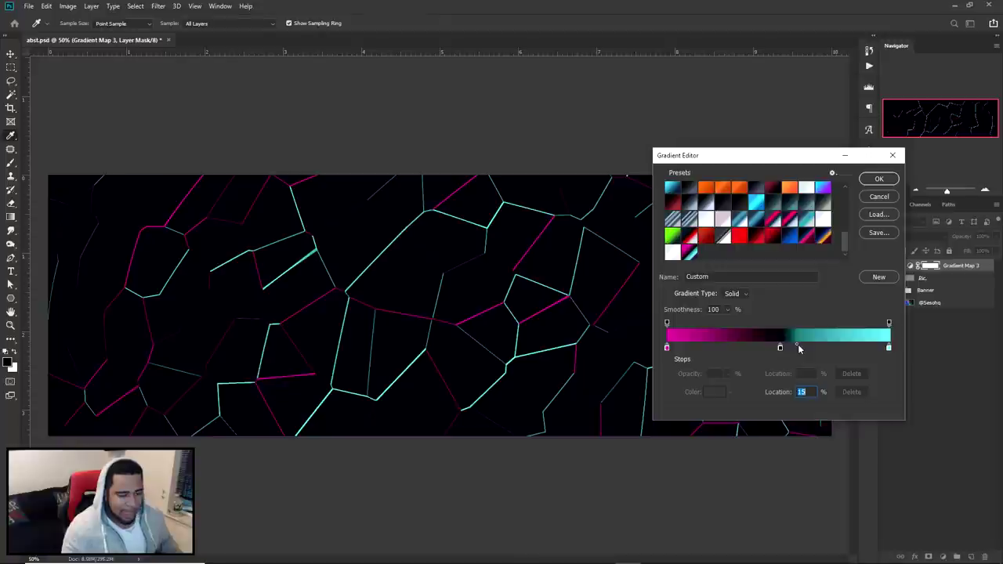
pyautogui.doubleClick(888, 348)
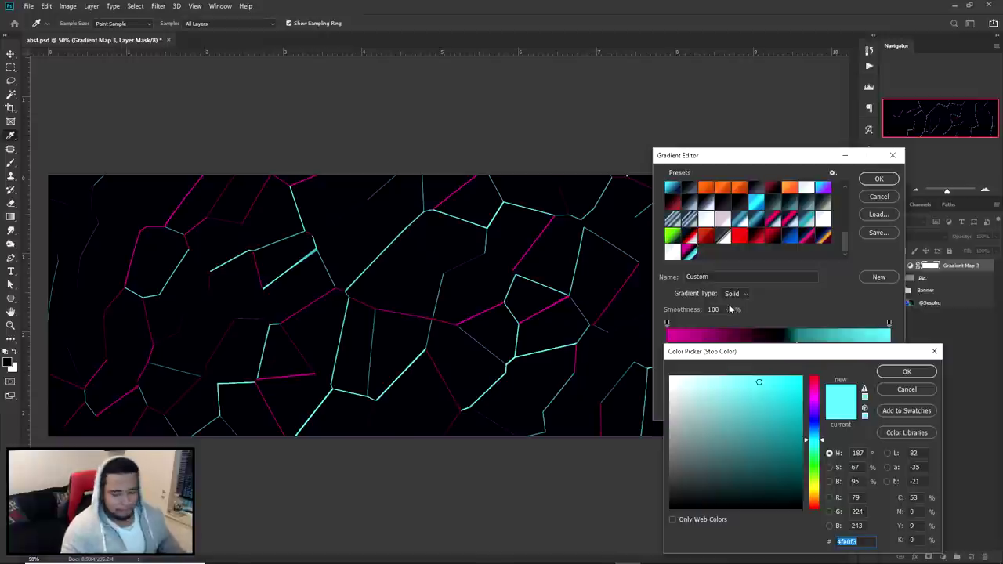
pyautogui.click(907, 371)
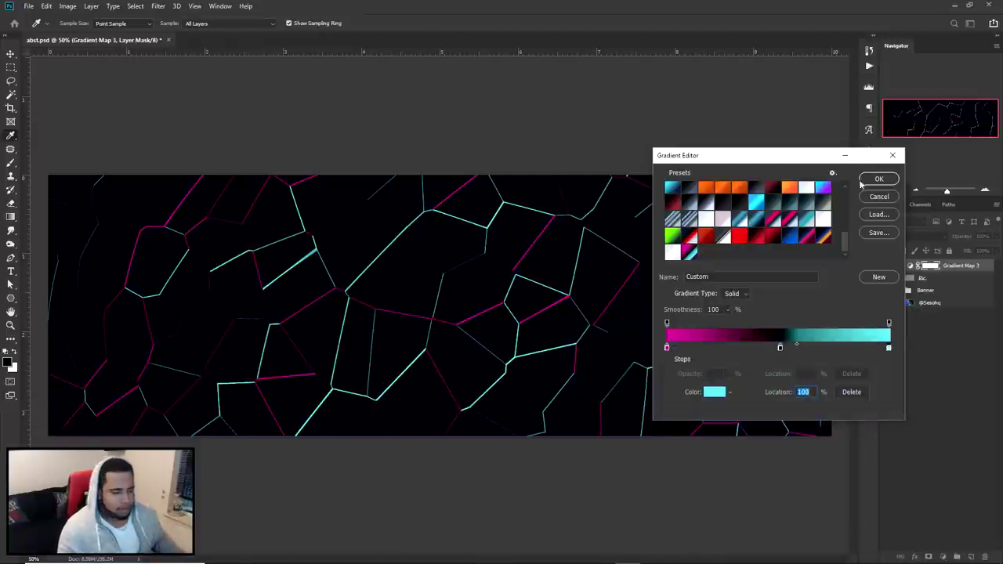
pyautogui.click(879, 179)
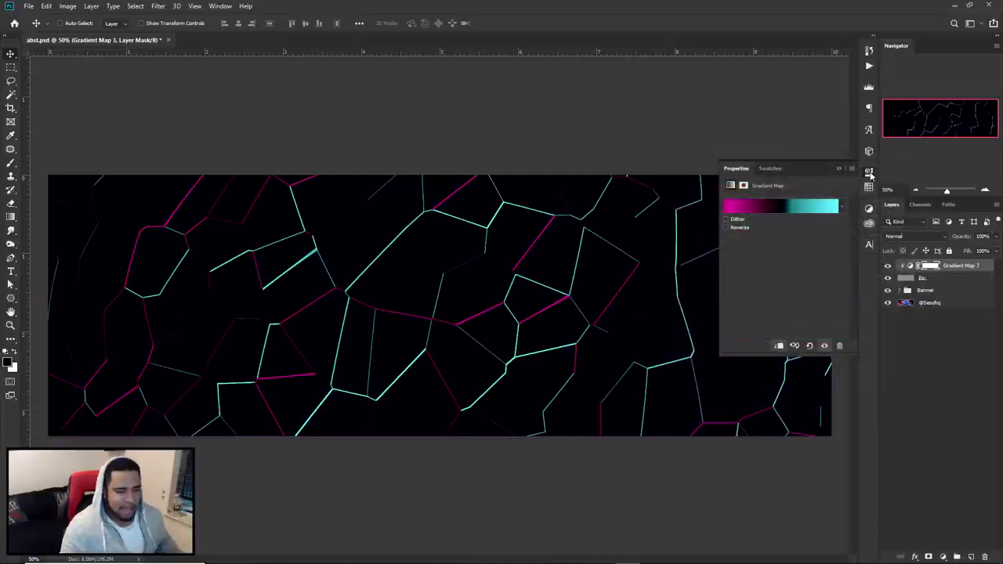
pyautogui.click(869, 172)
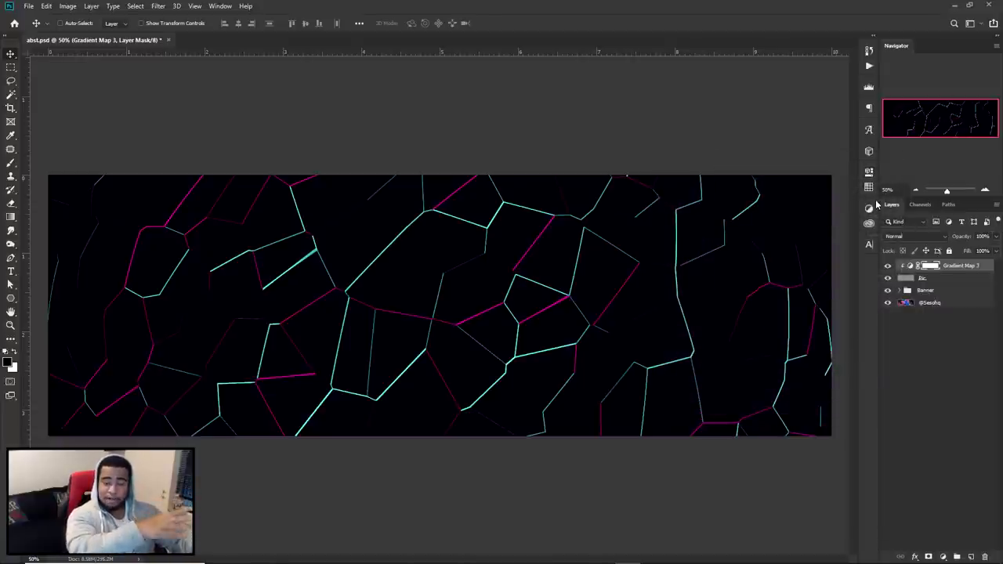
# Step: Reopen the Gradient Map 3 adjustment's gradient to review its color stops, leaving without changes
pyautogui.doubleClick(906, 266)
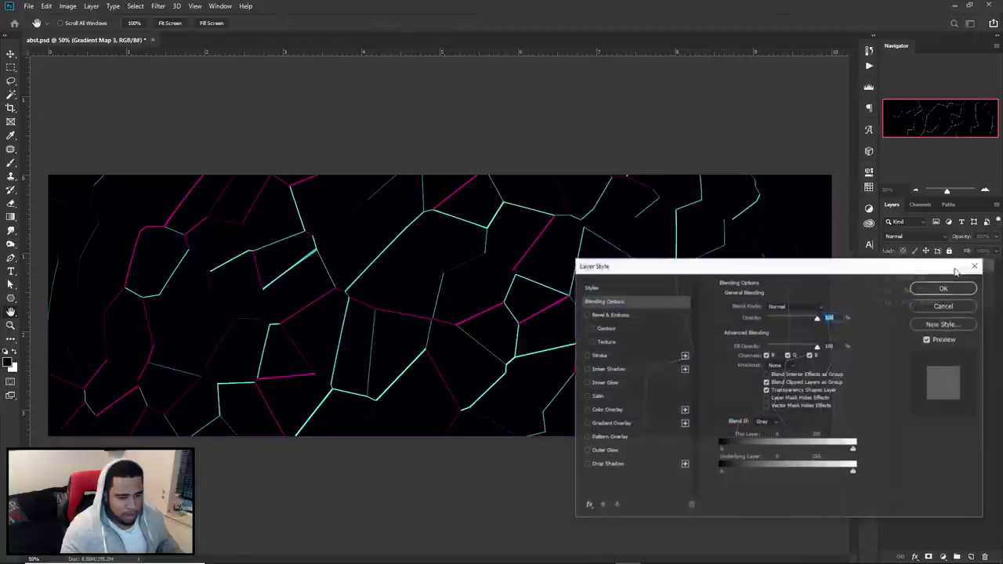
pyautogui.click(958, 306)
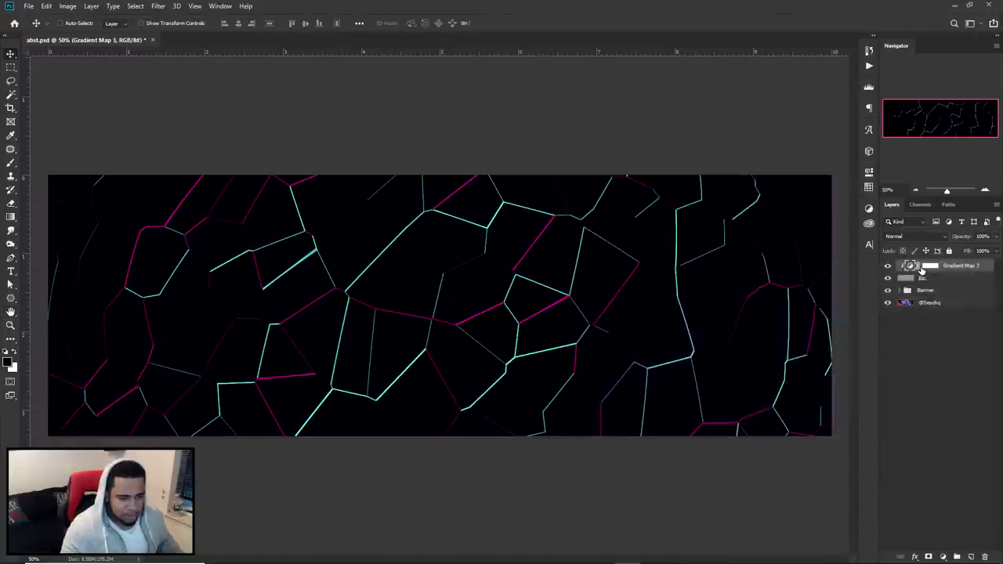
pyautogui.doubleClick(911, 266)
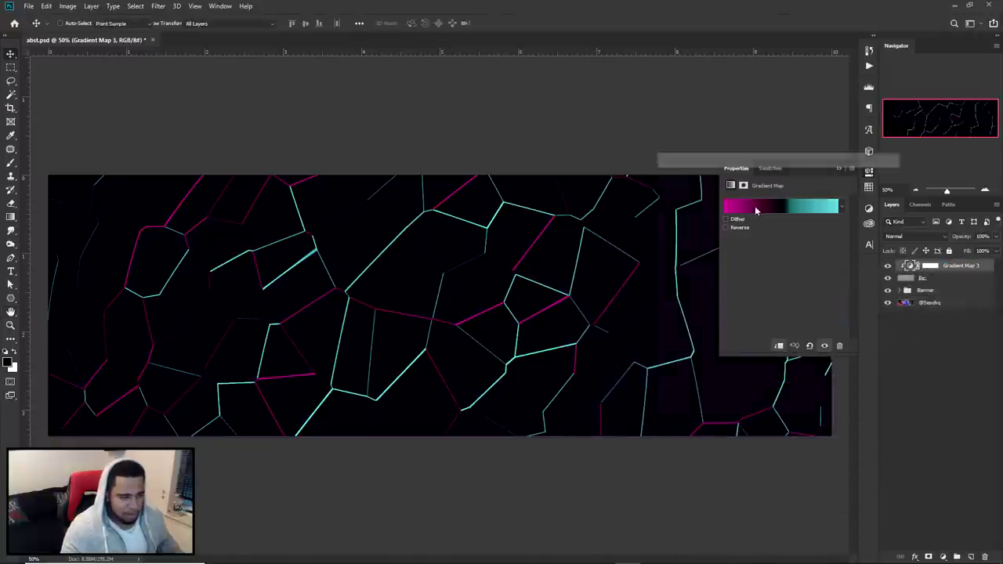
pyautogui.click(757, 208)
pyautogui.click(667, 348)
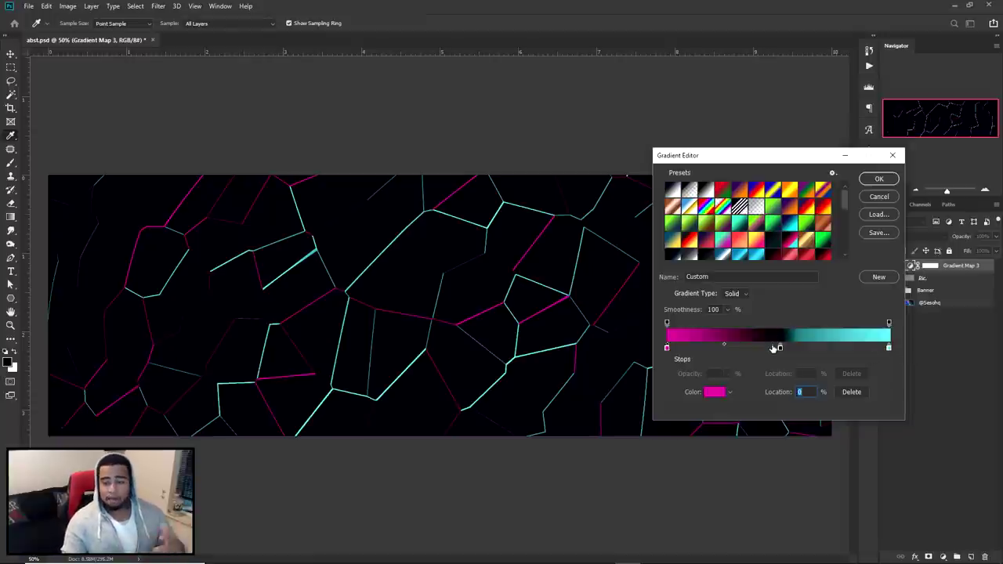
pyautogui.click(882, 198)
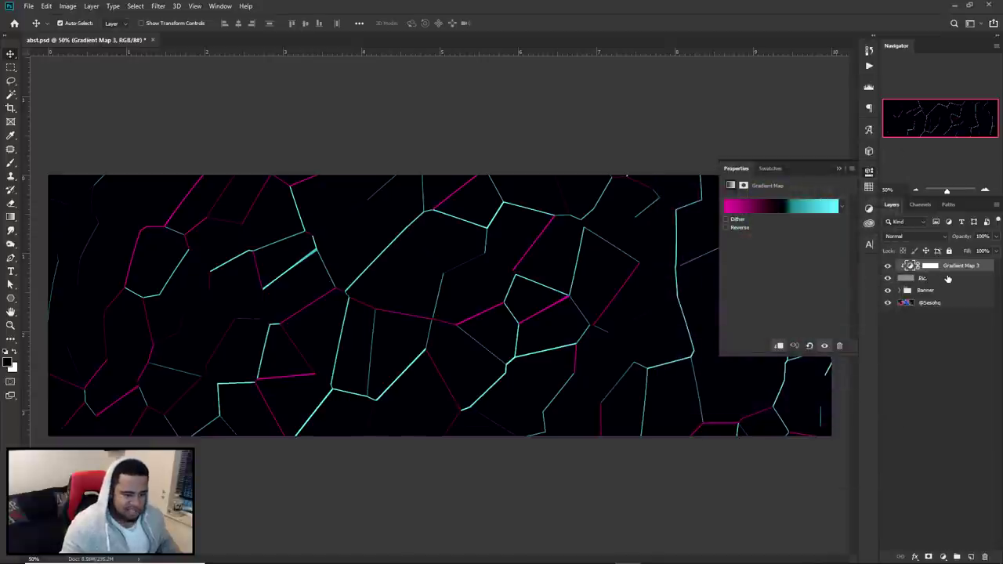
# Step: Convert the Pic layer and its clipped Gradient Map 3 adjustment together into one smart object
pyautogui.click(949, 280)
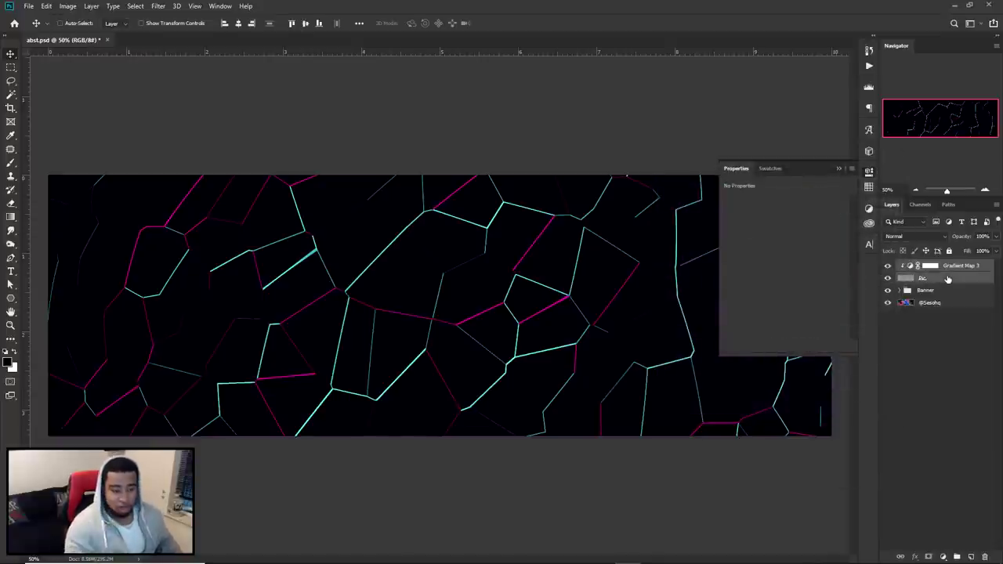
pyautogui.click(949, 279)
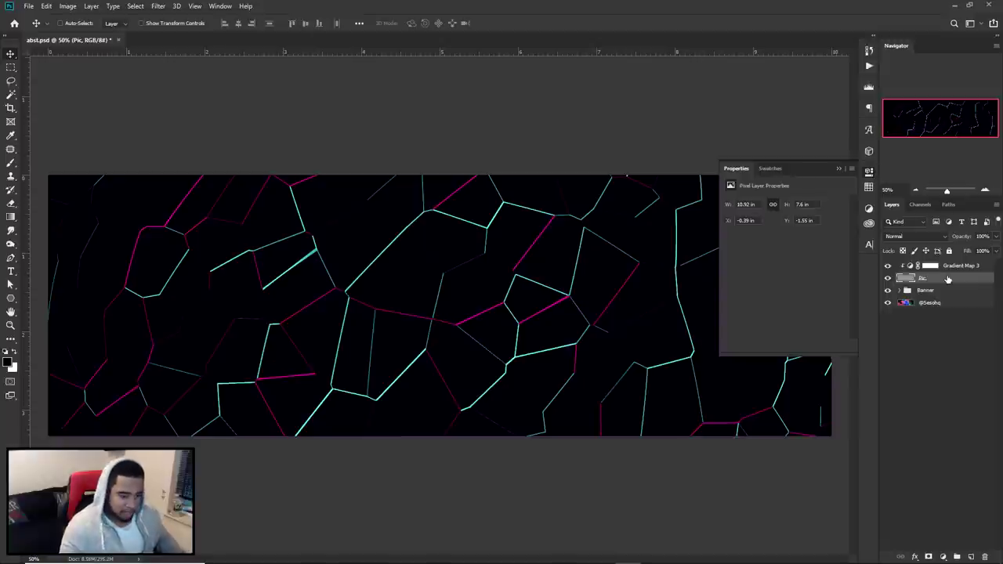
pyautogui.press('ctrl')
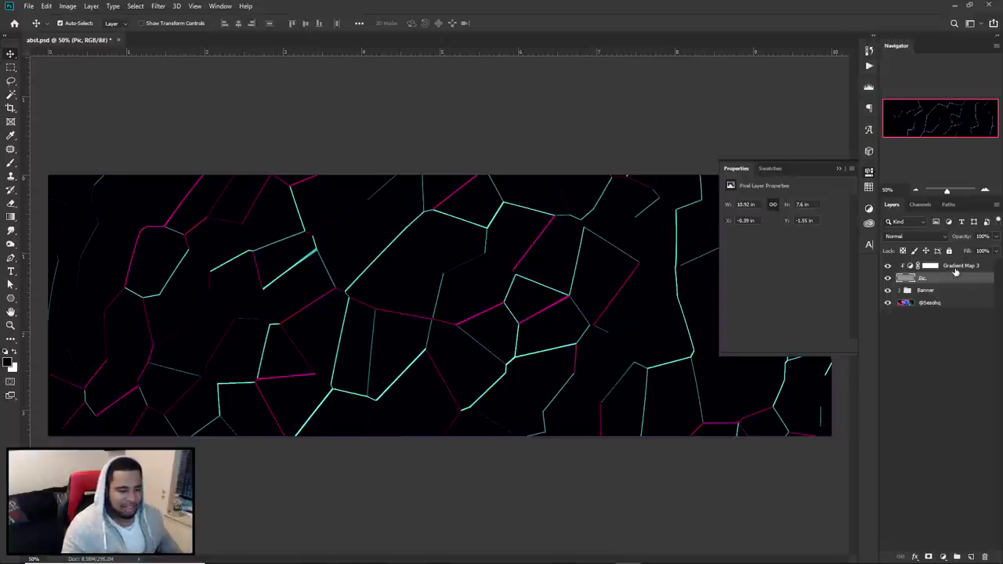
pyautogui.keyDown('ctrl'); pyautogui.click(955, 268); pyautogui.keyUp('ctrl')
pyautogui.rightClick(956, 271)
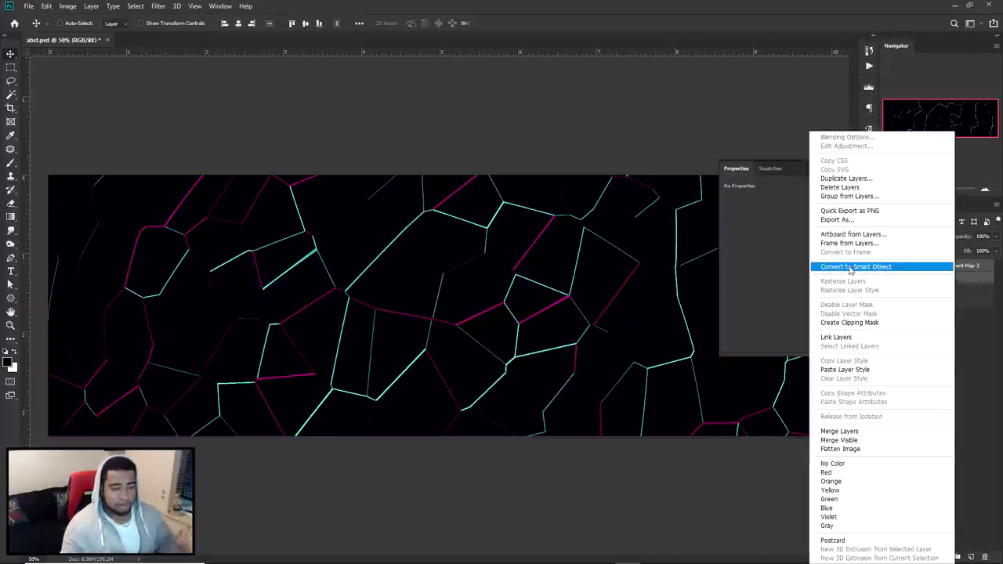
pyautogui.click(851, 268)
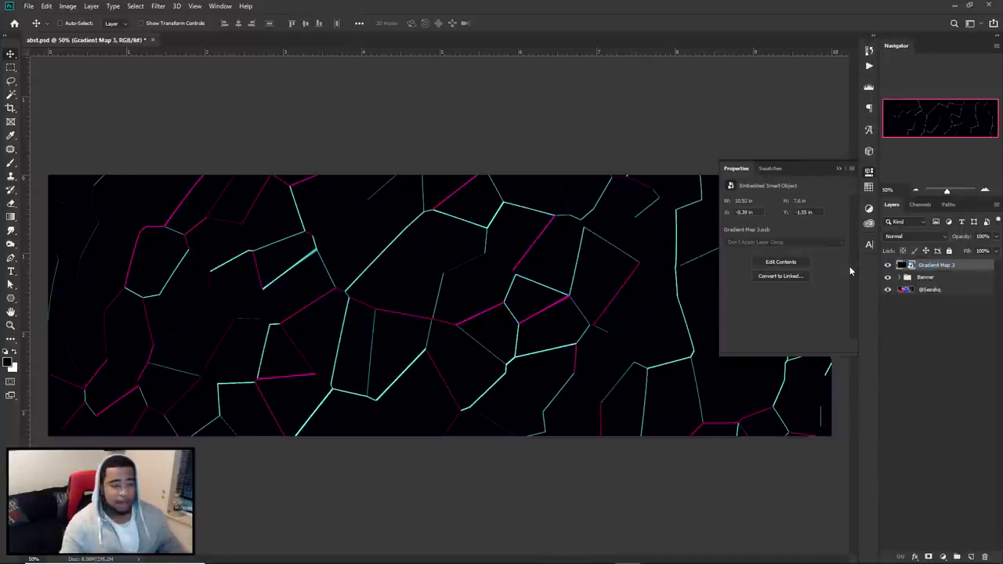
# Step: Open the Gradient Map 3 smart object's contents to examine its editable layers, and return to abst.psd
pyautogui.doubleClick(912, 266)
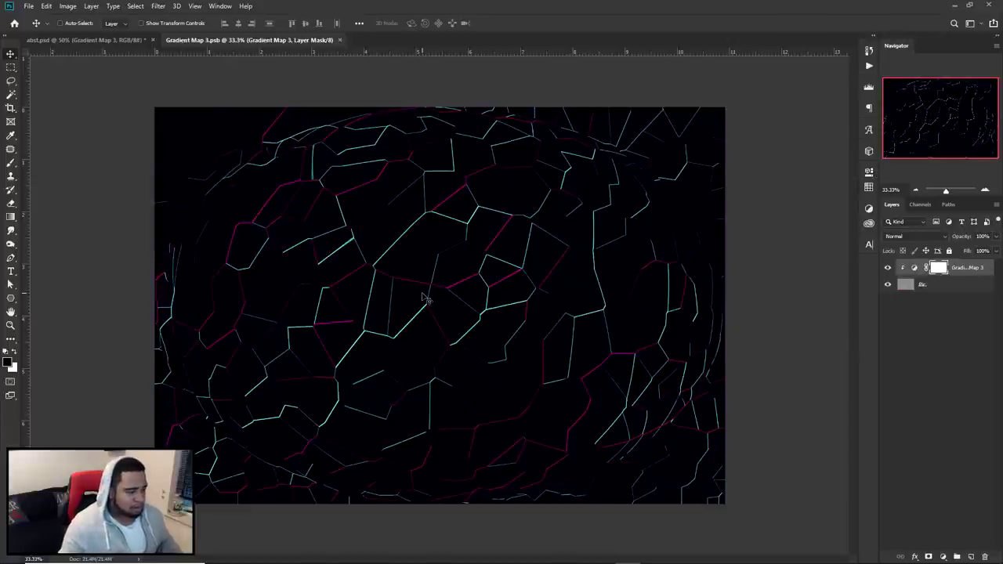
pyautogui.click(912, 269)
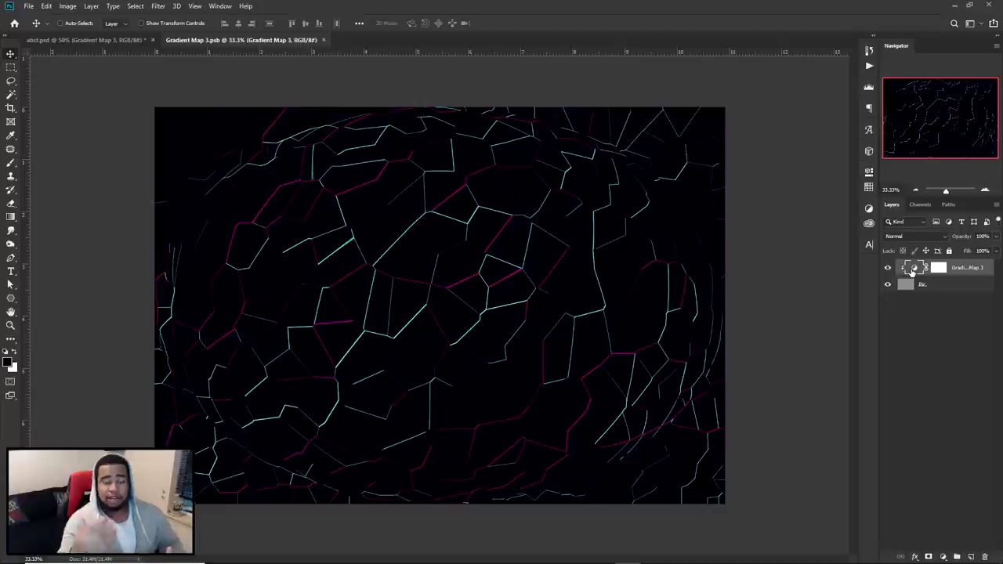
pyautogui.click(89, 46)
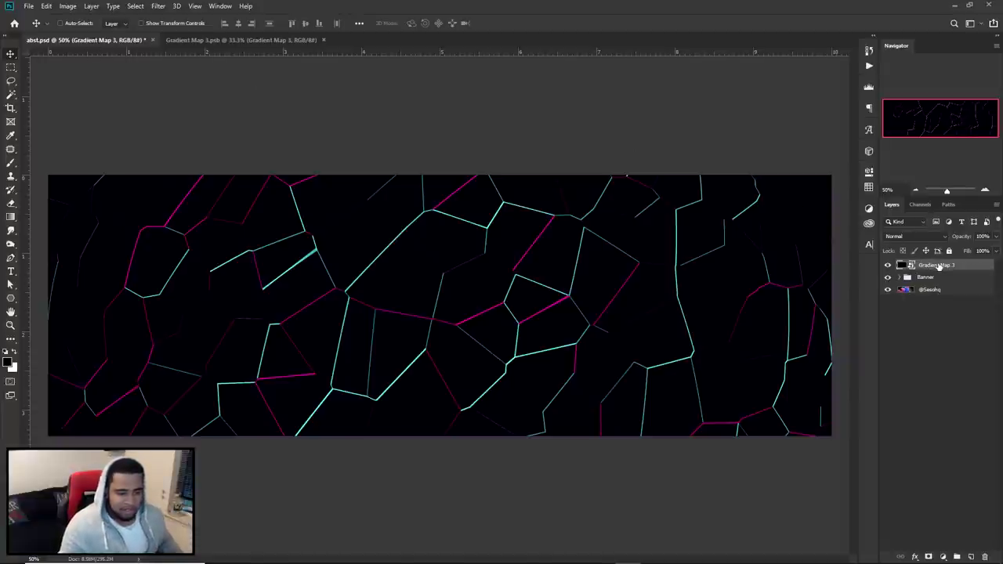
# Step: Start a Motion Blur filter on the Gradient Map 3 smart object with a distance of 200 pixels
pyautogui.click(158, 6)
pyautogui.moveTo(178, 125)
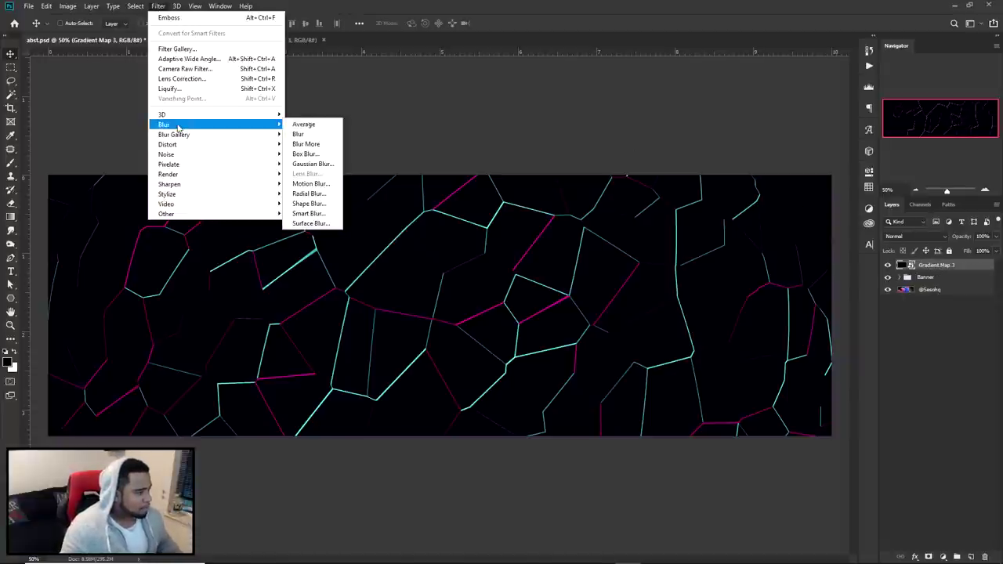
pyautogui.click(310, 184)
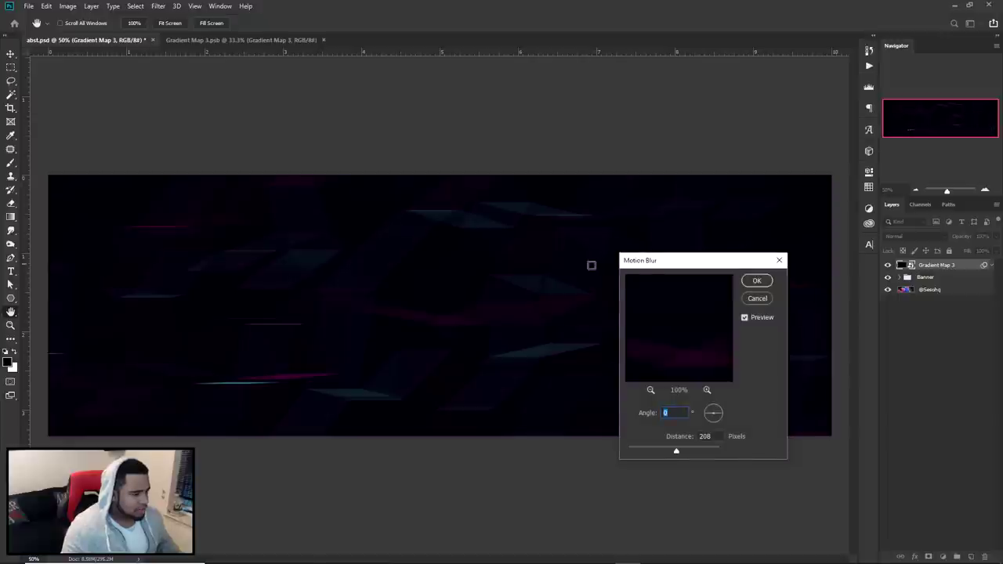
pyautogui.moveTo(659, 264); pyautogui.dragTo(552, 173)
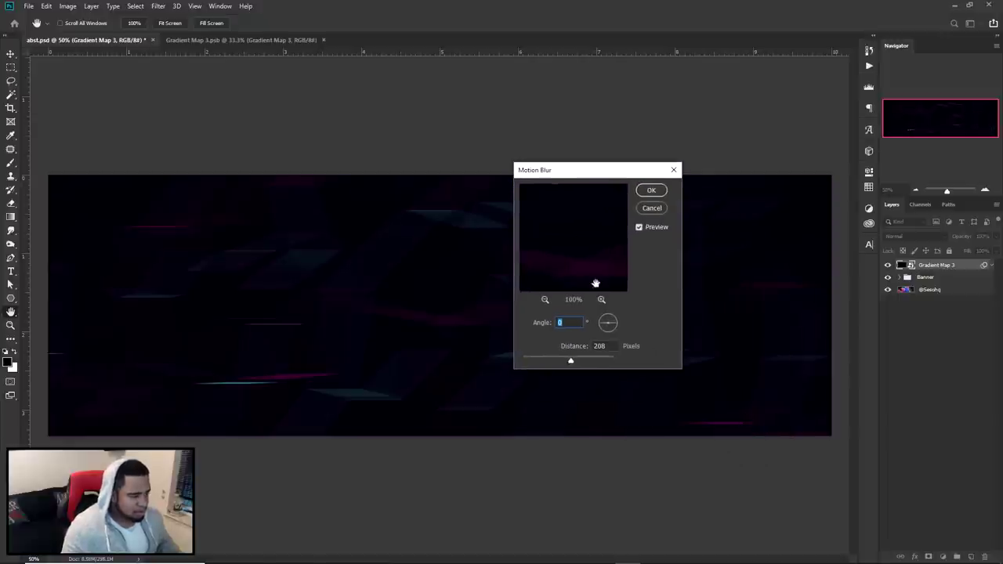
pyautogui.press('Tab')
pyautogui.write('250')
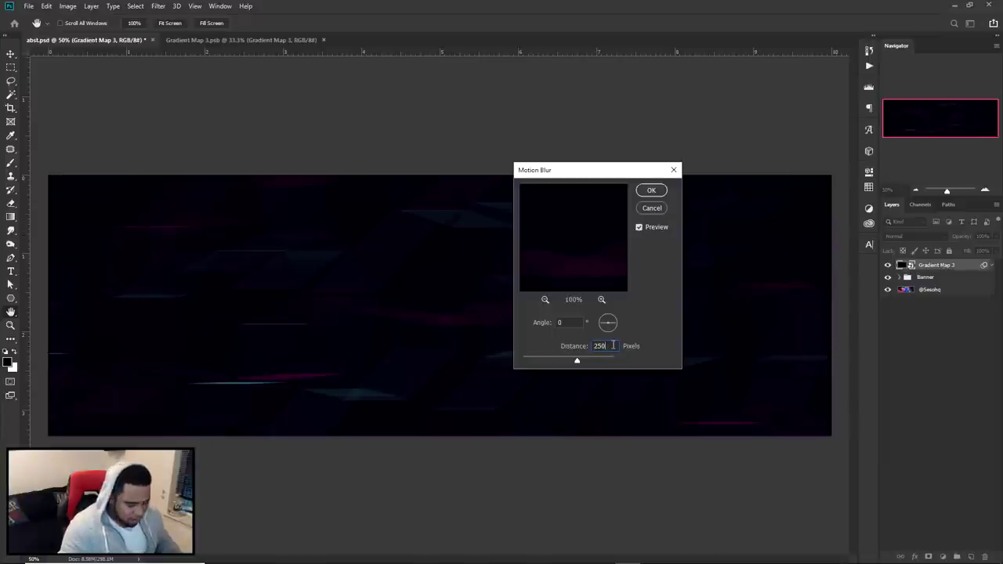
pyautogui.press('BackSpace')
pyautogui.press('BackSpace')
pyautogui.write('00')
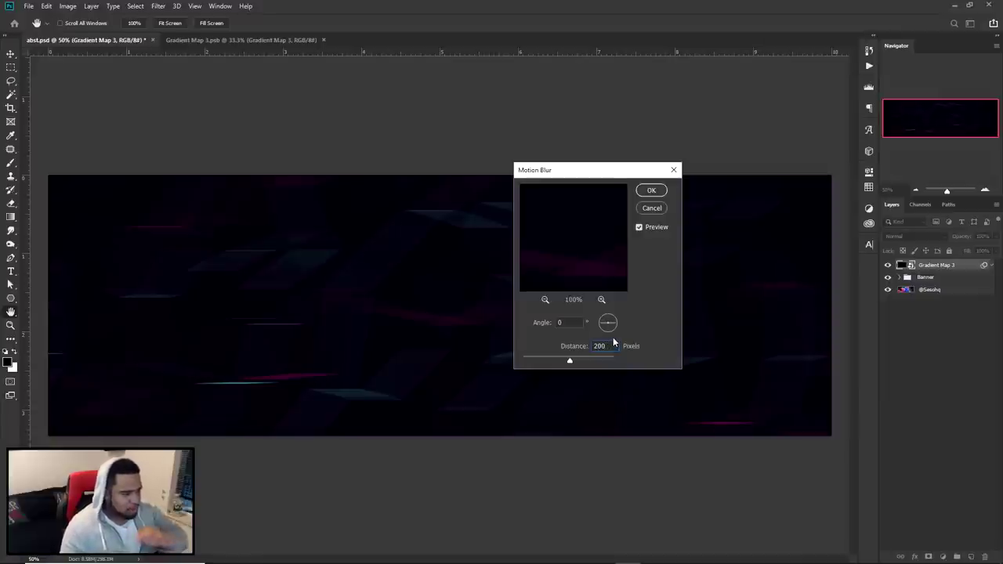
# Step: Try Motion Blur angles of -40, -31, -22 and -6 degrees on the banner artwork
pyautogui.click(538, 324)
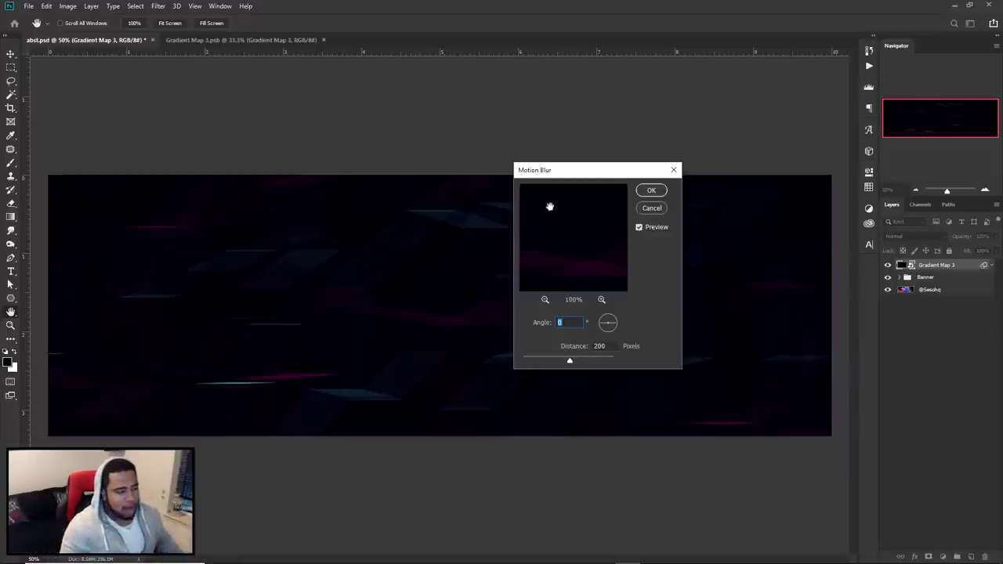
pyautogui.moveTo(604, 326); pyautogui.dragTo(602, 327)
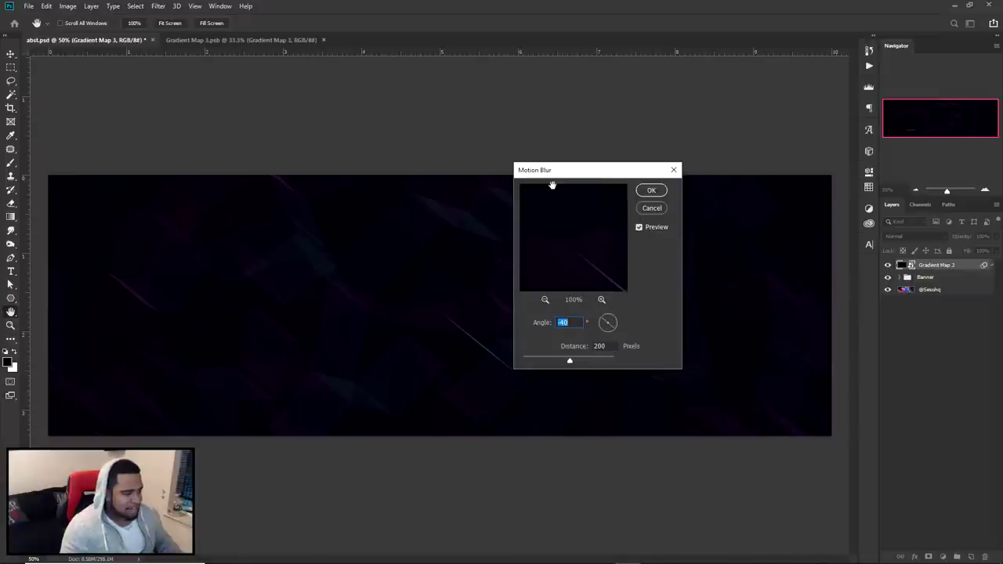
pyautogui.moveTo(553, 173); pyautogui.dragTo(762, 221)
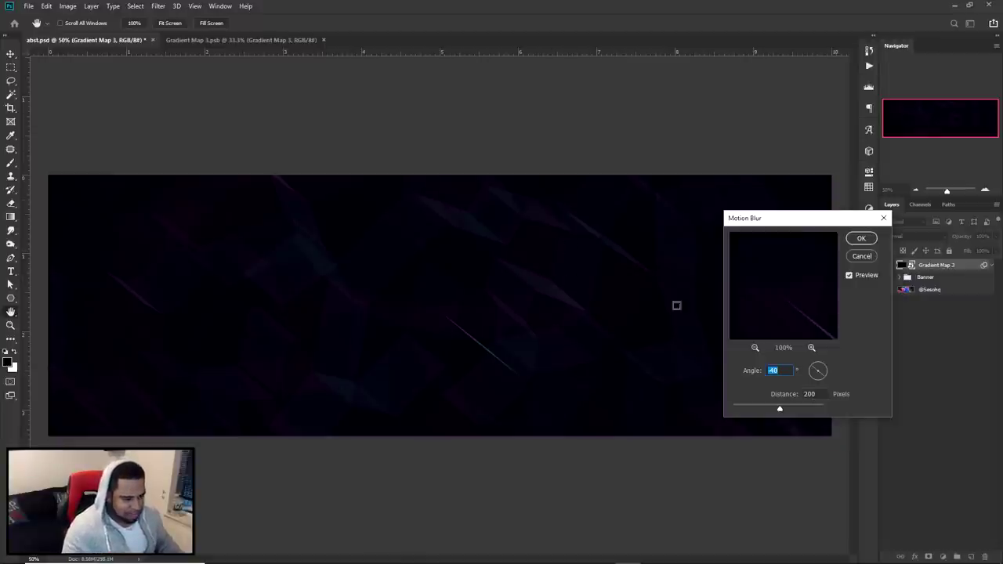
pyautogui.scroll(5, 778, 370)
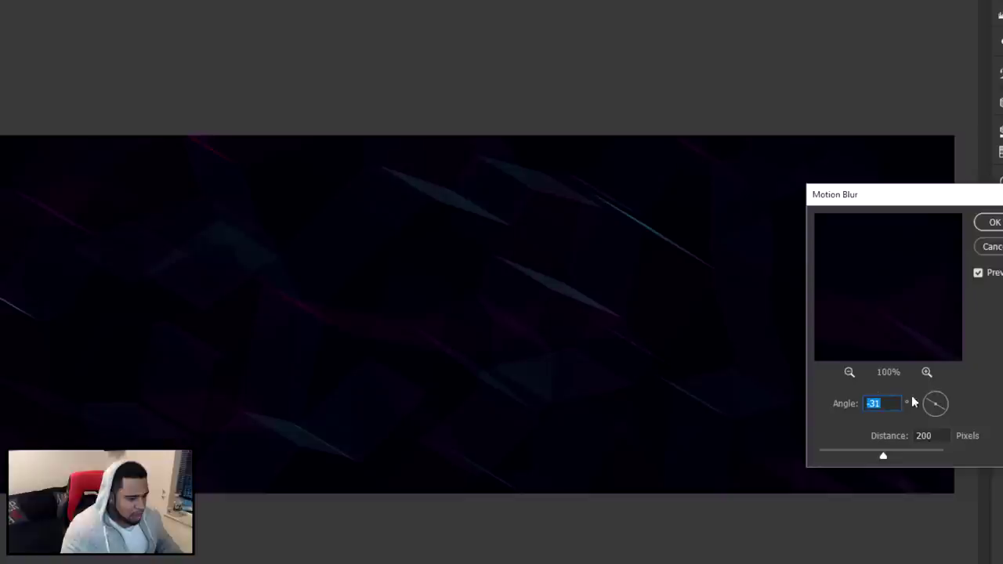
pyautogui.scroll(4, 780, 370)
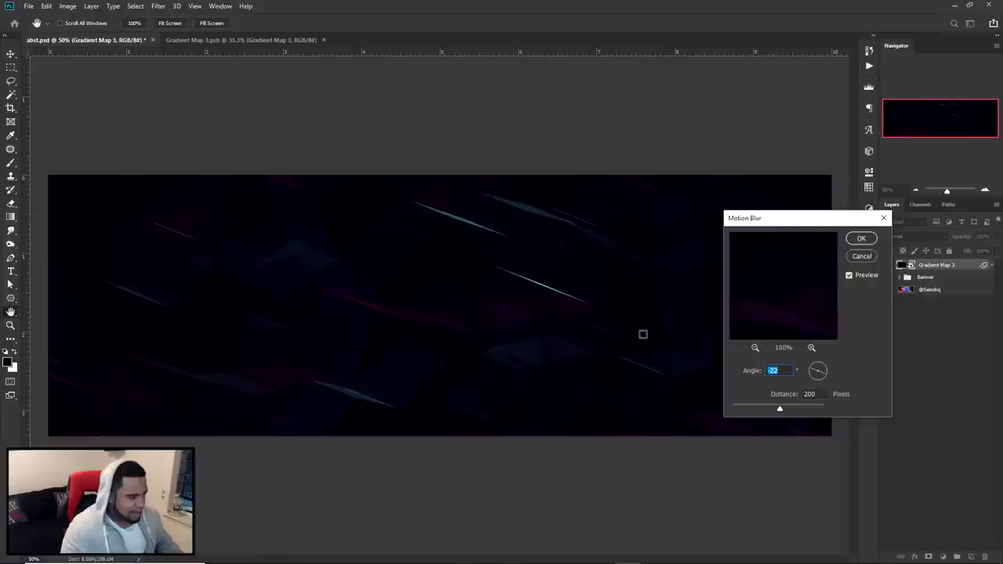
pyautogui.write('6')
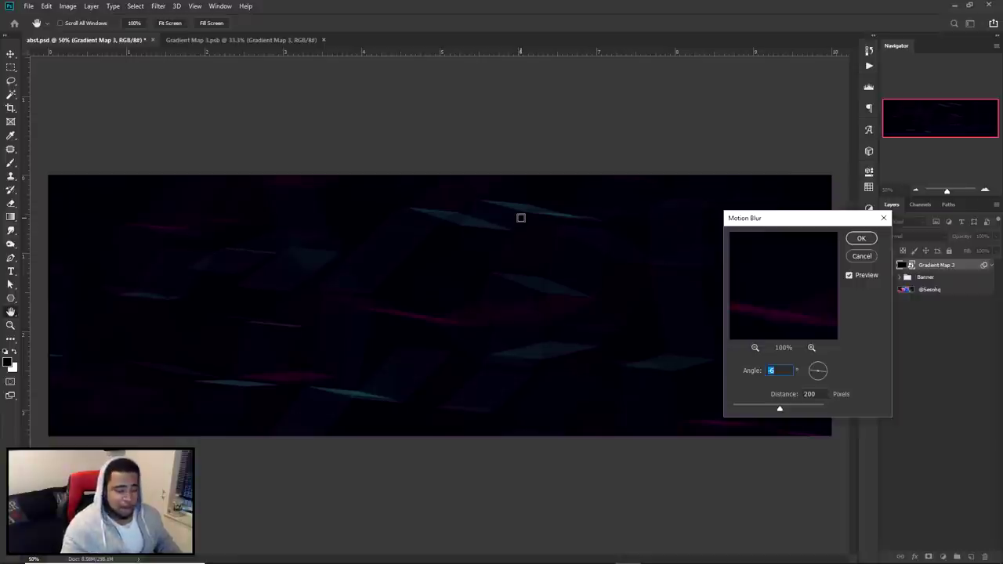
# Step: Set the Motion Blur angle to 0 degrees and apply the filter
pyautogui.write('0')
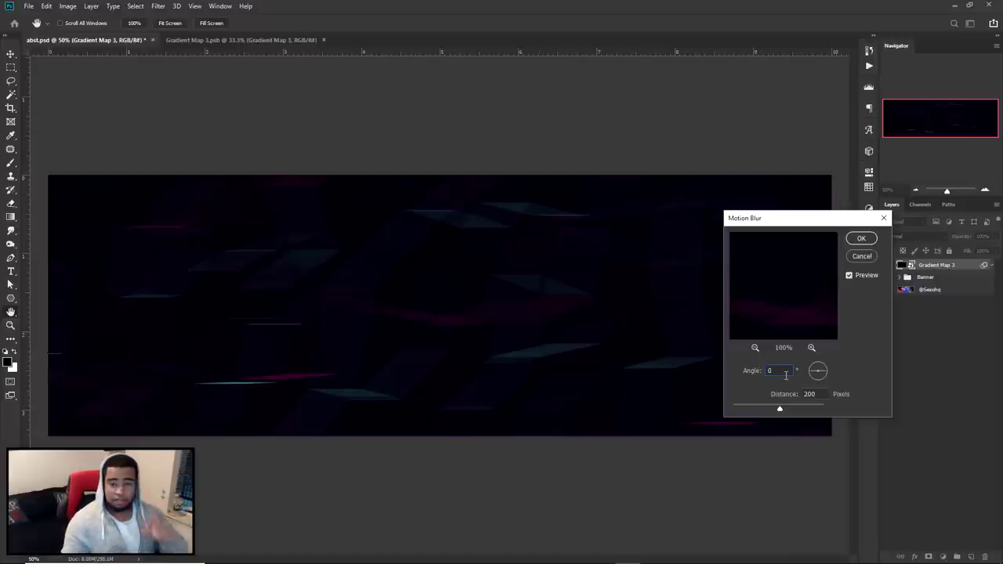
pyautogui.doubleClick(787, 375)
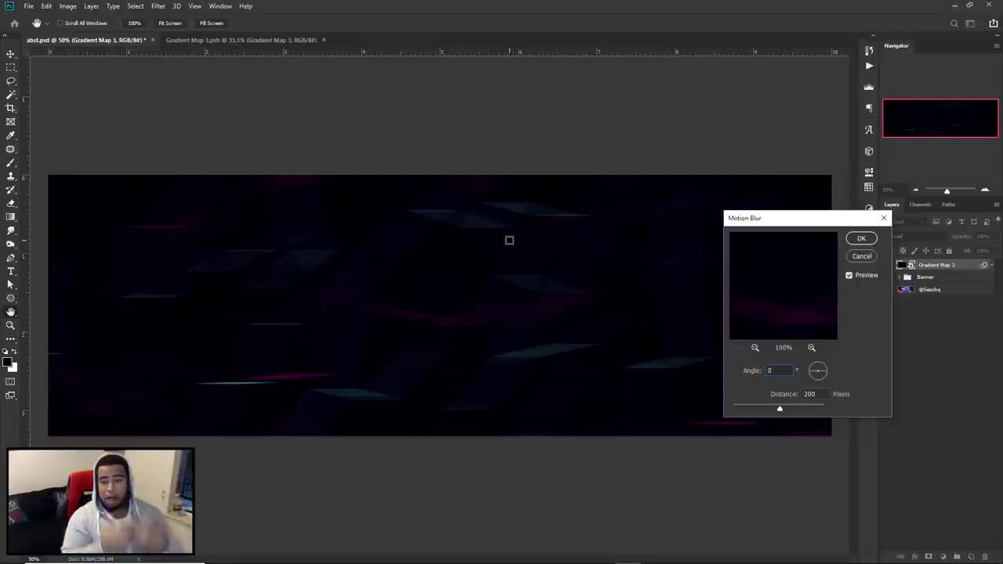
pyautogui.click(862, 239)
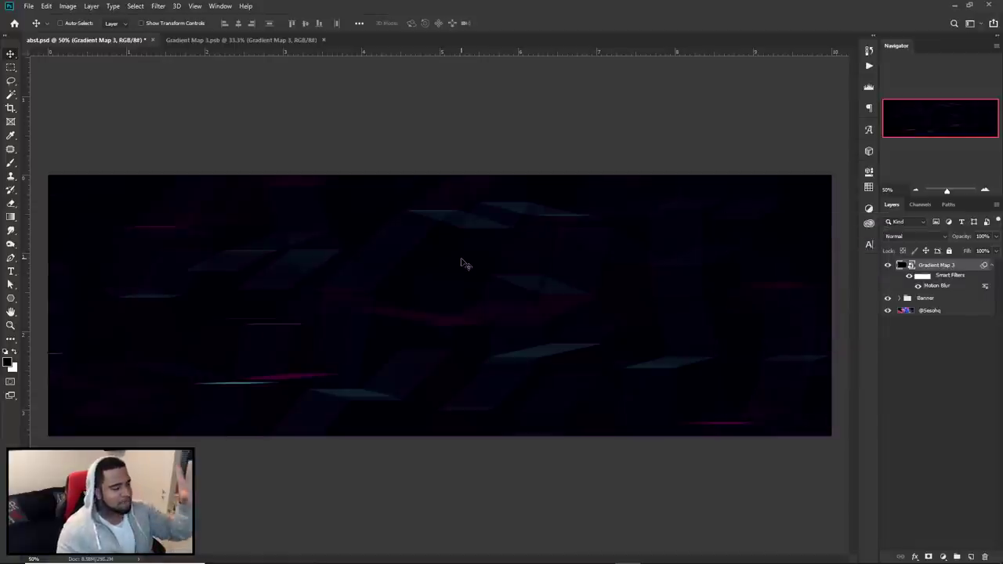
# Step: Start the Camera Raw Filter on Gradient Map 3, show before and after side by side, and set Clarity to +80
pyautogui.click(158, 5)
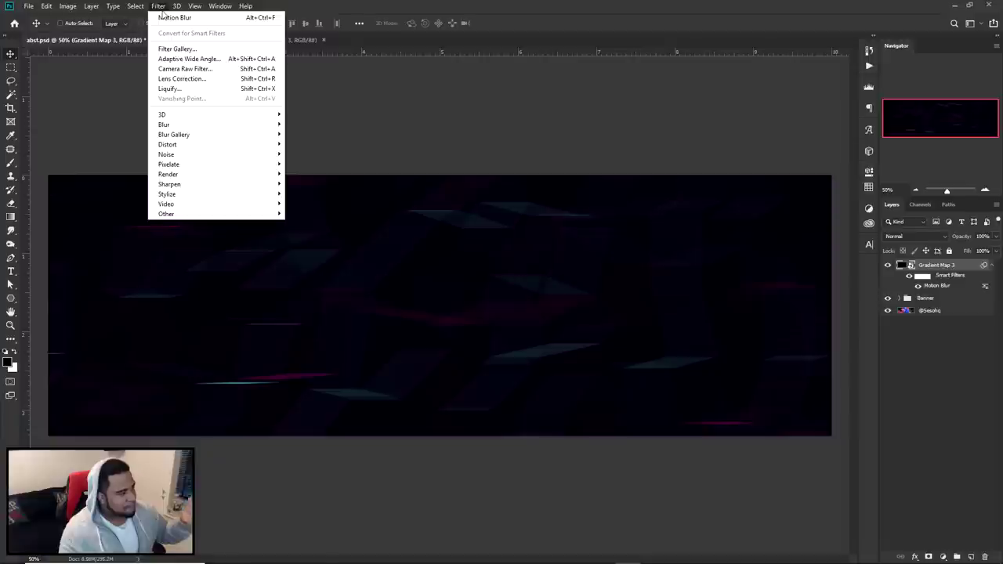
pyautogui.press('Escape')
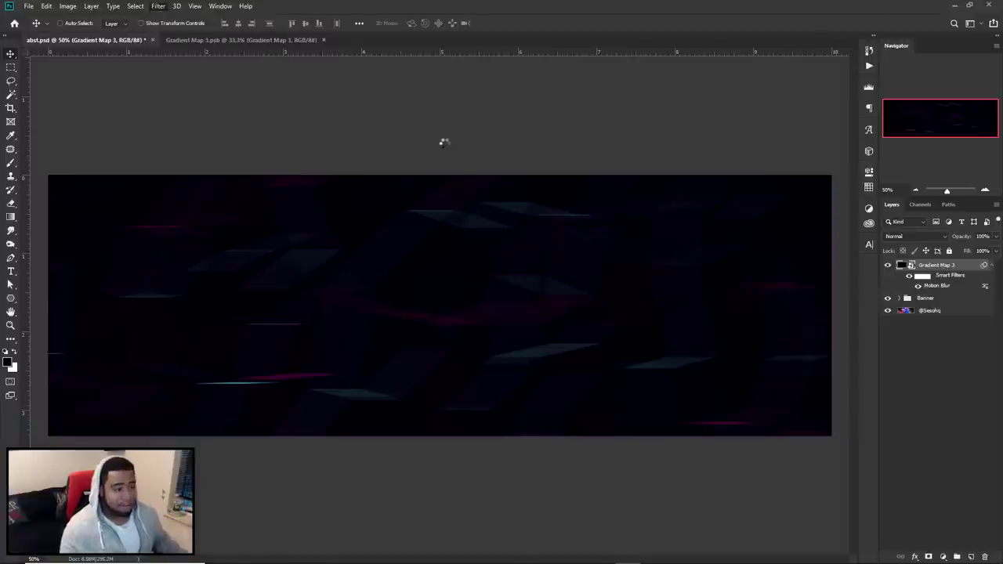
pyautogui.hotkey('ctrl', 'shift', 'a')
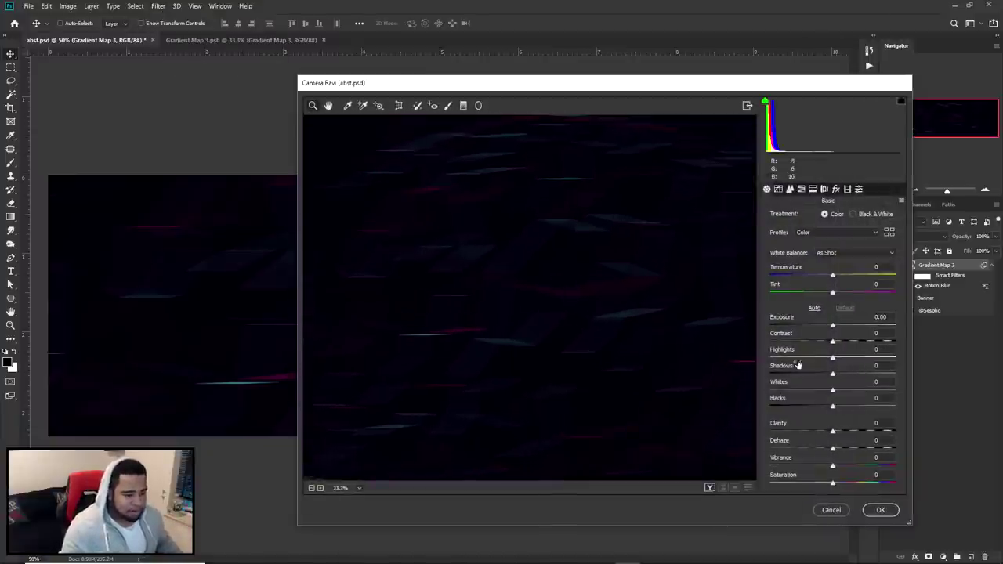
pyautogui.moveTo(832, 432); pyautogui.dragTo(861, 446)
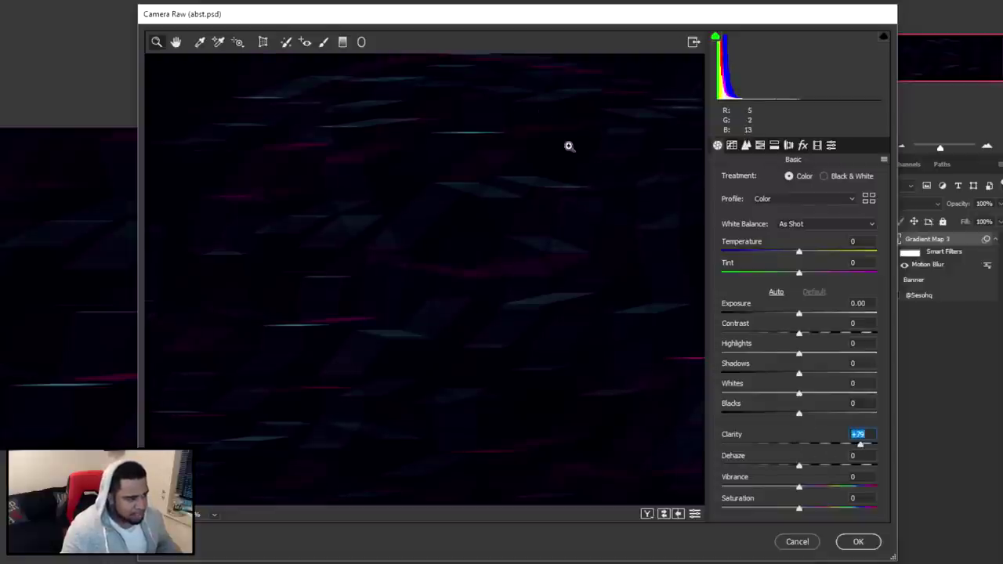
pyautogui.click(654, 513)
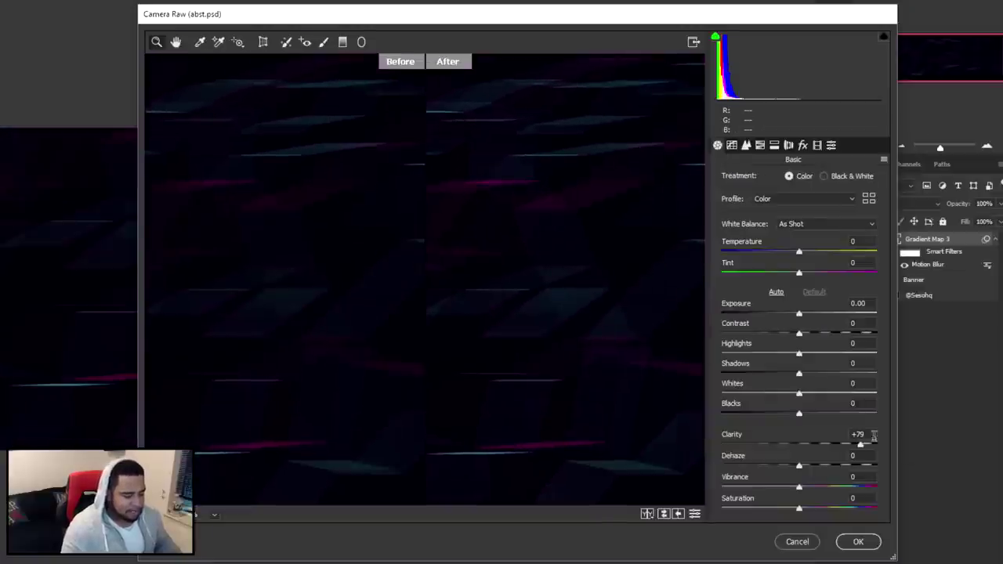
pyautogui.click(869, 435)
pyautogui.write('80')
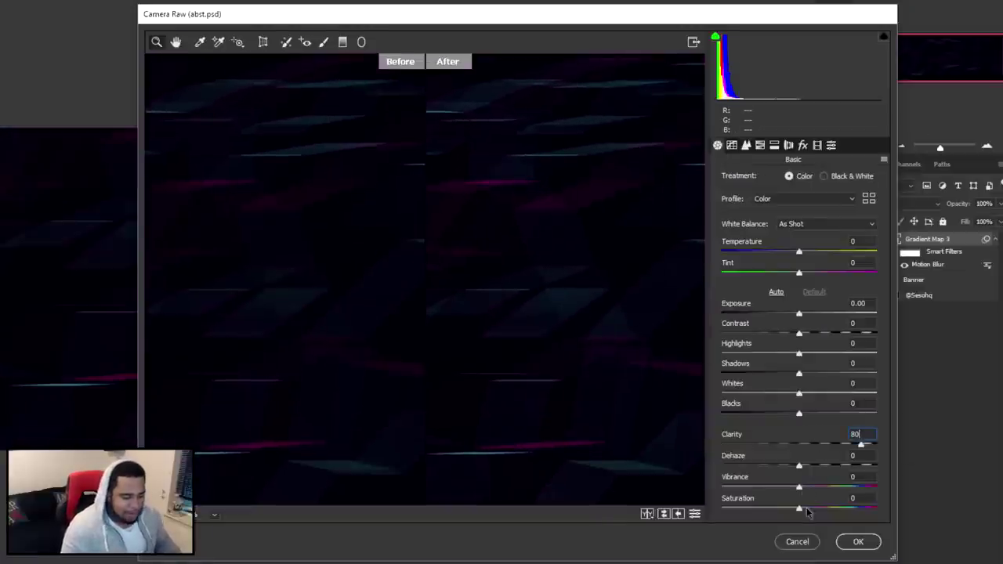
# Step: Raise Vibrance to +68 and set Saturation to +10 in the Camera Raw basic adjustments
pyautogui.moveTo(800, 489); pyautogui.dragTo(854, 485)
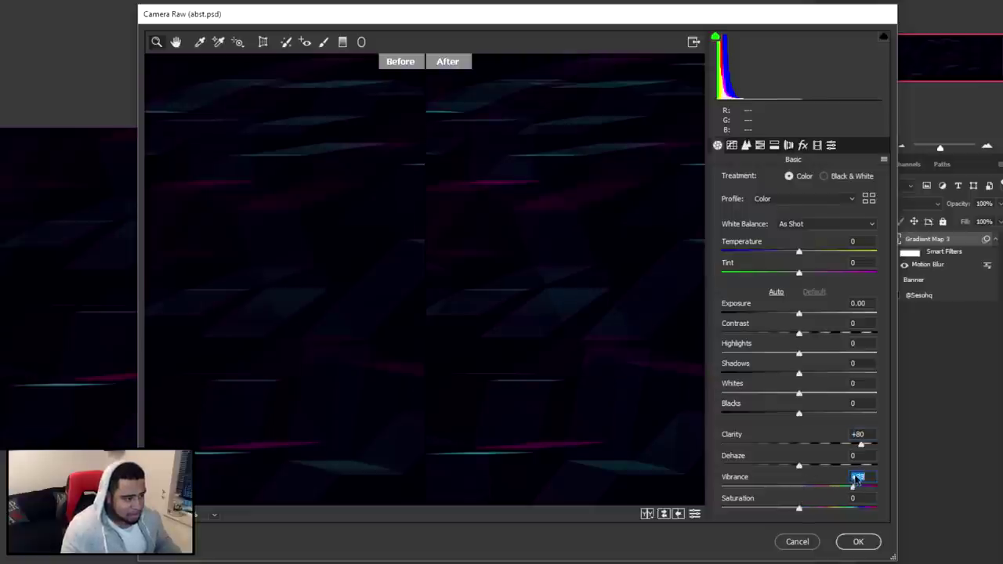
pyautogui.moveTo(800, 508); pyautogui.dragTo(813, 510)
pyautogui.write('10')
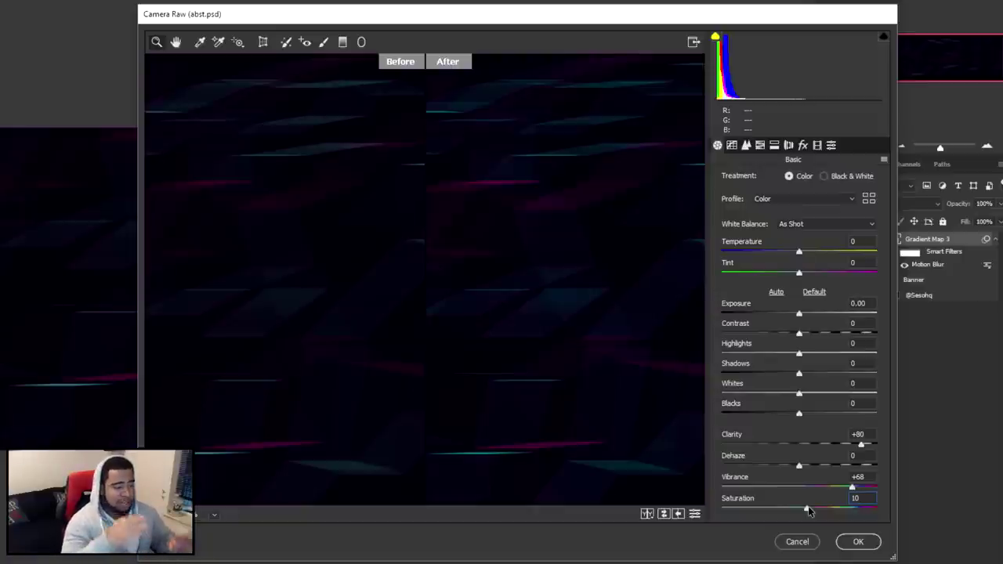
# Step: Adjust the Camera Raw tones to Blacks +2, Whites +14, Shadows -15 and Highlights +30
pyautogui.moveTo(800, 414); pyautogui.dragTo(846, 402)
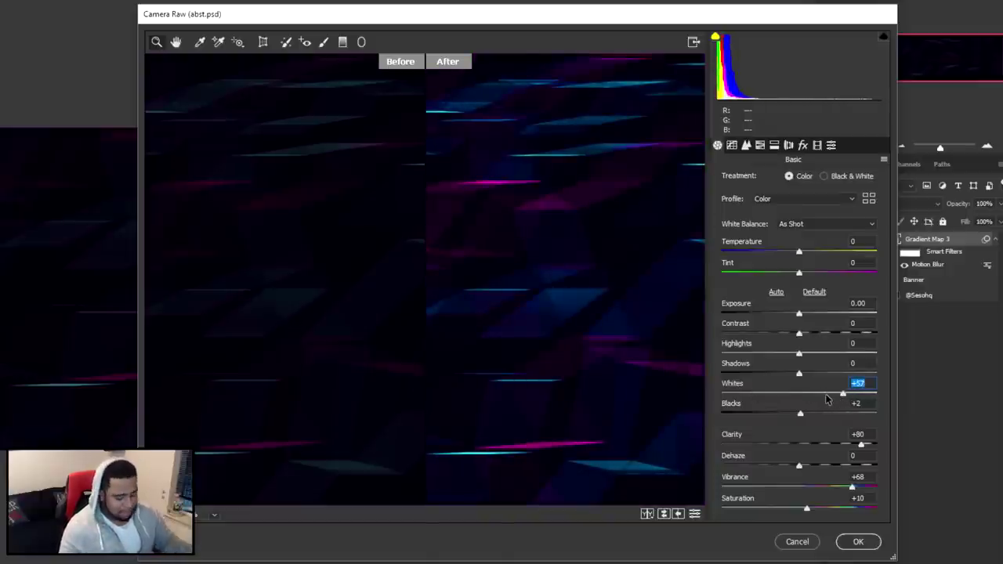
pyautogui.doubleClick(826, 394)
pyautogui.moveTo(800, 394); pyautogui.dragTo(823, 358)
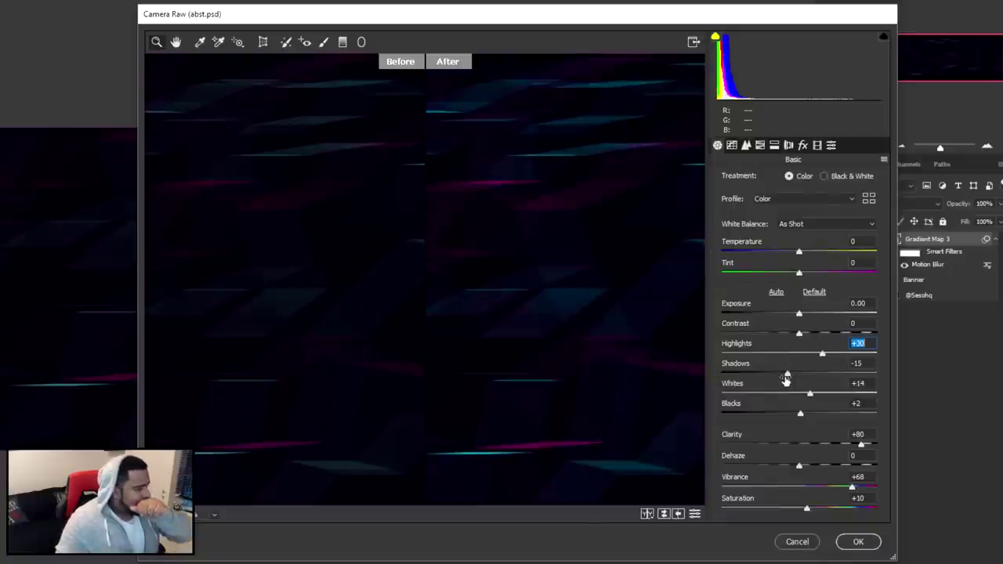
# Step: Try shifting the Aquas and Blues hues, reset both to 0, and apply the Camera Raw Filter
pyautogui.click(760, 146)
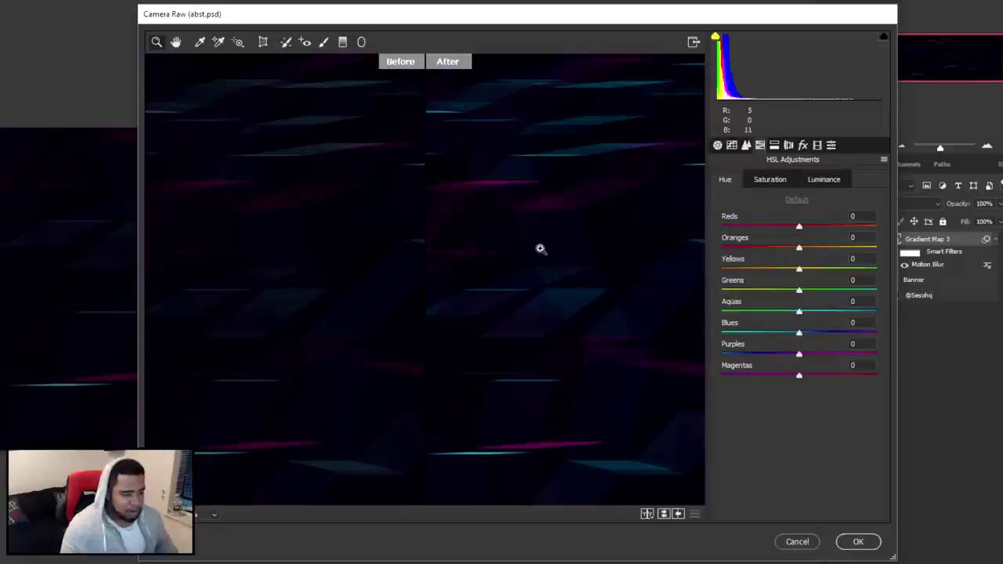
pyautogui.moveTo(800, 312); pyautogui.dragTo(831, 345)
pyautogui.doubleClick(804, 311)
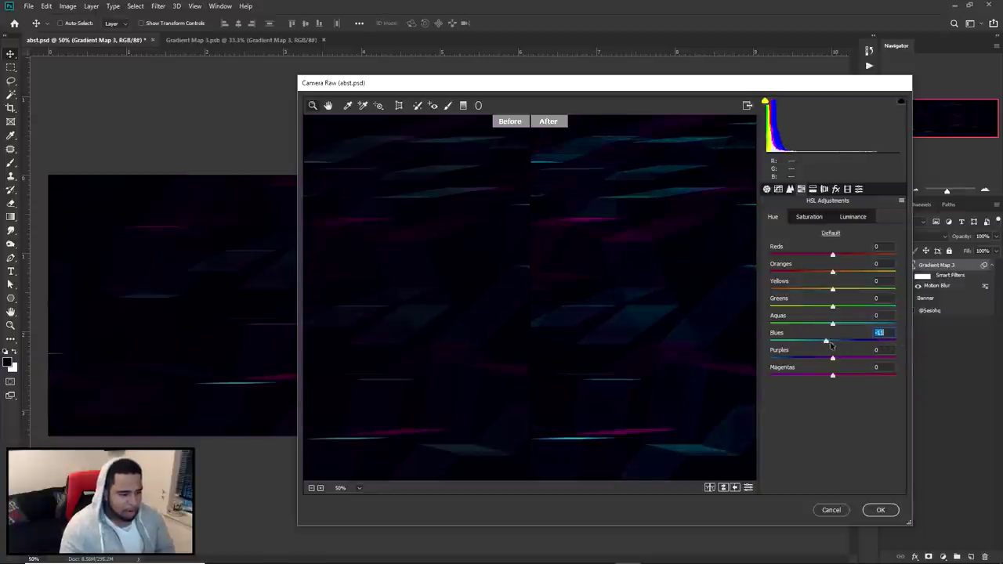
pyautogui.doubleClick(829, 342)
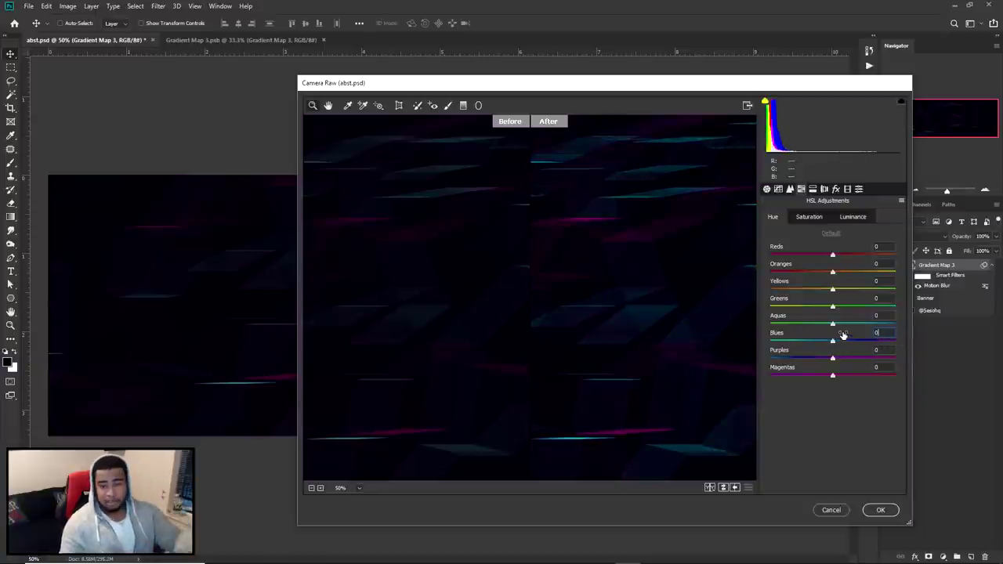
pyautogui.click(881, 510)
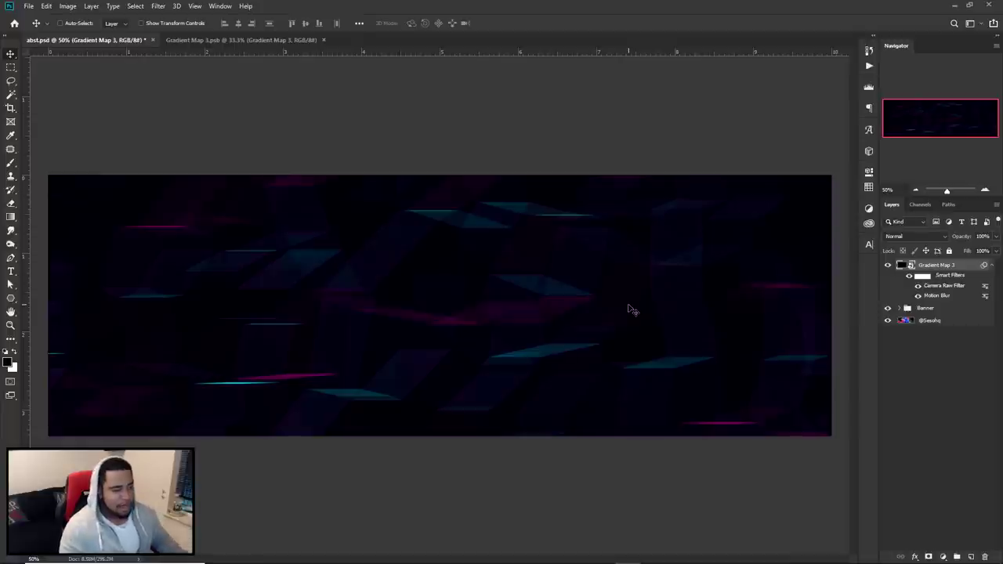
# Step: Copy the 100T Sponsors, Text and logo layers from the Banner group to above Gradient Map 3, and collapse the group
pyautogui.click(907, 309)
pyautogui.click(944, 321)
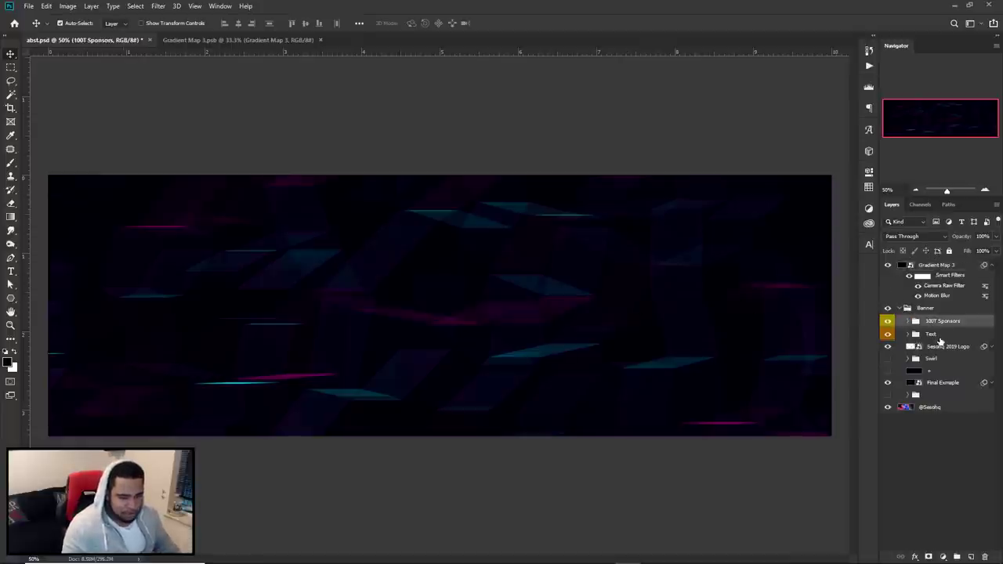
pyautogui.keyDown('shift'); pyautogui.click(933, 334); pyautogui.keyUp('shift')
pyautogui.moveTo(954, 325); pyautogui.dragTo(952, 265)
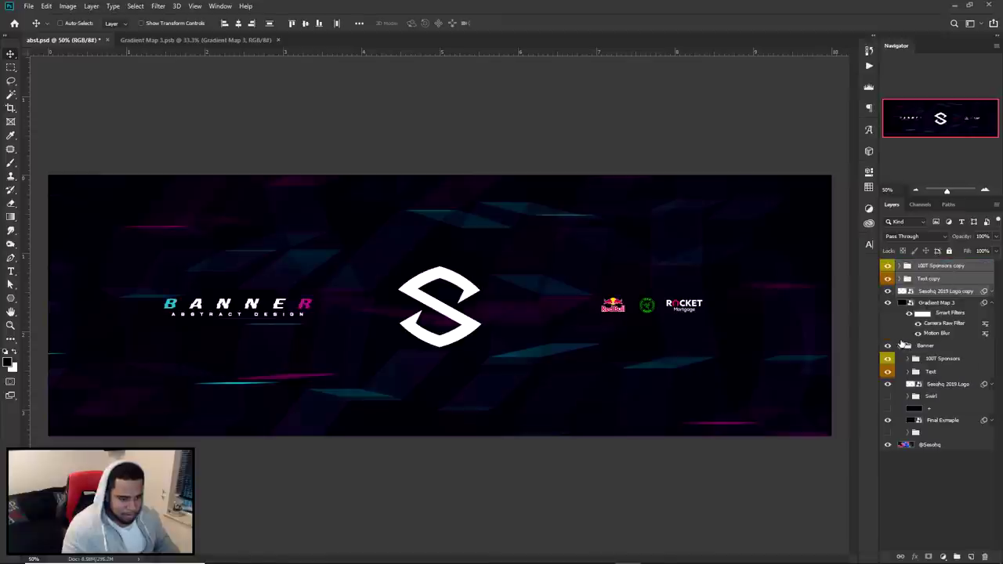
pyautogui.click(905, 346)
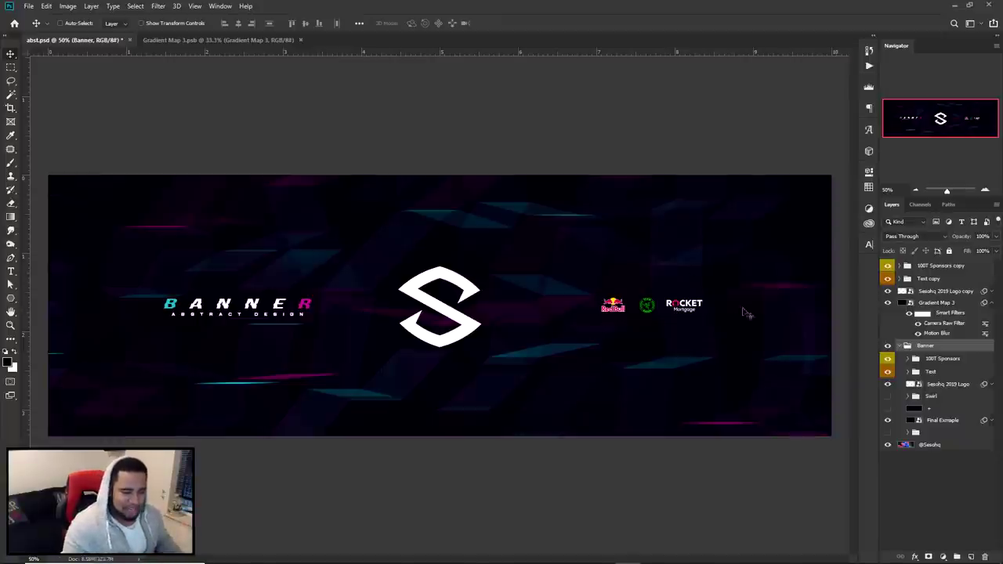
pyautogui.click(901, 346)
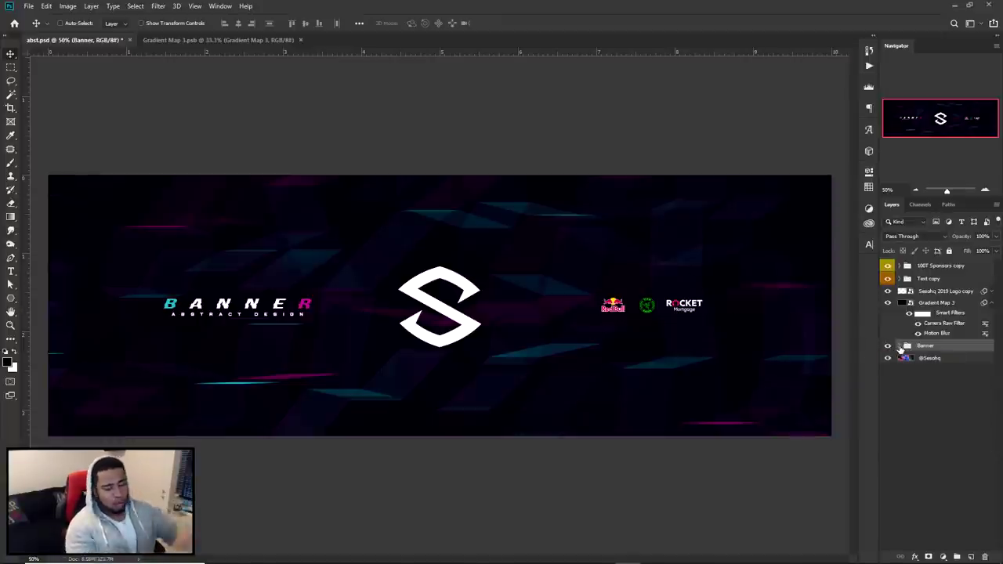
# Step: Rename the Gradient Map 3 smart object as 1 and toggle its visibility to compare it with the design underneath, leaving it shown
pyautogui.doubleClick(946, 303)
pyautogui.write('1')
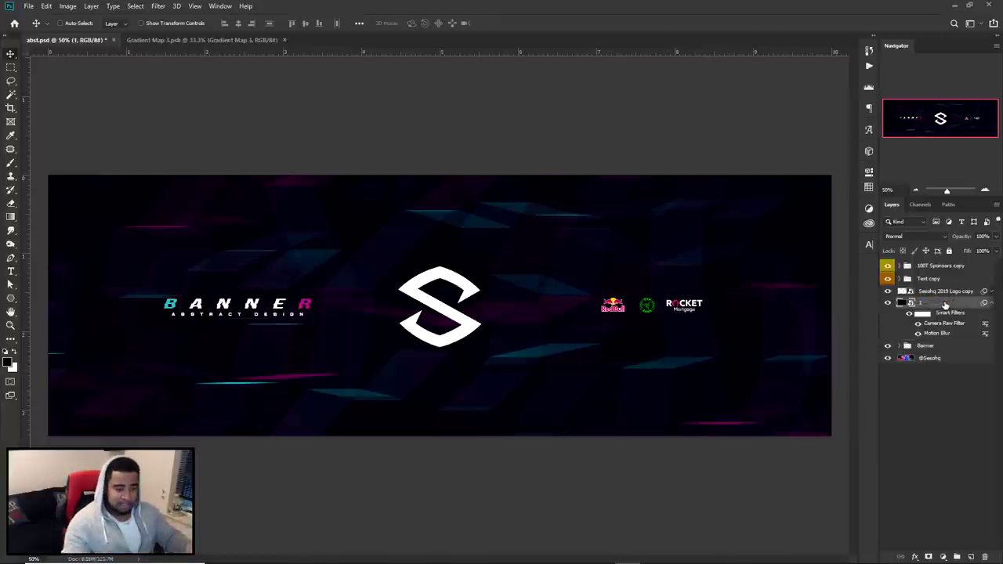
pyautogui.click(888, 305)
pyautogui.click(888, 304)
pyautogui.click(888, 304)
pyautogui.click(888, 305)
pyautogui.click(888, 304)
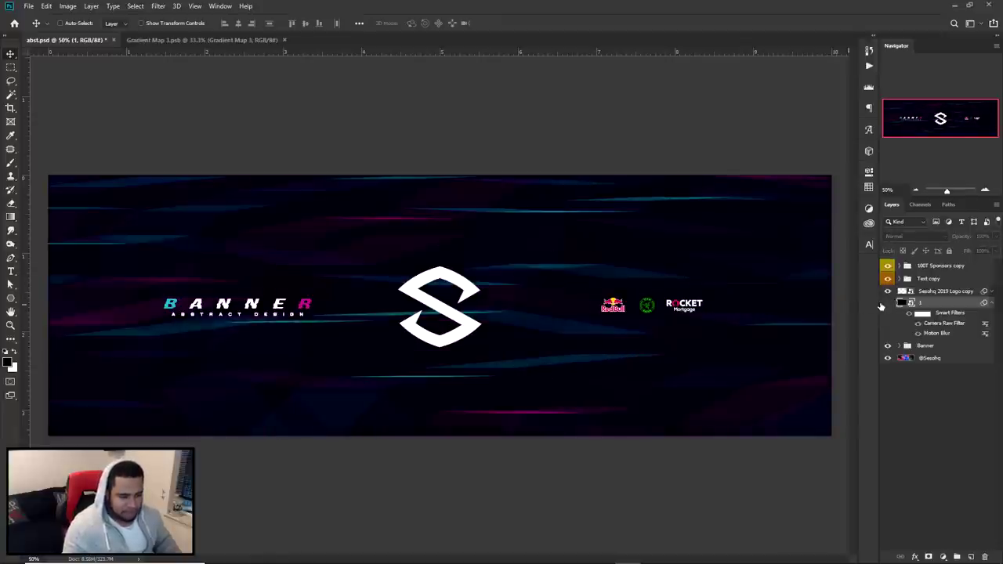
pyautogui.click(888, 304)
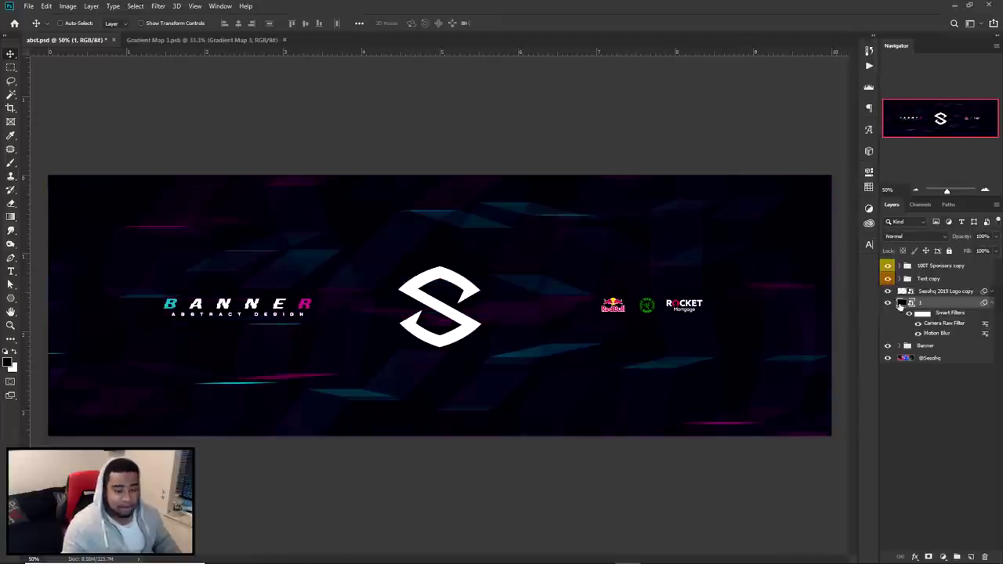
# Step: Try stretching smart object 1 horizontally to about 209% width at its original height
pyautogui.scroll(-2, 665, 329)
pyautogui.hotkey('ctrl', 't')
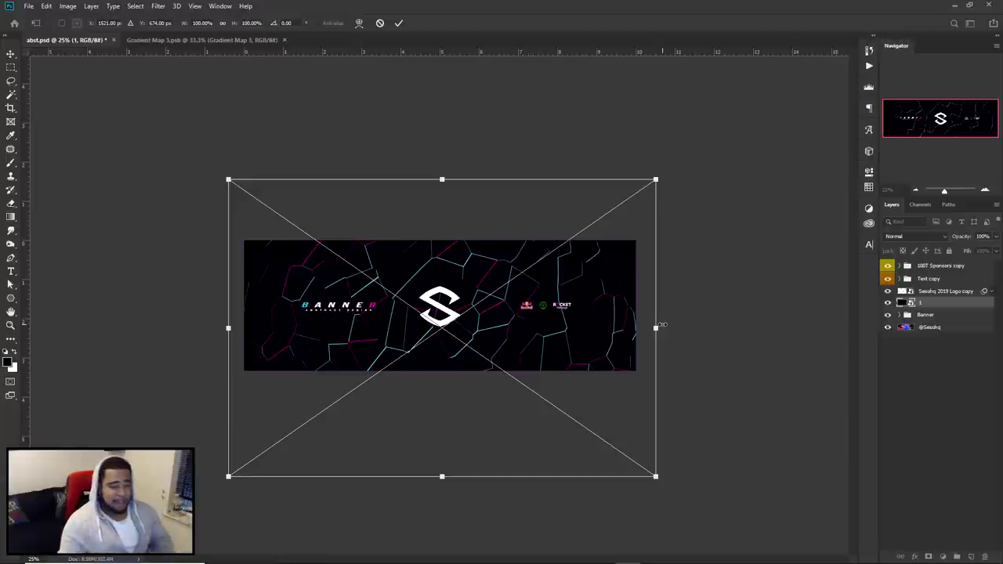
pyautogui.moveTo(655, 328); pyautogui.dragTo(891, 341)
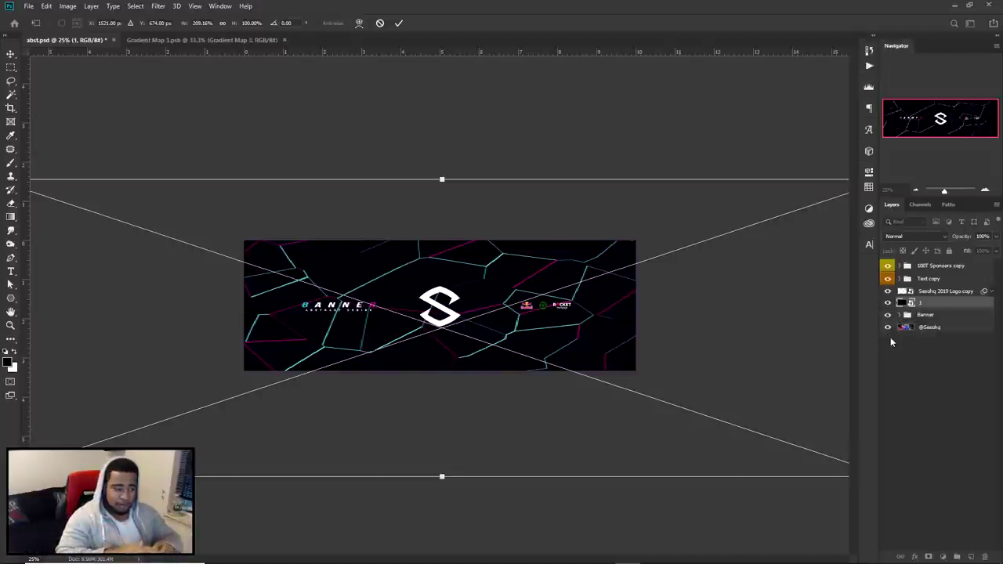
pyautogui.click(398, 23)
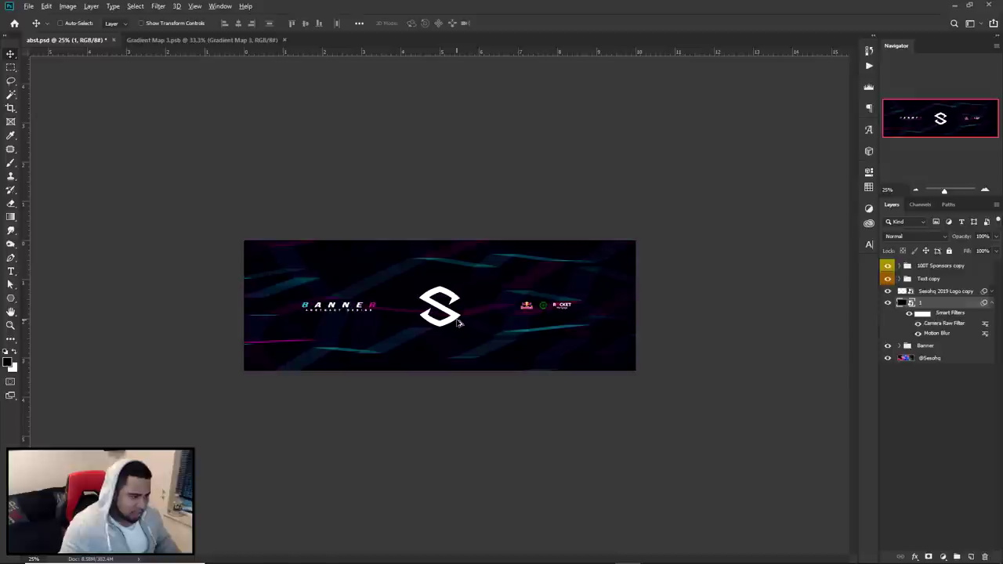
pyautogui.scroll(2, 454, 324)
pyautogui.scroll(-1, 452, 324)
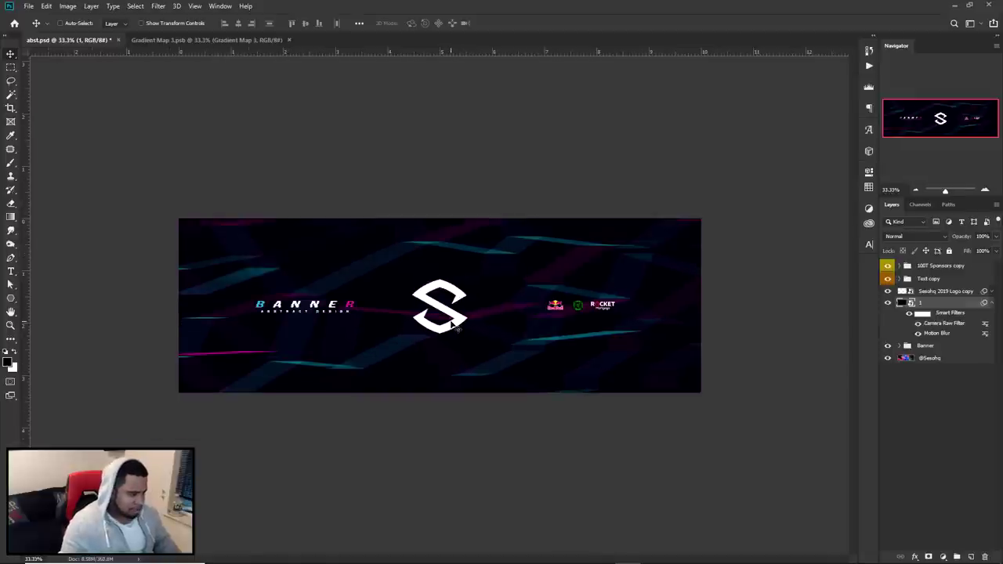
pyautogui.scroll(-1, 683, 311)
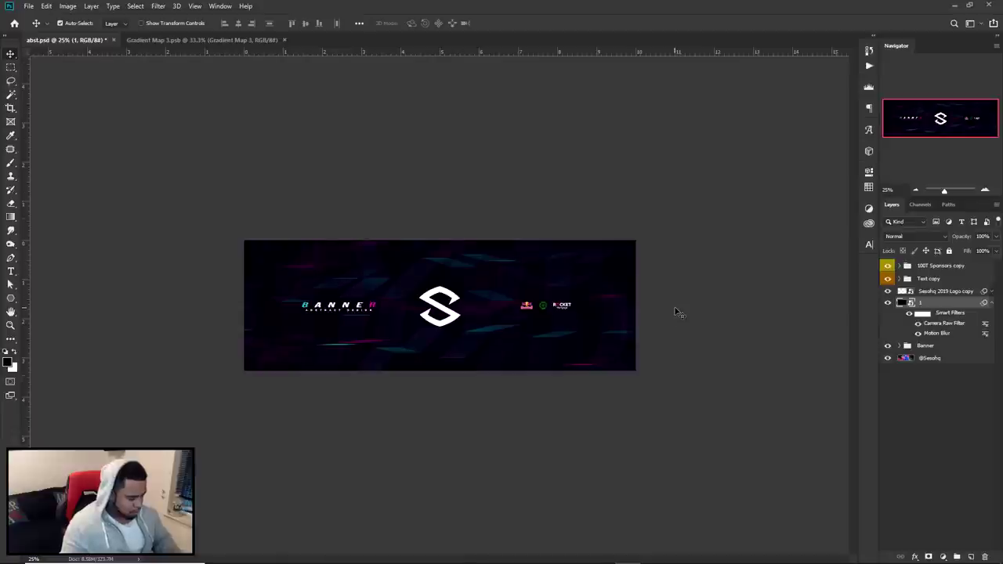
# Step: Stretch smart object 1 horizontally to about 187% width, keeping its height at 100%
pyautogui.hotkey('ctrl', 'v')
pyautogui.moveTo(656, 328); pyautogui.dragTo(843, 328)
pyautogui.press('Return')
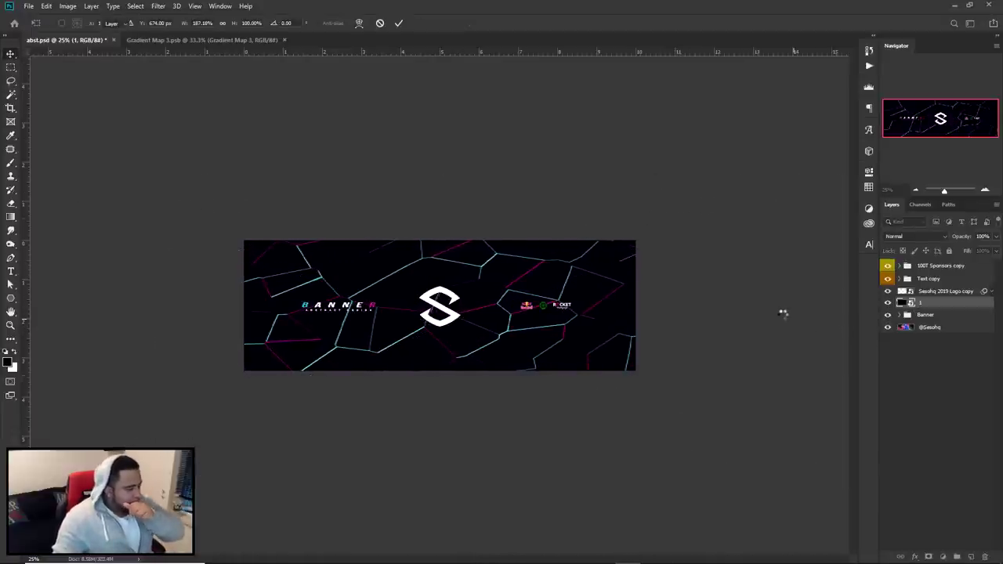
pyautogui.scroll(1, 499, 329)
pyautogui.scroll(1, 500, 329)
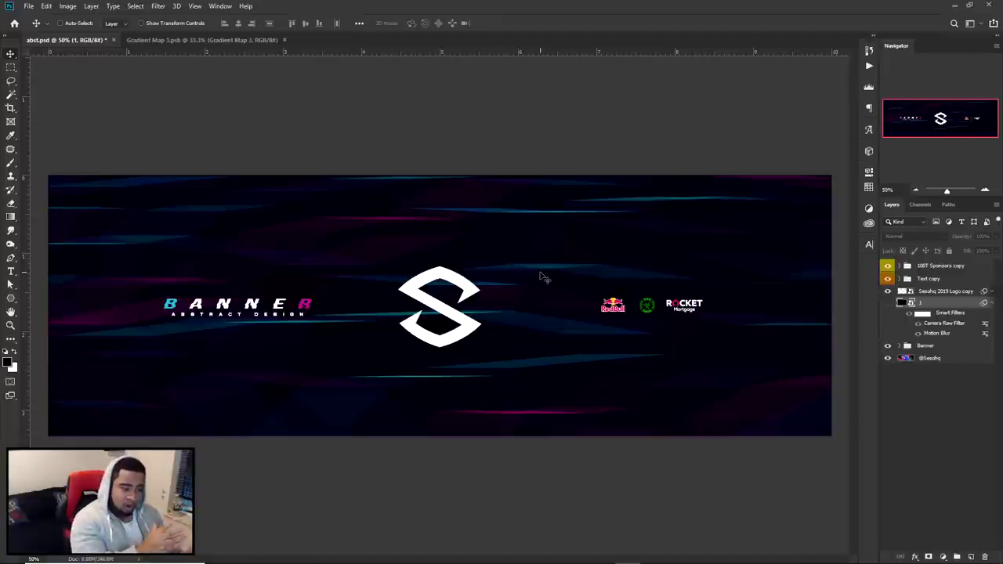
# Step: Compare smart object 1 with the Final Exmaple design in the Banner group, including its + layer, leaving the group collapsed and hidden
pyautogui.click(888, 303)
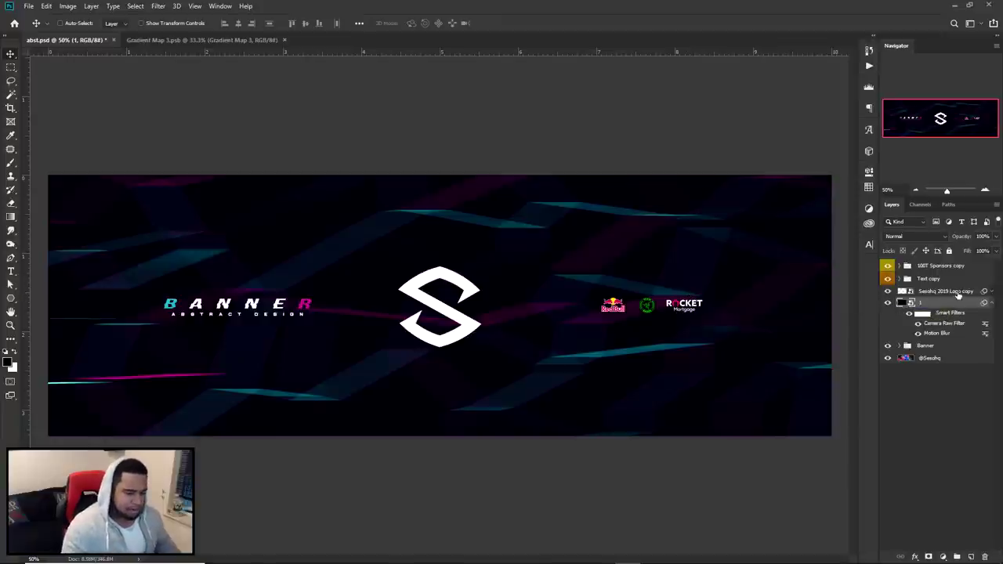
pyautogui.click(900, 347)
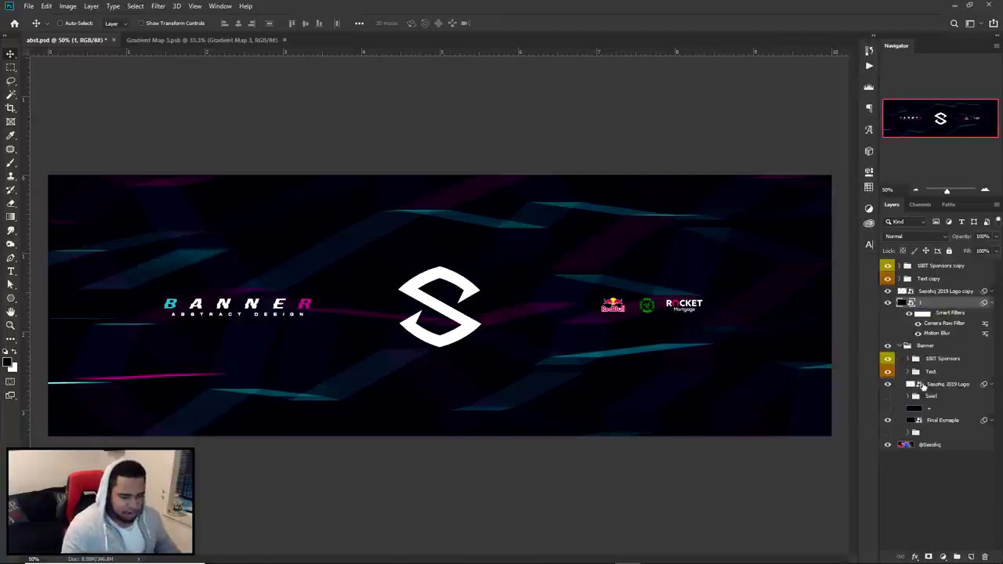
pyautogui.click(888, 408)
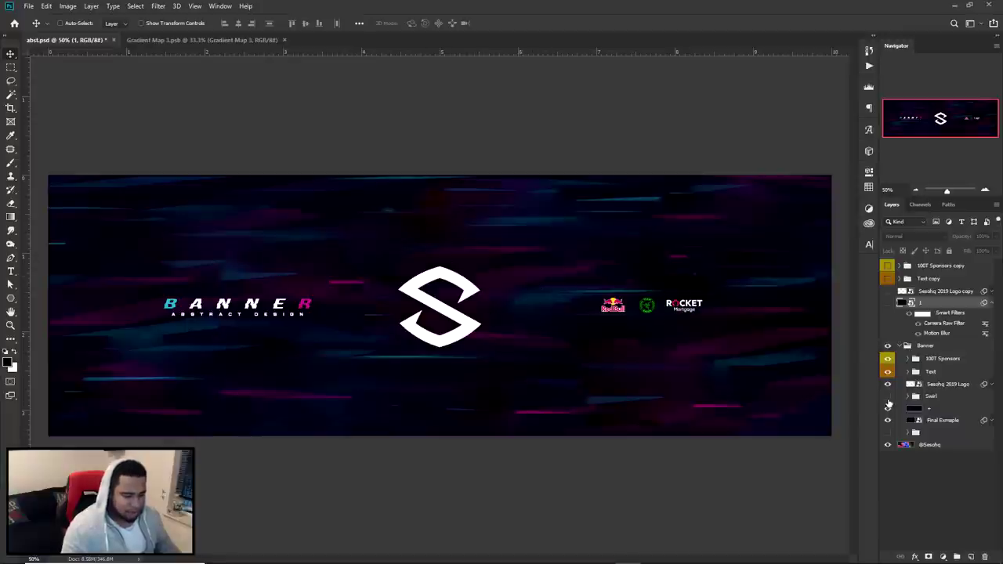
pyautogui.click(900, 346)
pyautogui.click(888, 346)
pyautogui.click(935, 310)
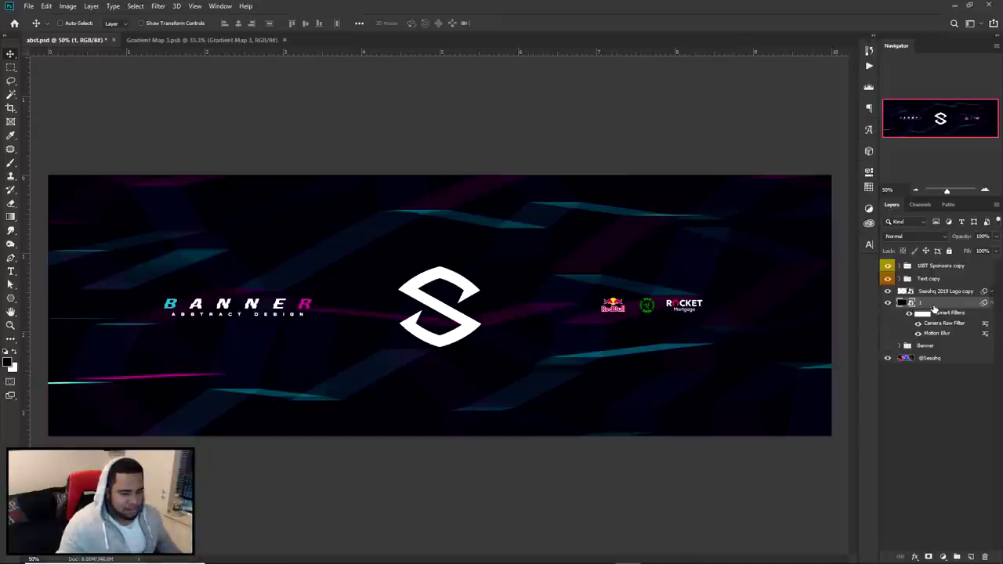
# Step: Duplicate smart object 1, name the copy 2, and rasterize it
pyautogui.click(992, 304)
pyautogui.hotkey('ctrl', 'j')
pyautogui.doubleClick(928, 302)
pyautogui.write('2')
pyautogui.press('Return')
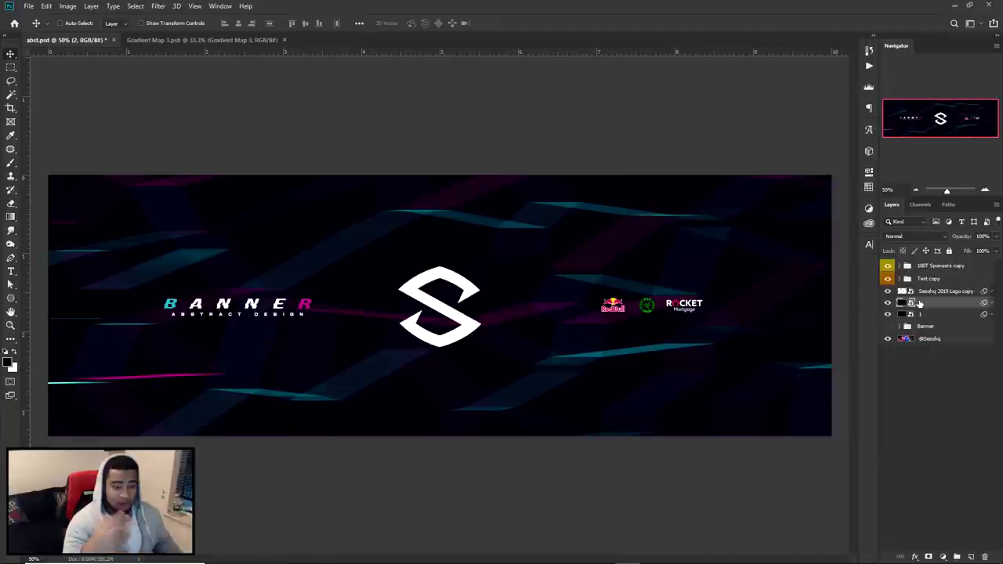
pyautogui.rightClick(921, 303)
pyautogui.click(830, 305)
# Step: Break up the streaks on layer 2 with the Patch Tool, replacing many small areas across the banner with texture from elsewhere
pyautogui.click(9, 150)
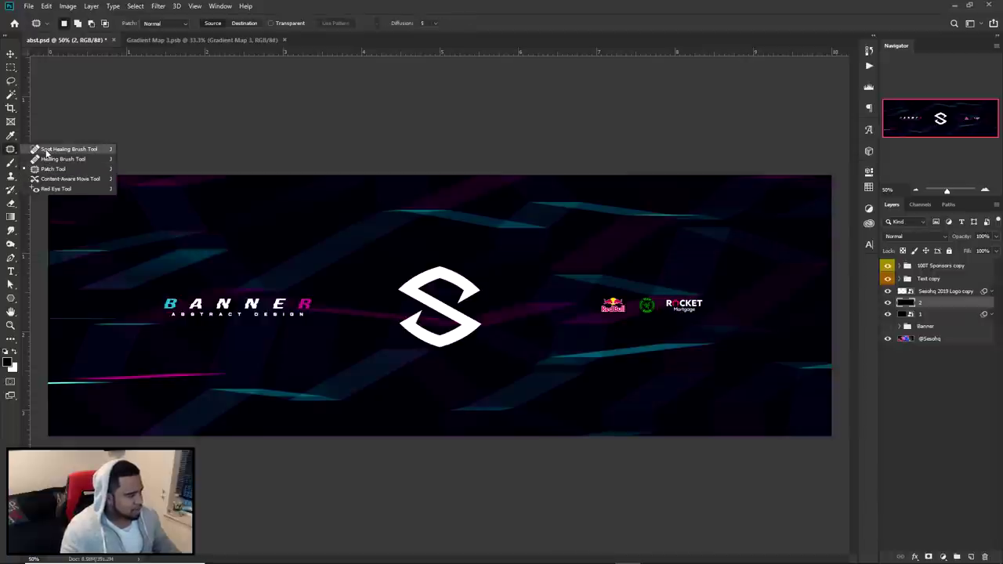
pyautogui.click(52, 169)
pyautogui.moveTo(266, 233)
pyautogui.mouseDown()
pyautogui.moveTo(119, 250)
pyautogui.moveTo(244, 283)
pyautogui.moveTo(270, 235)
pyautogui.mouseUp()
pyautogui.moveTo(212, 264); pyautogui.dragTo(471, 265)
pyautogui.hotkey('ctrl', 'd')
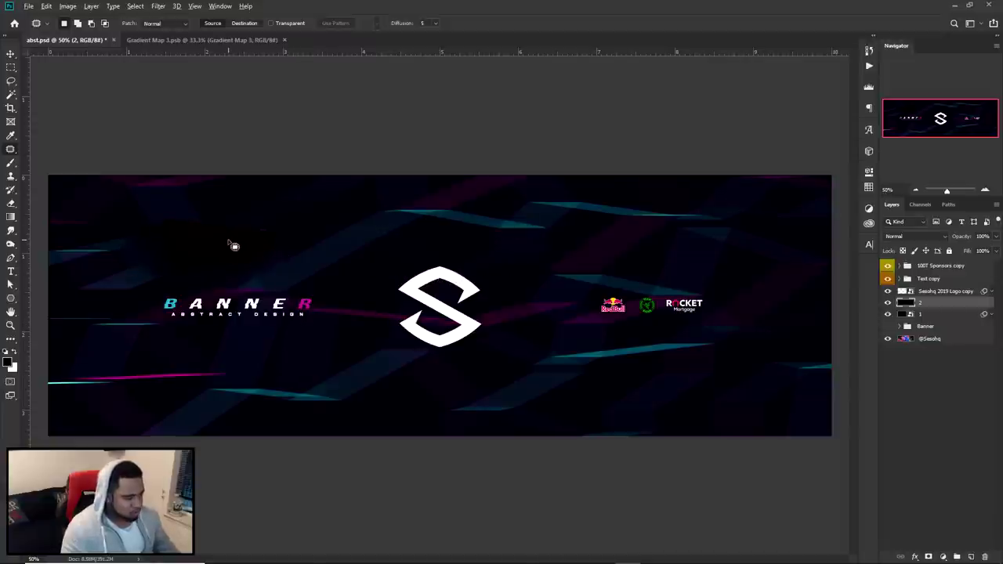
pyautogui.moveTo(234, 246); pyautogui.dragTo(229, 307)
pyautogui.hotkey('ctrl', 'd')
pyautogui.moveTo(167, 288); pyautogui.dragTo(192, 314)
pyautogui.hotkey('ctrl', 'd')
pyautogui.moveTo(470, 230)
pyautogui.mouseDown()
pyautogui.moveTo(525, 259)
pyautogui.moveTo(471, 230)
pyautogui.mouseUp()
pyautogui.moveTo(387, 251); pyautogui.dragTo(544, 309)
pyautogui.hotkey('ctrl', 'd')
pyautogui.moveTo(596, 299)
pyautogui.mouseDown()
pyautogui.moveTo(650, 229)
pyautogui.moveTo(711, 381)
pyautogui.mouseUp()
pyautogui.hotkey('ctrl', 'd')
pyautogui.moveTo(776, 286)
pyautogui.mouseDown()
pyautogui.moveTo(437, 301)
pyautogui.moveTo(772, 315)
pyautogui.mouseUp()
pyautogui.moveTo(654, 318); pyautogui.dragTo(326, 215)
pyautogui.hotkey('ctrl', 'd')
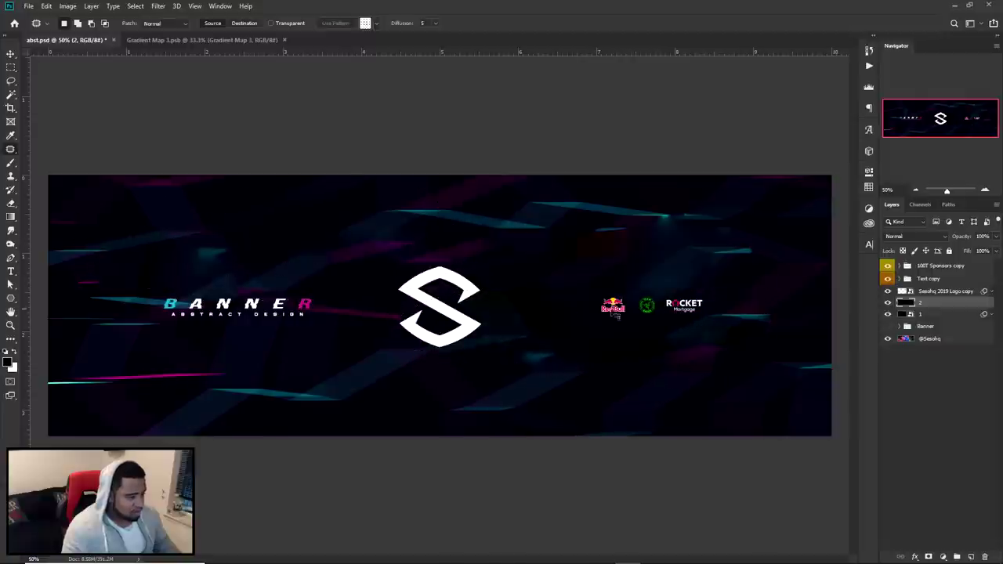
pyautogui.moveTo(765, 343)
pyautogui.mouseDown()
pyautogui.moveTo(393, 352)
pyautogui.moveTo(762, 349)
pyautogui.mouseUp()
pyautogui.moveTo(587, 369); pyautogui.dragTo(280, 218)
pyautogui.hotkey('ctrl', 'd')
pyautogui.moveTo(314, 333)
pyautogui.mouseDown()
pyautogui.moveTo(399, 354)
pyautogui.moveTo(312, 337)
pyautogui.mouseUp()
pyautogui.moveTo(465, 408); pyautogui.dragTo(349, 250)
pyautogui.hotkey('ctrl', 'd')
pyautogui.moveTo(269, 358)
pyautogui.mouseDown()
pyautogui.moveTo(227, 375)
pyautogui.moveTo(128, 383)
pyautogui.moveTo(259, 340)
pyautogui.moveTo(283, 241)
pyautogui.mouseUp()
pyautogui.hotkey('ctrl', 'd')
pyautogui.moveTo(408, 368)
pyautogui.mouseDown()
pyautogui.moveTo(437, 440)
pyautogui.moveTo(490, 373)
pyautogui.mouseUp()
pyautogui.moveTo(443, 402); pyautogui.dragTo(207, 243)
pyautogui.hotkey('ctrl', 'd')
pyautogui.moveTo(604, 383)
pyautogui.mouseDown()
pyautogui.moveTo(590, 380)
pyautogui.moveTo(601, 382)
pyautogui.mouseUp()
pyautogui.moveTo(575, 385); pyautogui.dragTo(705, 331)
pyautogui.hotkey('ctrl', 'd')
pyautogui.moveTo(562, 310)
pyautogui.mouseDown()
pyautogui.moveTo(472, 343)
pyautogui.moveTo(564, 215)
pyautogui.mouseUp()
pyautogui.hotkey('ctrl', 'd')
pyautogui.moveTo(275, 235); pyautogui.dragTo(549, 219)
pyautogui.hotkey('ctrl', 'd')
pyautogui.moveTo(268, 345); pyautogui.dragTo(471, 321)
pyautogui.hotkey('ctrl', 'd')
pyautogui.moveTo(337, 322)
pyautogui.mouseDown()
pyautogui.moveTo(407, 312)
pyautogui.moveTo(118, 235)
pyautogui.moveTo(79, 258)
pyautogui.mouseUp()
pyautogui.hotkey('ctrl', 'd')
pyautogui.moveTo(157, 251); pyautogui.dragTo(298, 255)
pyautogui.hotkey('ctrl', 'd')
pyautogui.moveTo(510, 227)
pyautogui.mouseDown()
pyautogui.moveTo(463, 239)
pyautogui.moveTo(502, 226)
pyautogui.mouseUp()
pyautogui.moveTo(446, 227); pyautogui.dragTo(314, 232)
pyautogui.hotkey('ctrl', 'd')
pyautogui.moveTo(533, 298)
pyautogui.mouseDown()
pyautogui.moveTo(657, 298)
pyautogui.moveTo(580, 311)
pyautogui.mouseUp()
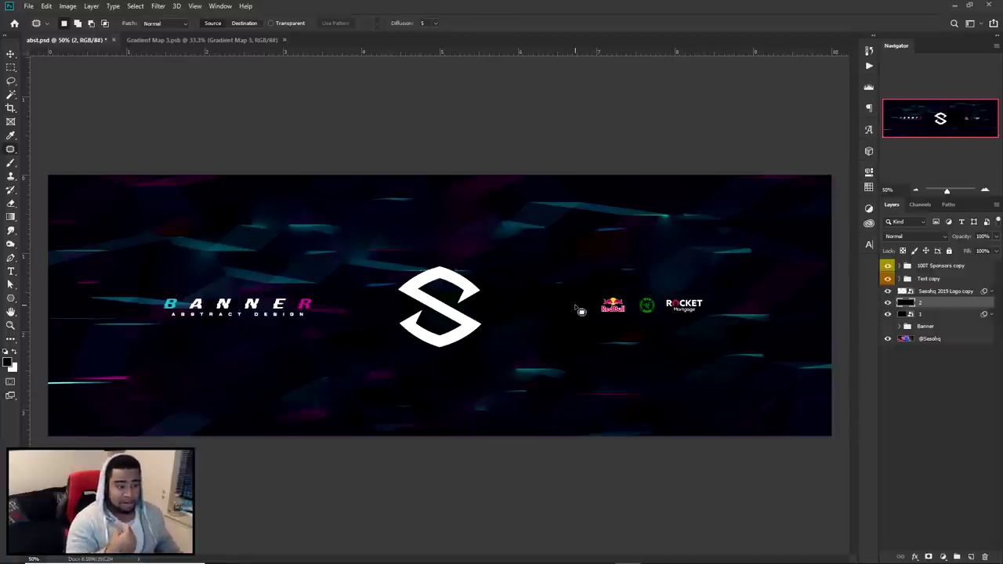
pyautogui.moveTo(580, 311); pyautogui.dragTo(544, 304)
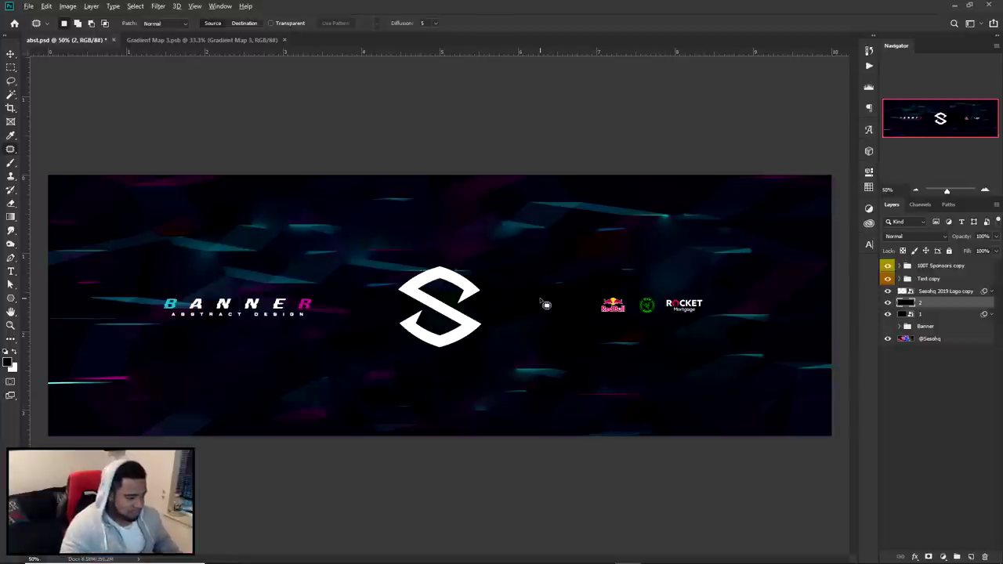
# Step: Inspect the patched layer 2 and toggle its visibility to compare it with the version underneath
pyautogui.scroll(2, 566, 304)
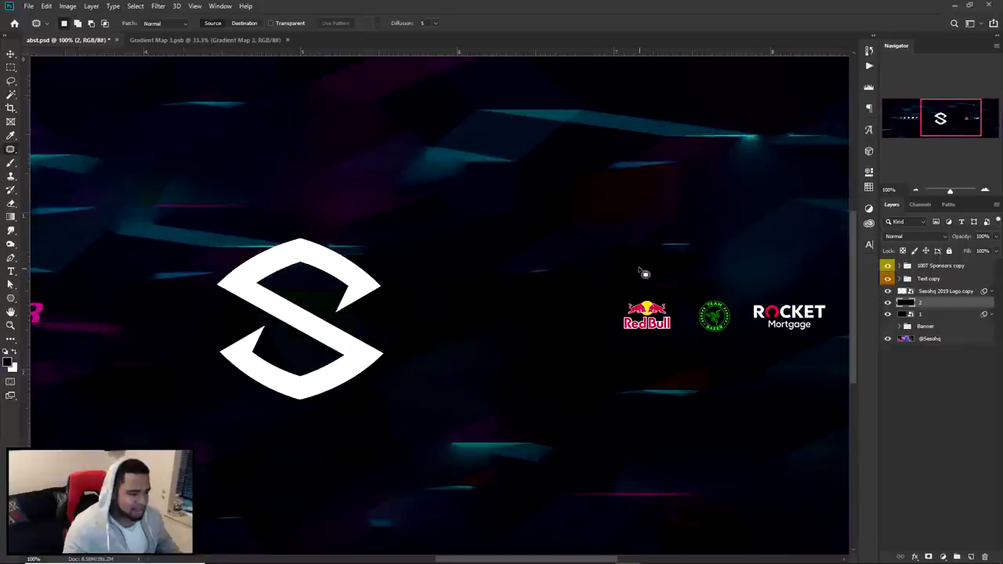
pyautogui.scroll(-1, 682, 261)
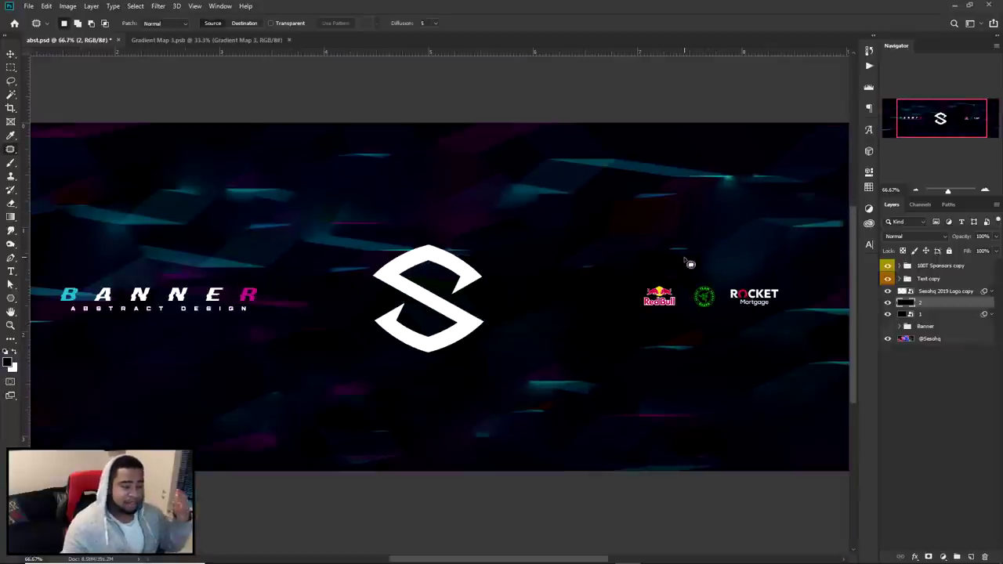
pyautogui.press('m')
pyautogui.hotkey('ctrl', '-')
pyautogui.click(888, 304)
pyautogui.click(888, 304)
# Step: Select four wide rectangular strips on layer 2, above and below the title and logo and around the sponsors, and copy them to a new layer
pyautogui.moveTo(89, 215); pyautogui.dragTo(478, 258)
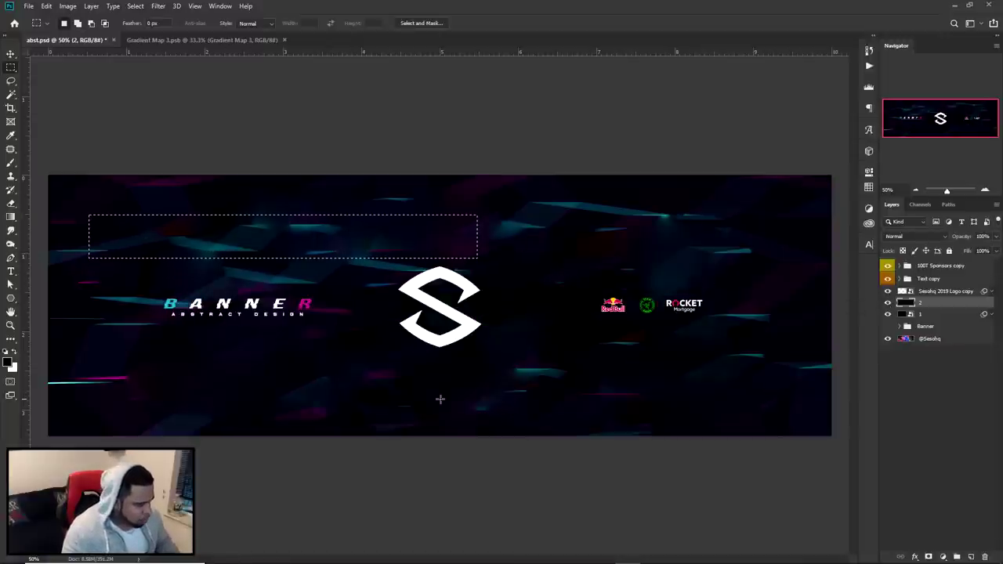
pyautogui.scroll(1, 397, 398)
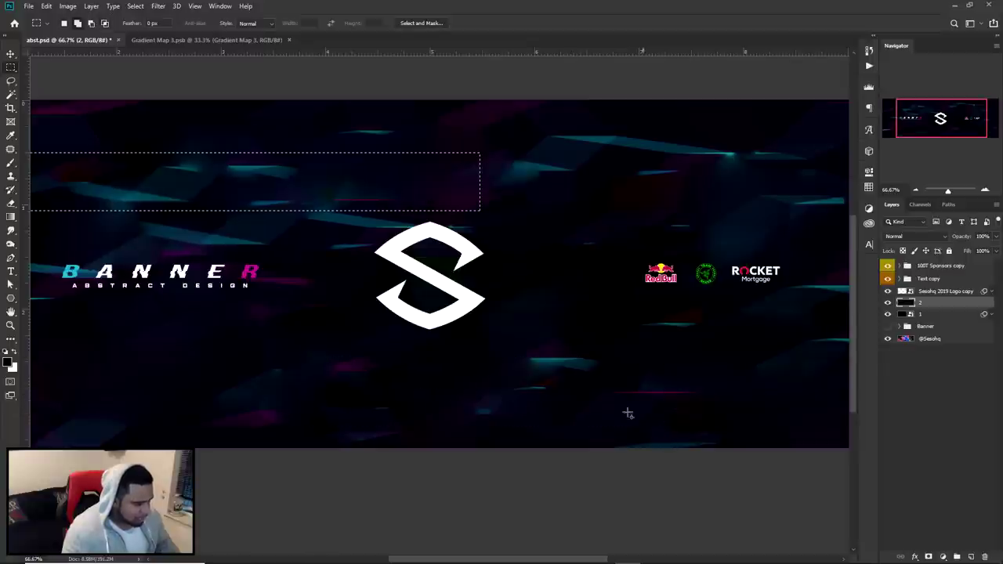
pyautogui.hscroll(-5, 663, 424)
pyautogui.moveTo(219, 369); pyautogui.dragTo(466, 417)
pyautogui.moveTo(526, 391); pyautogui.dragTo(336, 384)
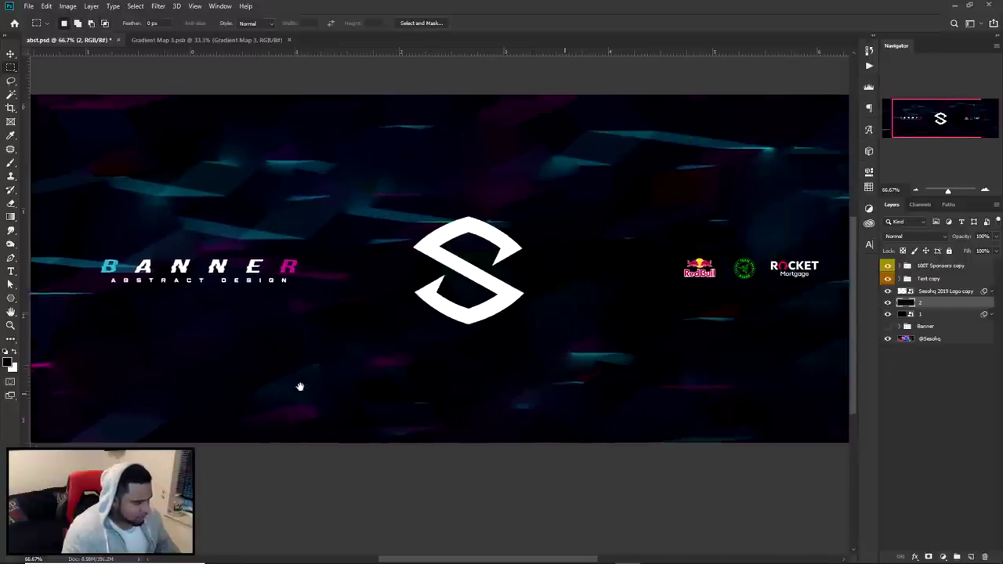
pyautogui.hscroll(5, 336, 384)
pyautogui.moveTo(421, 217); pyautogui.dragTo(732, 271)
pyautogui.moveTo(644, 248)
pyautogui.mouseDown()
pyautogui.moveTo(639, 263)
pyautogui.moveTo(637, 244)
pyautogui.mouseUp()
pyautogui.hotkey('ctrl', 'z')
pyautogui.hotkey('ctrl', 'z')
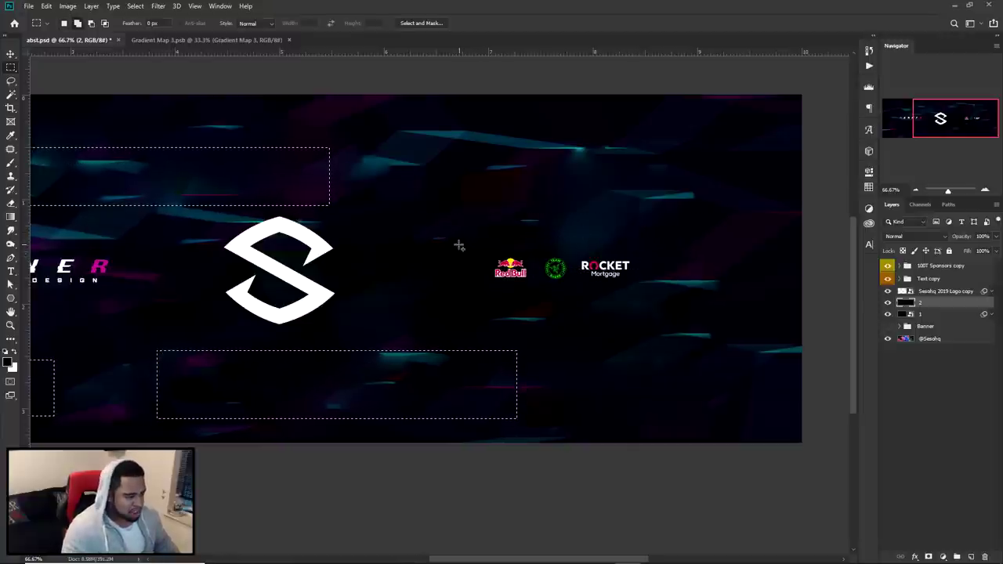
pyautogui.moveTo(437, 234); pyautogui.dragTo(717, 296)
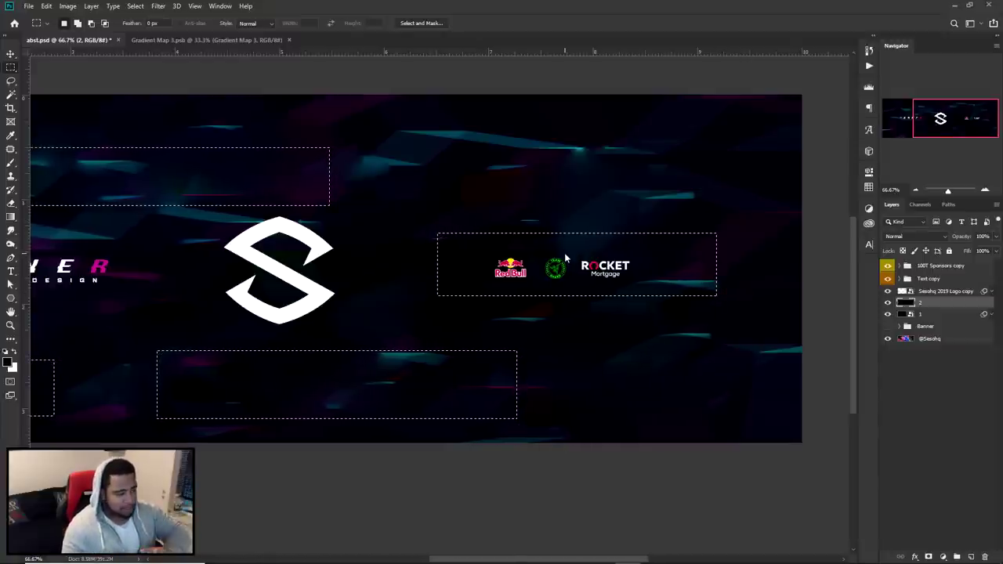
pyautogui.rightClick(566, 257)
pyautogui.click(593, 322)
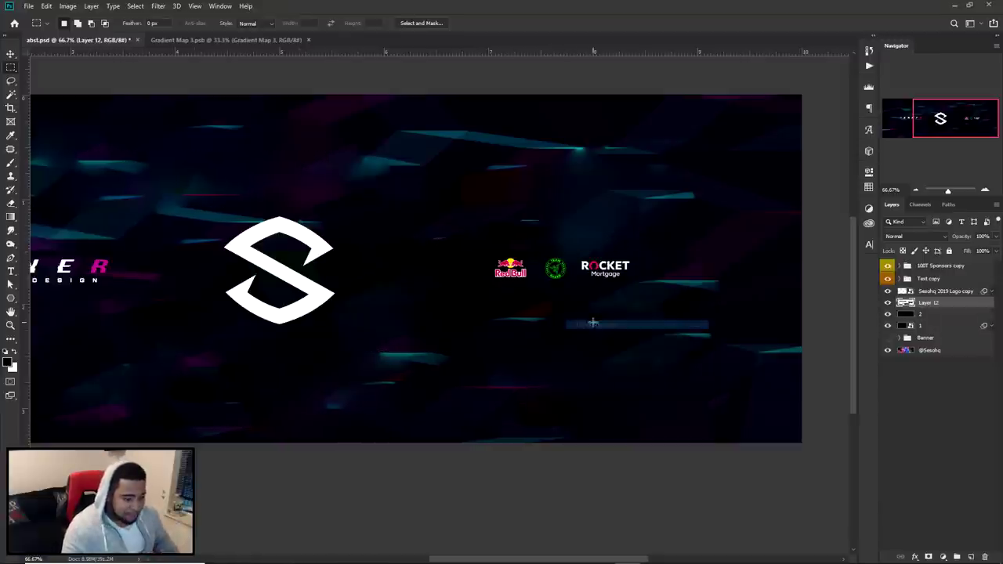
# Step: Apply Motion Blur to the copied strips with an angle of 0° and a distance of 200 pixels
pyautogui.press('v')
pyautogui.click(155, 5)
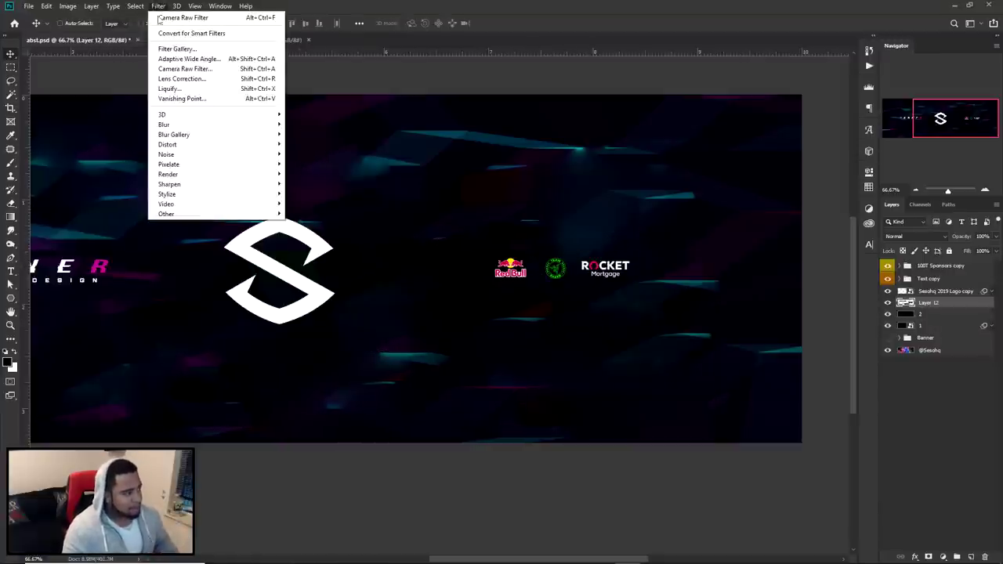
pyautogui.moveTo(235, 124)
pyautogui.click(310, 183)
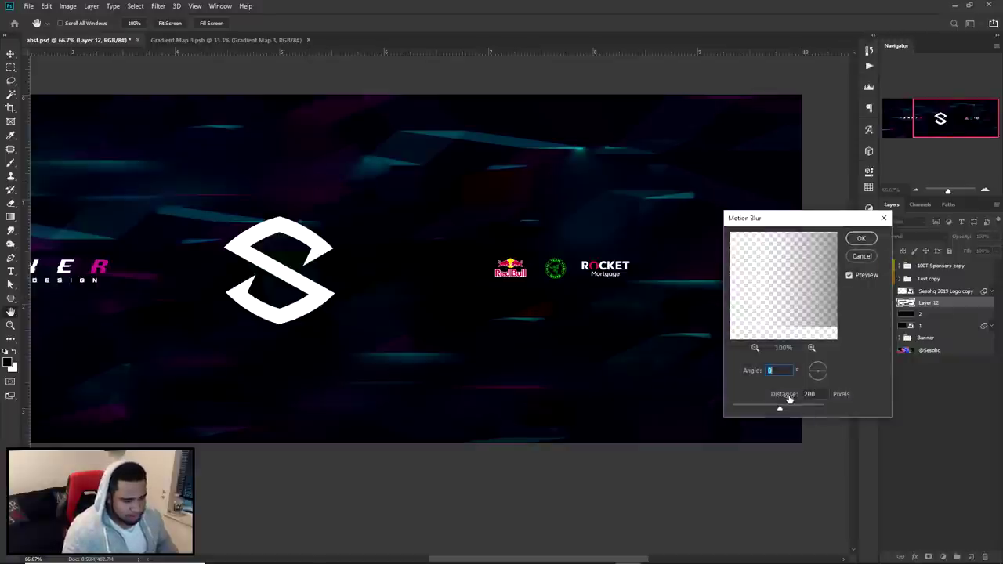
pyautogui.click(856, 245)
pyautogui.hotkey('ctrl', '-')
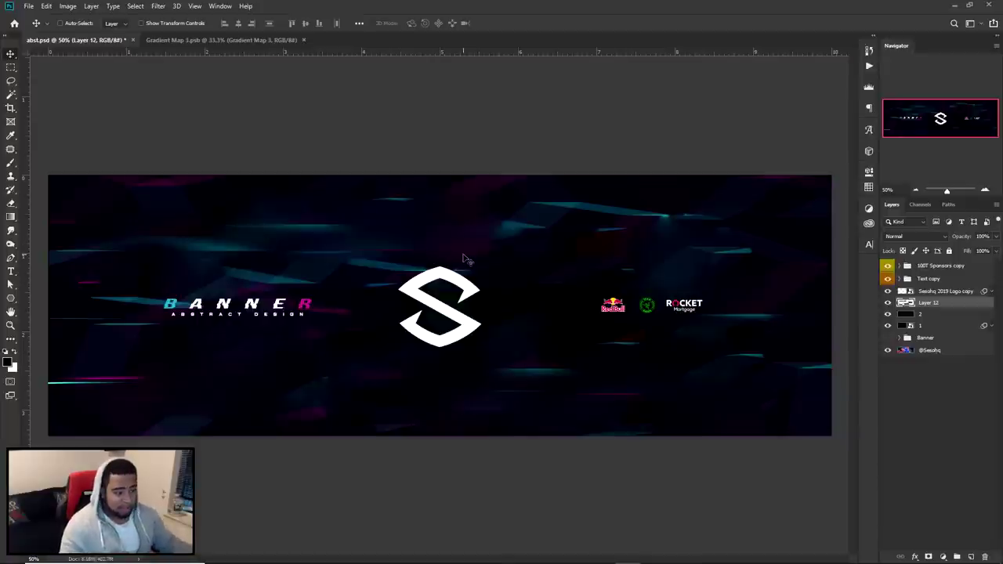
# Step: Try copying two thin horizontal strips, one above the sponsor logos and one across them, from layer 2 to a new layer
pyautogui.press('m')
pyautogui.moveTo(496, 241); pyautogui.dragTo(724, 247)
pyautogui.moveTo(471, 298); pyautogui.dragTo(694, 307)
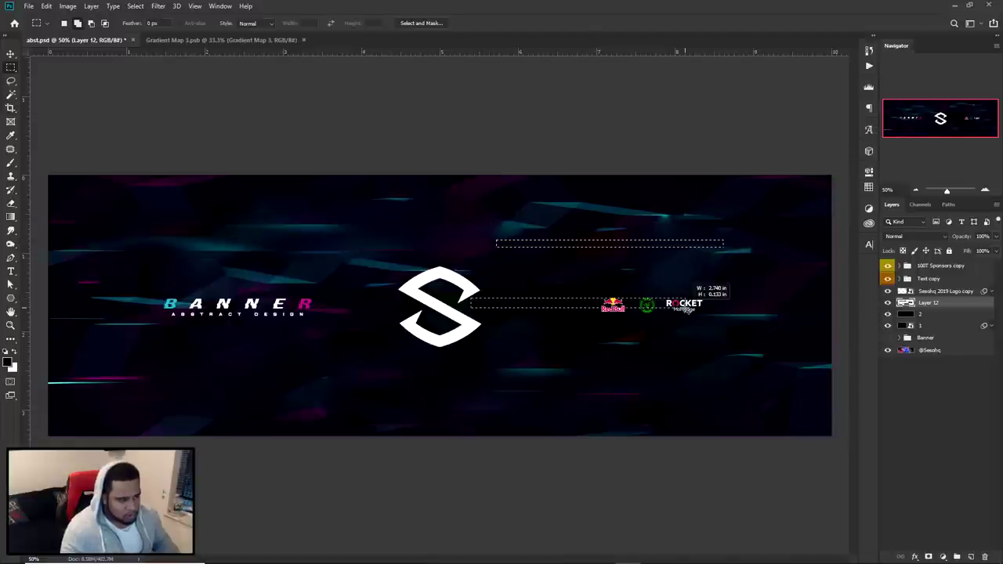
pyautogui.rightClick(581, 290)
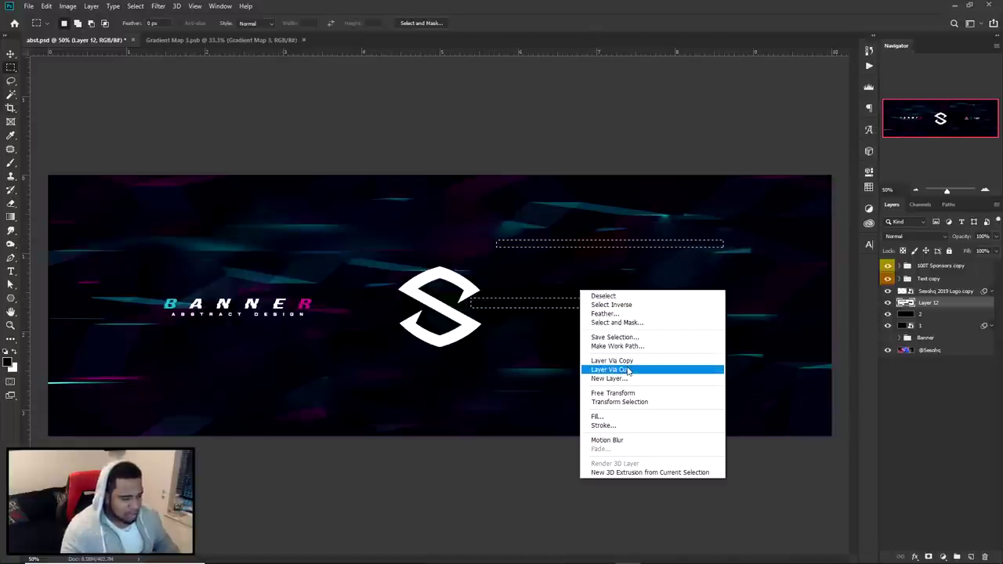
pyautogui.click(628, 371)
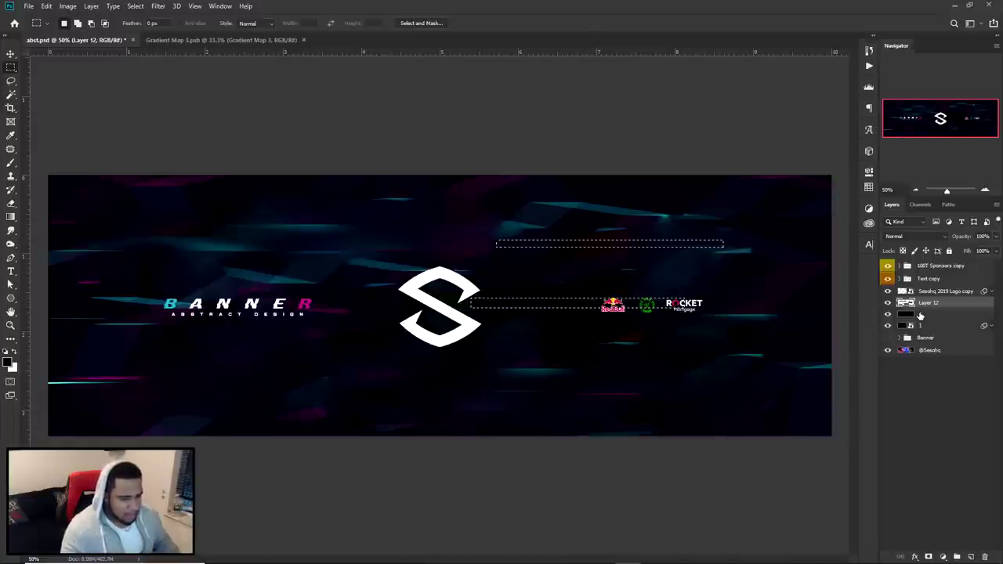
pyautogui.rightClick(669, 287)
pyautogui.click(724, 359)
# Step: Remove the thin-strip layers between Layer 12 and layer 2
pyautogui.press('v')
pyautogui.scroll(2, 572, 259)
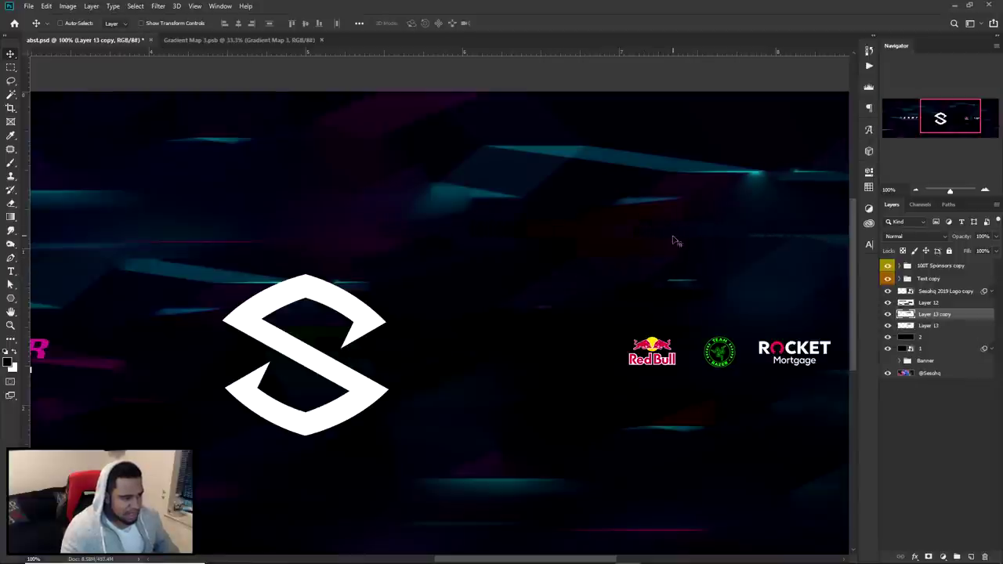
pyautogui.scroll(-1, 766, 264)
pyautogui.hotkey('alt', 'space')
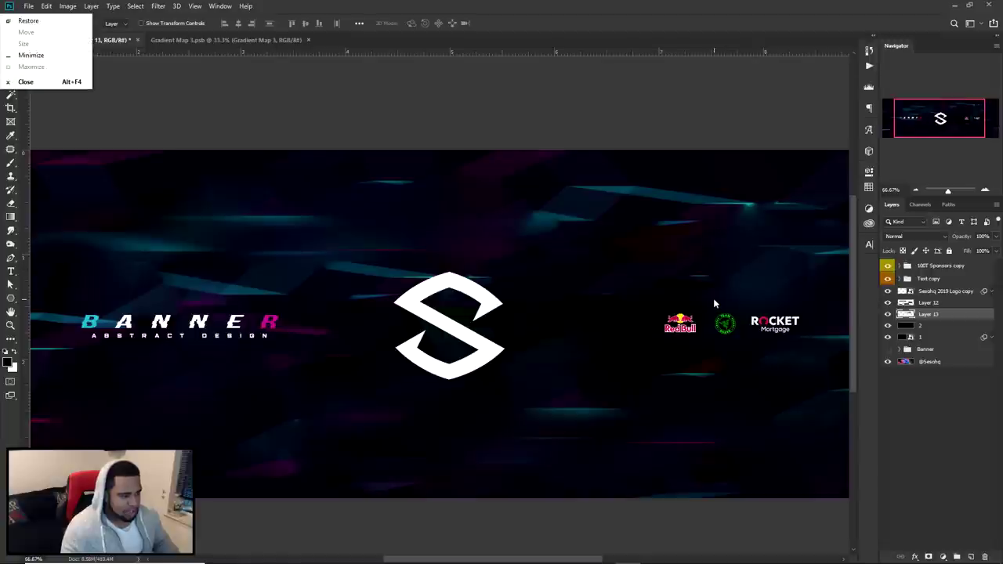
pyautogui.press('Escape')
pyautogui.press('Delete')
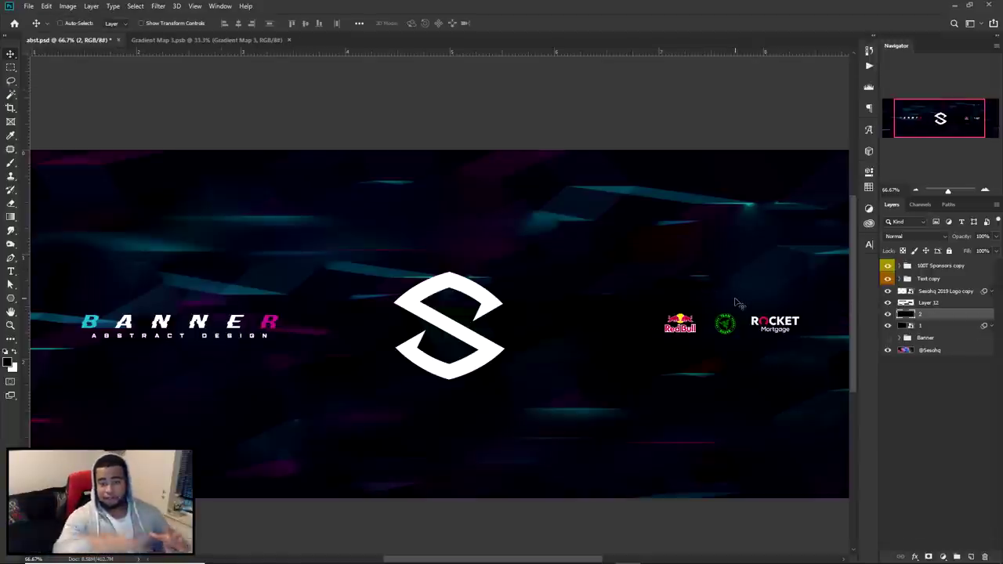
pyautogui.hotkey('ctrl', '-')
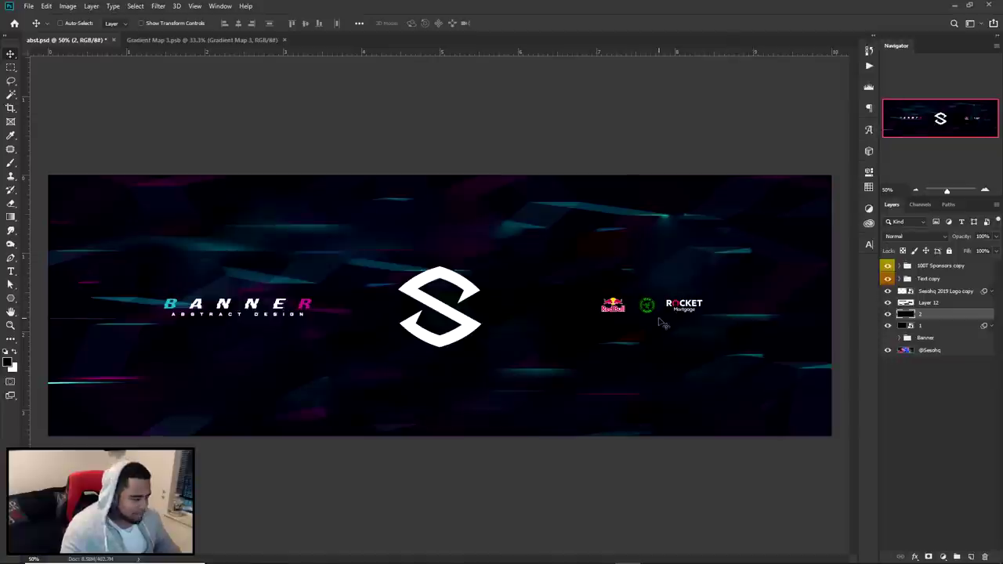
# Step: Hide Layer 12 and layer 2, and duplicate layer 1 as a rasterized layer named 3
pyautogui.click(897, 315)
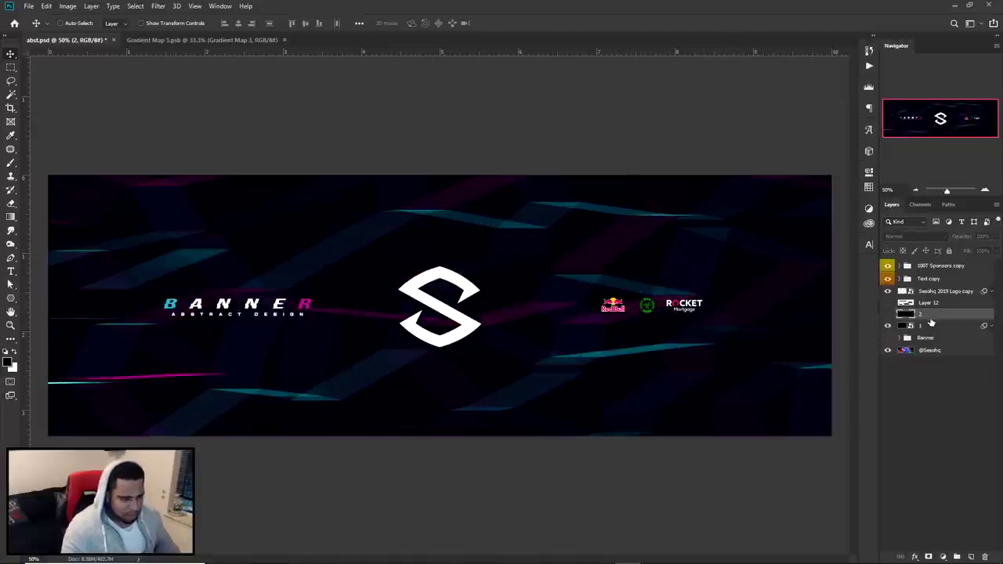
pyautogui.click(934, 327)
pyautogui.hotkey('ctrl', 'j')
pyautogui.doubleClick(929, 326)
pyautogui.write('3')
pyautogui.press('Return')
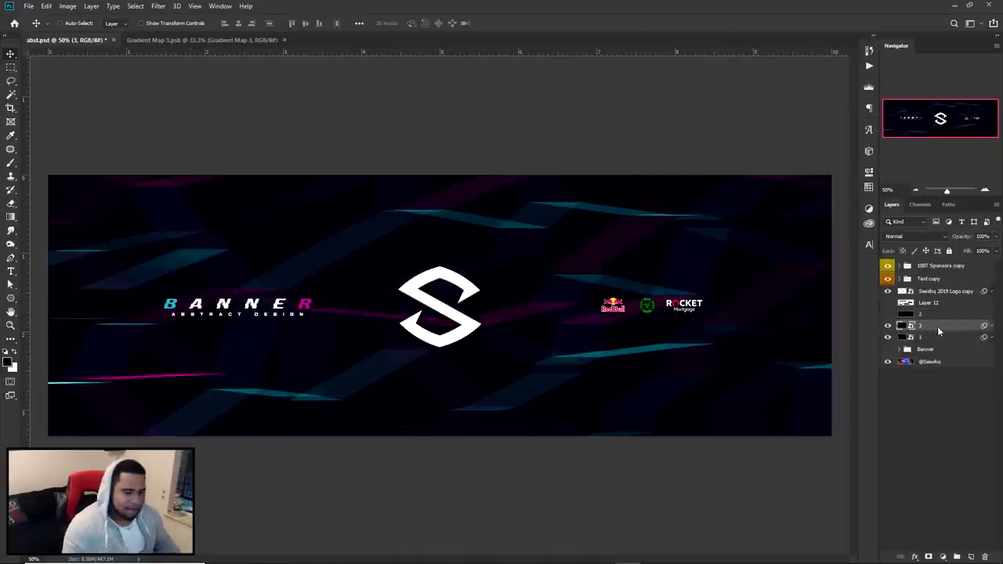
pyautogui.rightClick(938, 326)
pyautogui.click(929, 305)
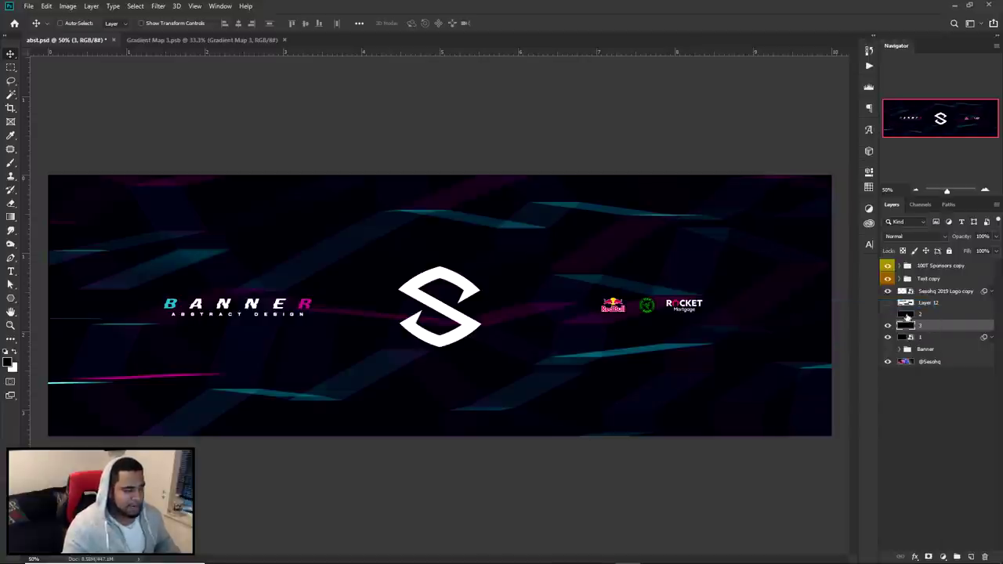
# Step: Try the Twirl filter on layer 3 with an angle of 355°, and undo it
pyautogui.click(157, 5)
pyautogui.moveTo(175, 145)
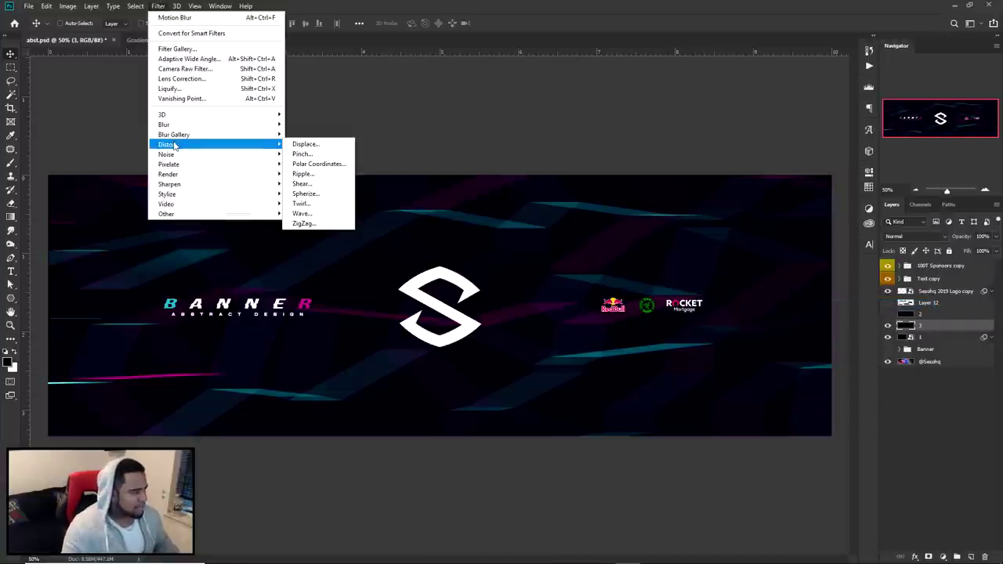
pyautogui.click(301, 203)
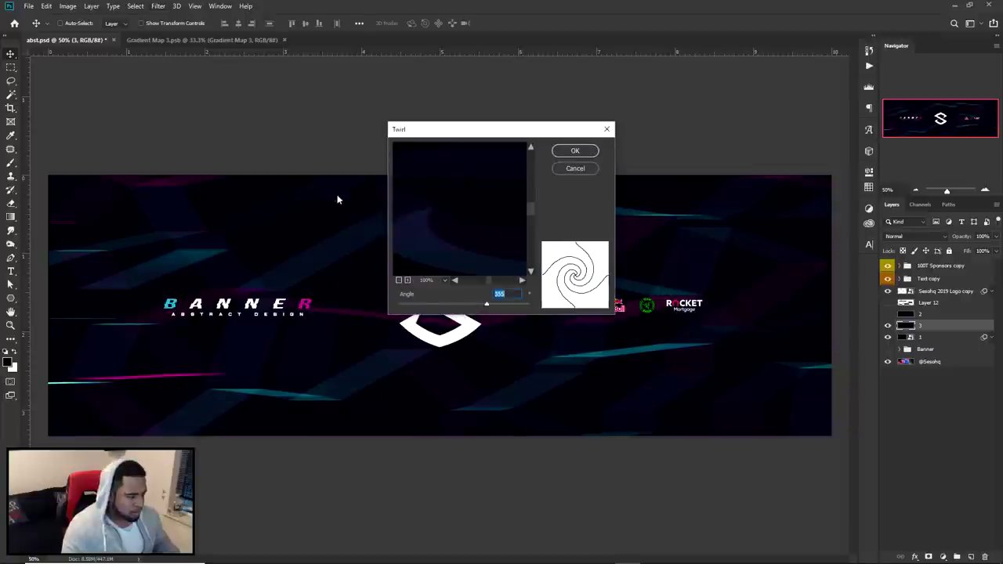
pyautogui.click(399, 279)
pyautogui.click(399, 279)
pyautogui.click(399, 280)
pyautogui.click(399, 280)
pyautogui.click(408, 280)
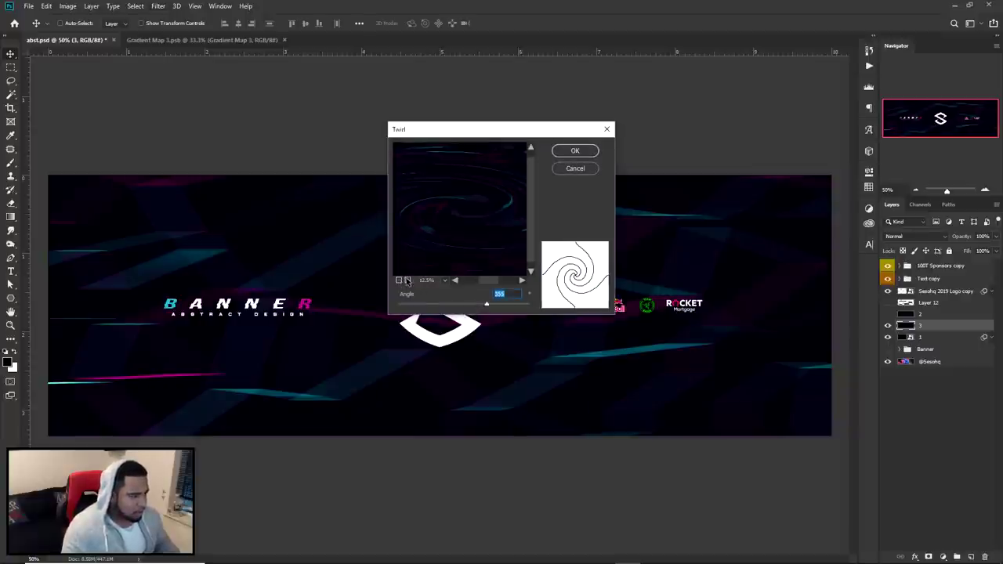
pyautogui.click(575, 151)
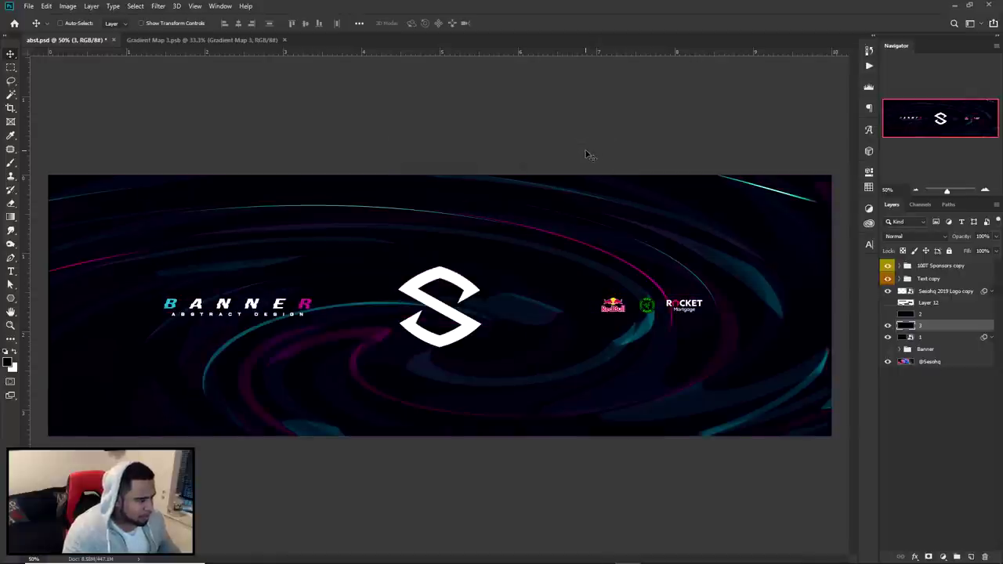
pyautogui.scroll(-2, 446, 240)
pyautogui.scroll(1, 444, 254)
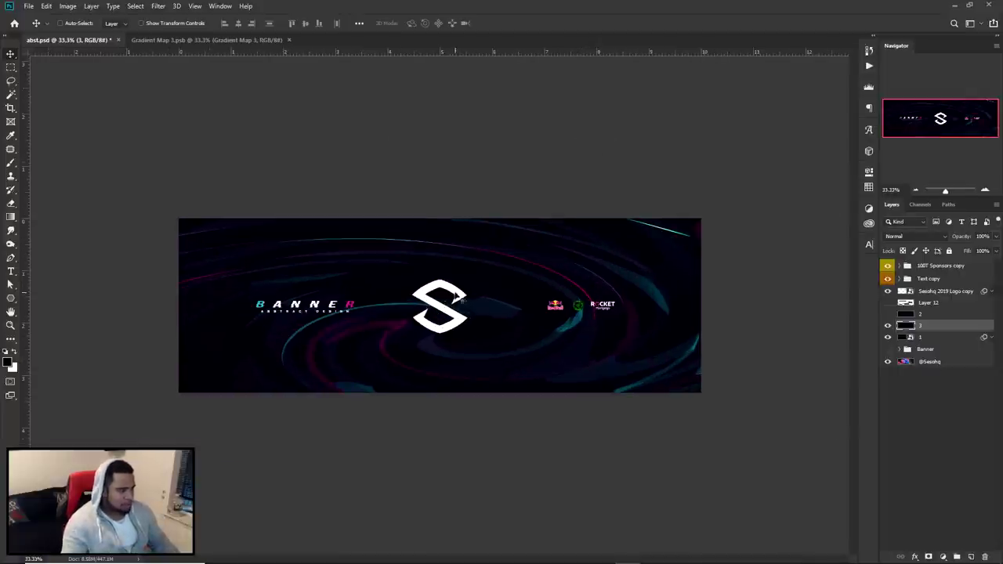
pyautogui.scroll(1, 502, 348)
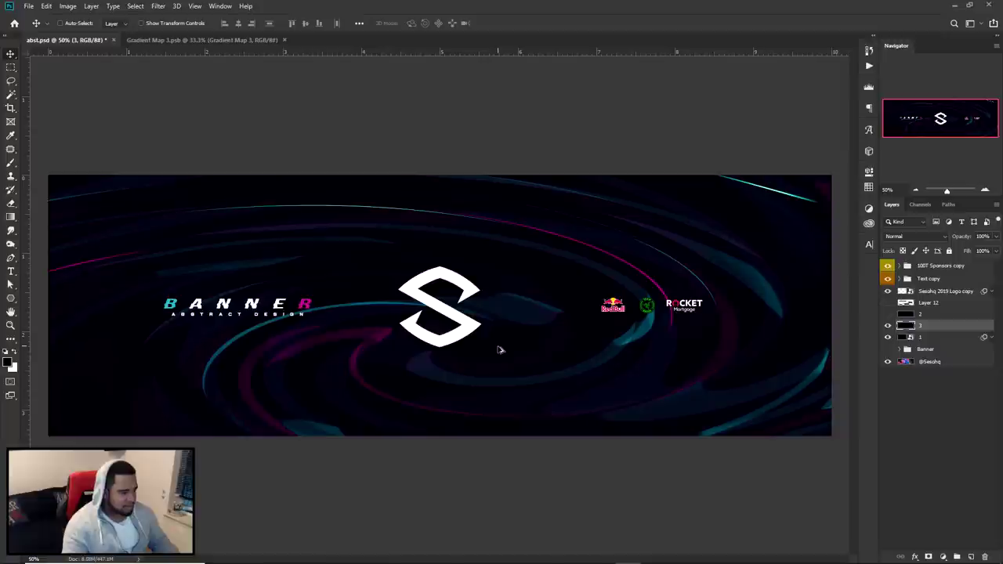
pyautogui.press('ctrl')
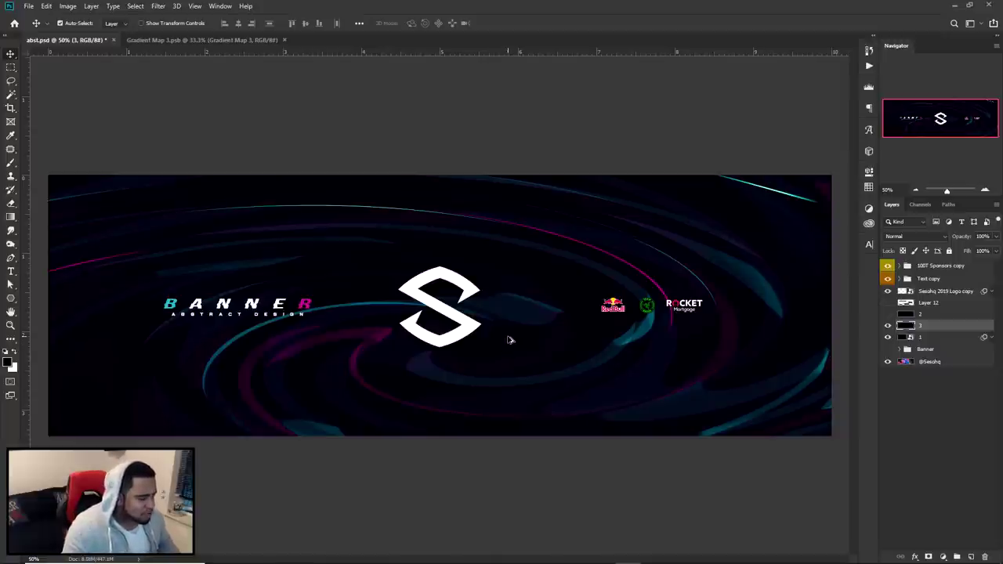
pyautogui.hotkey('ctrl', 'z')
# Step: Try the Twirl filter on layer 3 with a negative angle
pyautogui.click(159, 6)
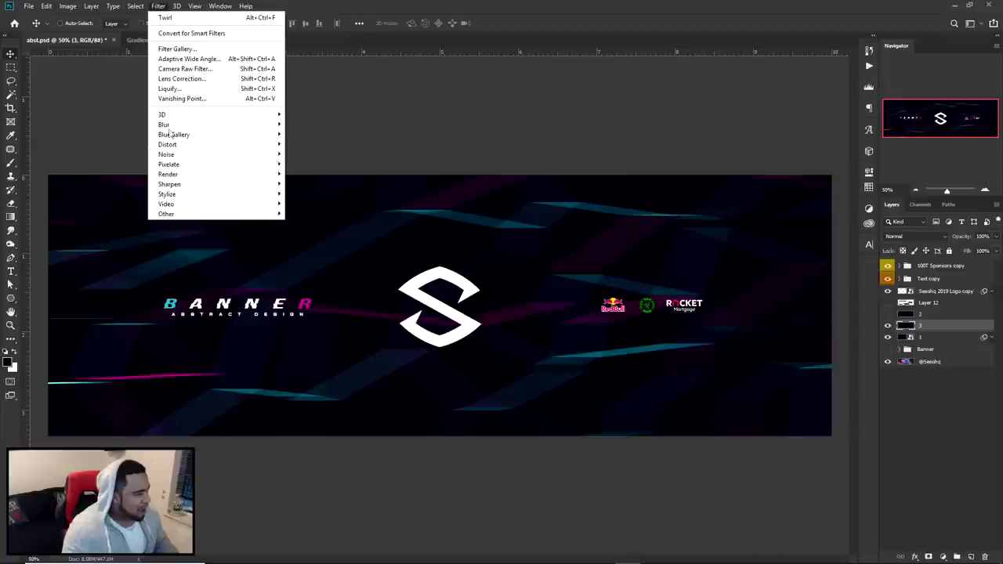
pyautogui.moveTo(173, 148)
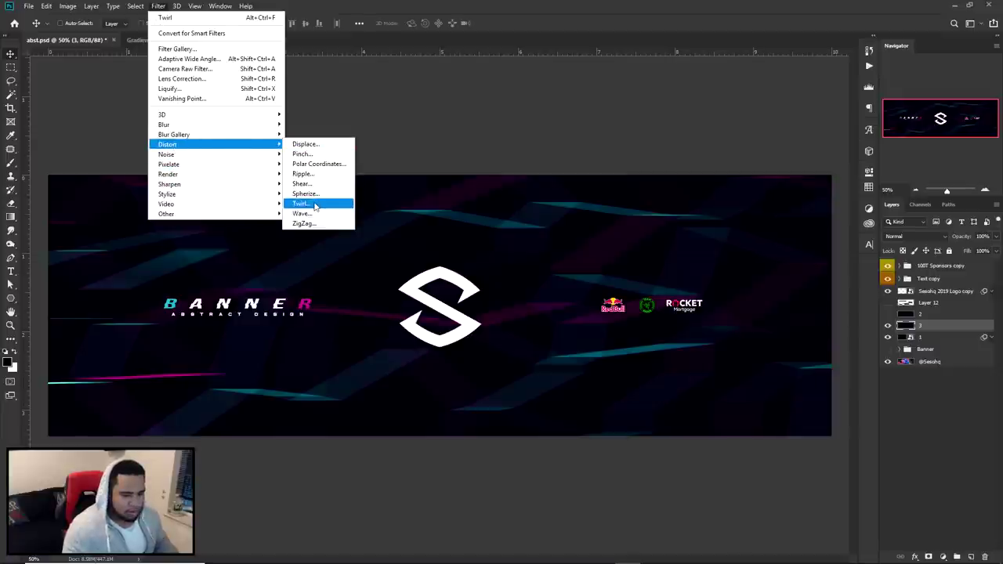
pyautogui.click(314, 206)
pyautogui.moveTo(489, 305); pyautogui.dragTo(453, 305)
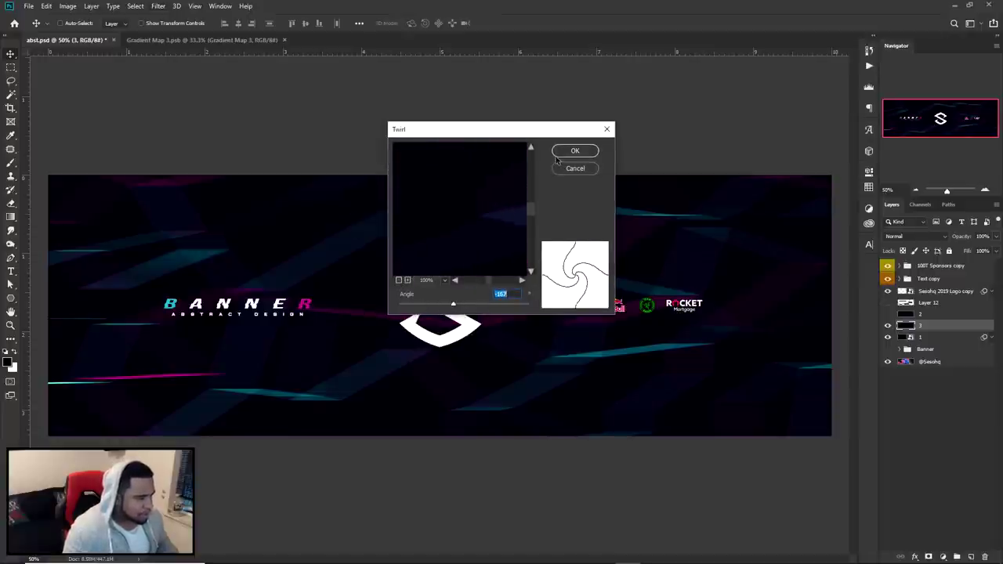
pyautogui.click(557, 156)
# Step: Hide the logo, text, sponsors and other artwork layers around layer 3, and twirl layer 3 at an angle of -440°
pyautogui.keyDown('alt'); pyautogui.click(888, 326); pyautogui.keyUp('alt')
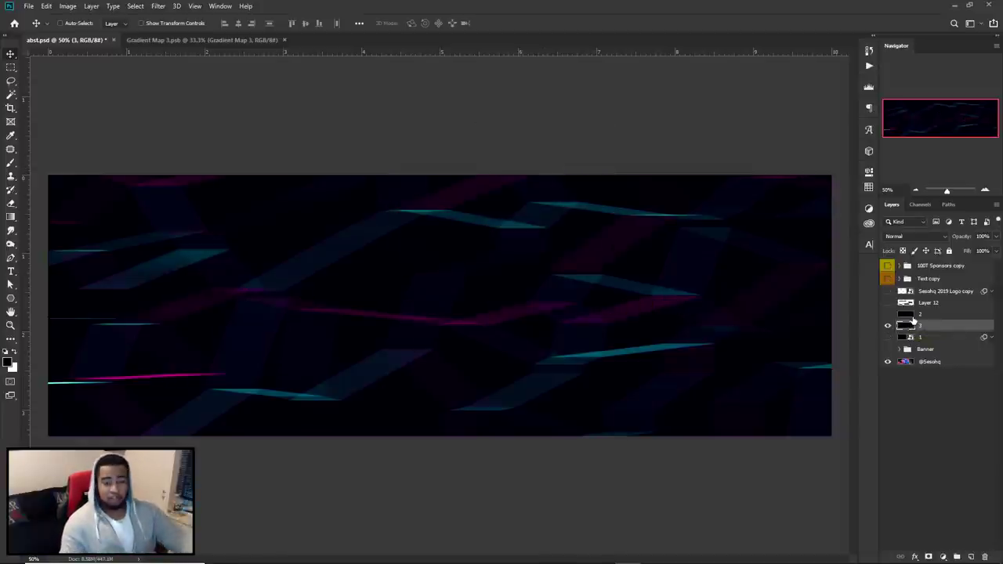
pyautogui.click(157, 6)
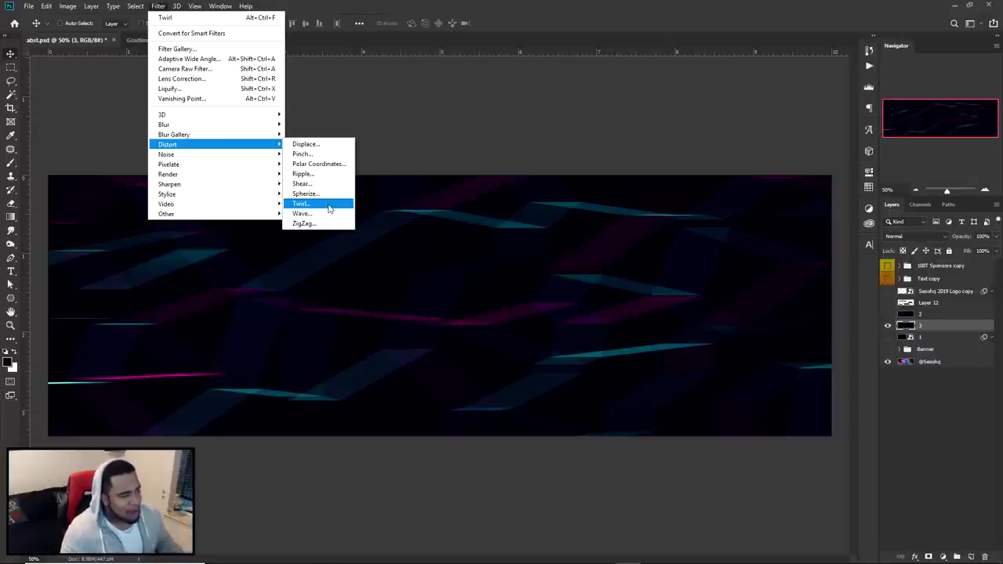
pyautogui.click(328, 205)
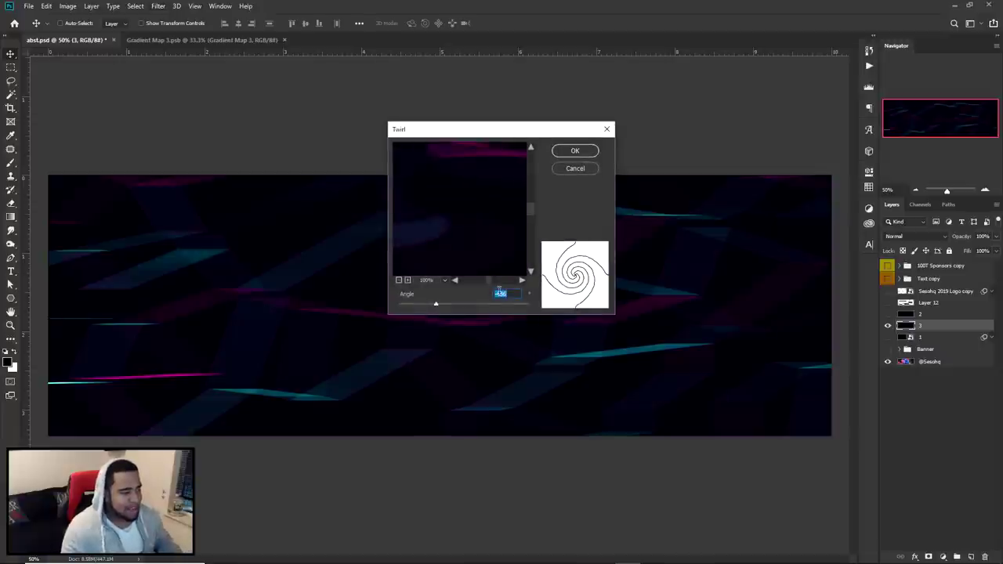
pyautogui.moveTo(514, 294); pyautogui.dragTo(464, 294)
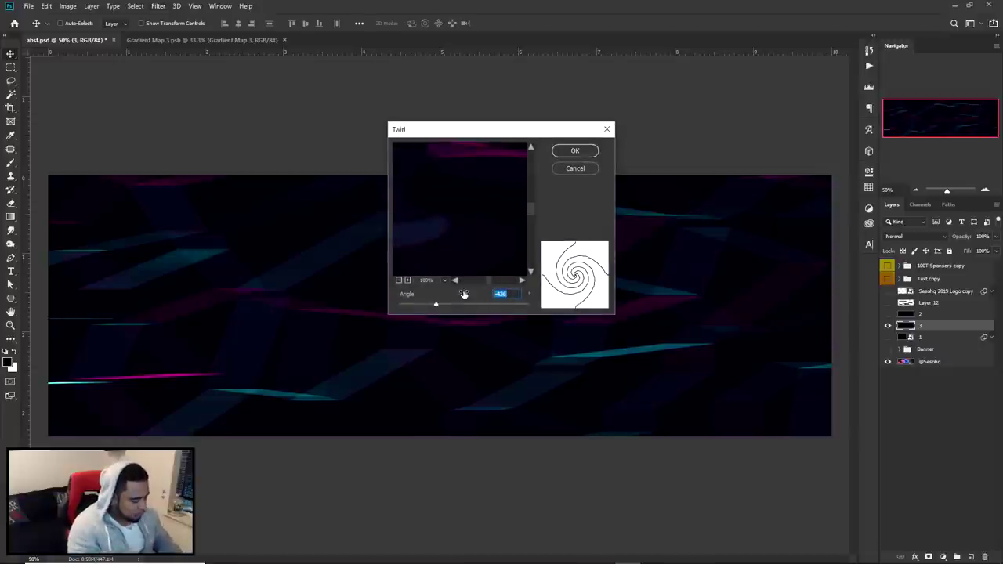
pyautogui.write('-440')
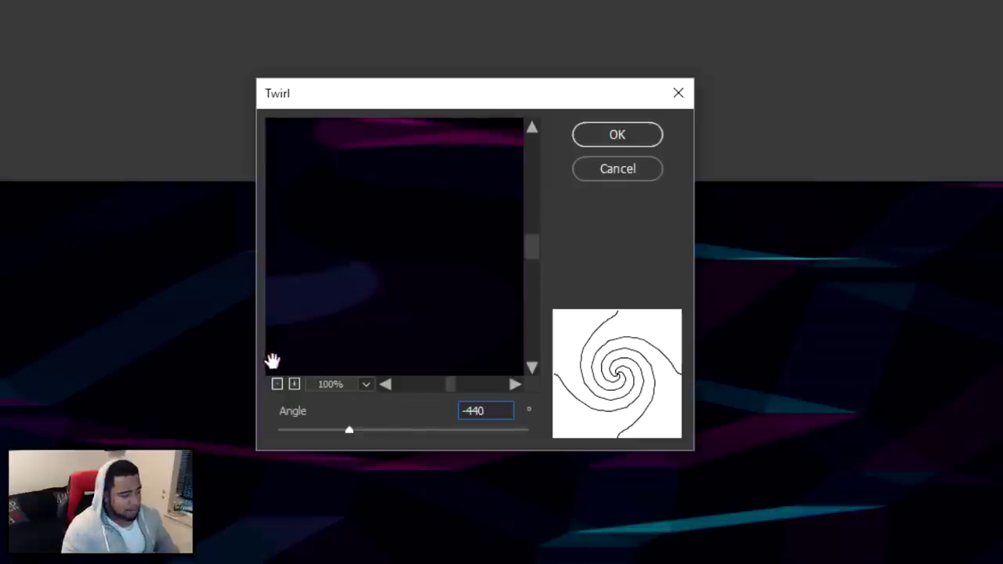
pyautogui.click(399, 281)
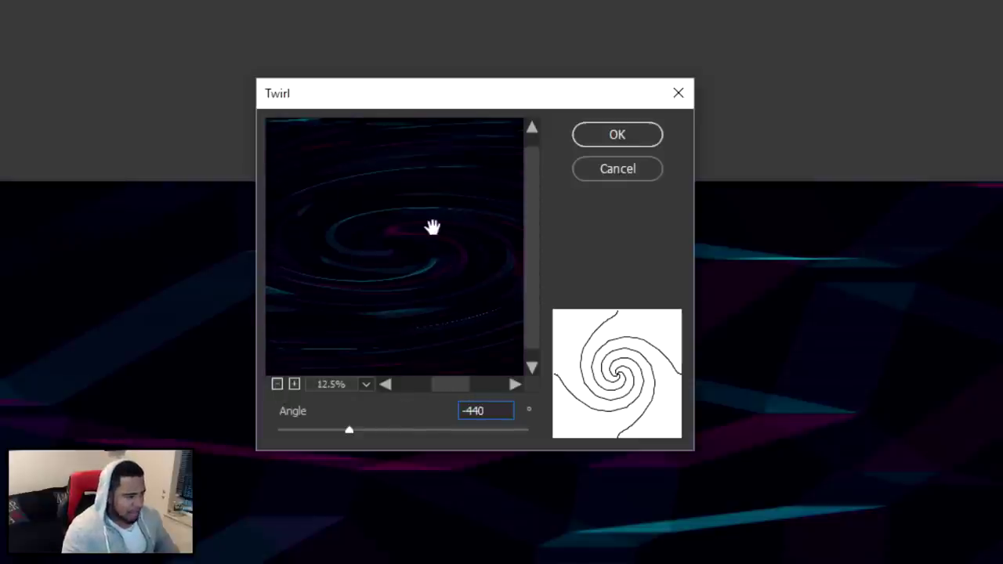
pyautogui.click(617, 138)
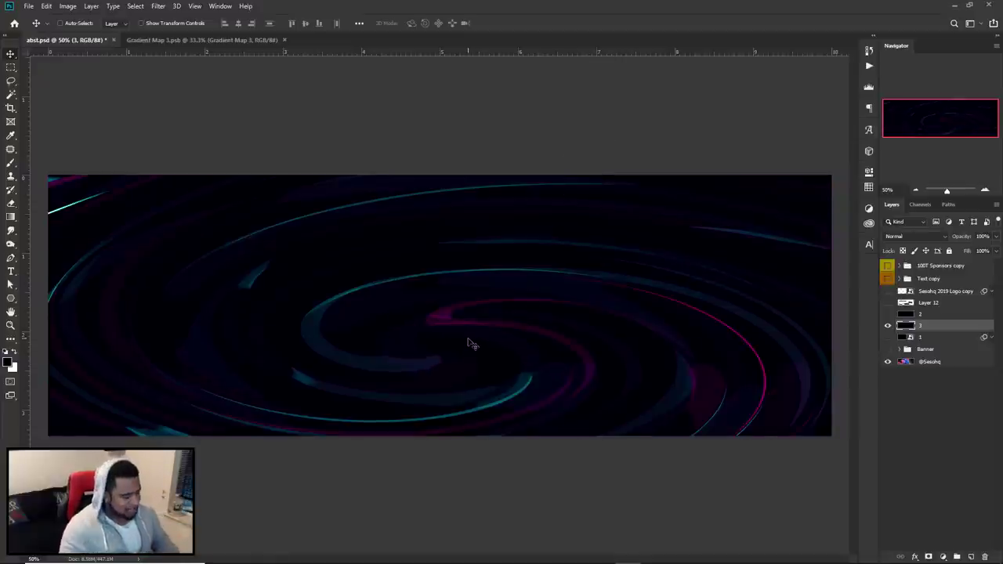
# Step: Move layer 3 so the swirl's centre sits in the lower-left part of the banner, and switch to the Pen tool
pyautogui.moveTo(587, 314); pyautogui.dragTo(400, 364)
pyautogui.moveTo(765, 376); pyautogui.dragTo(715, 365)
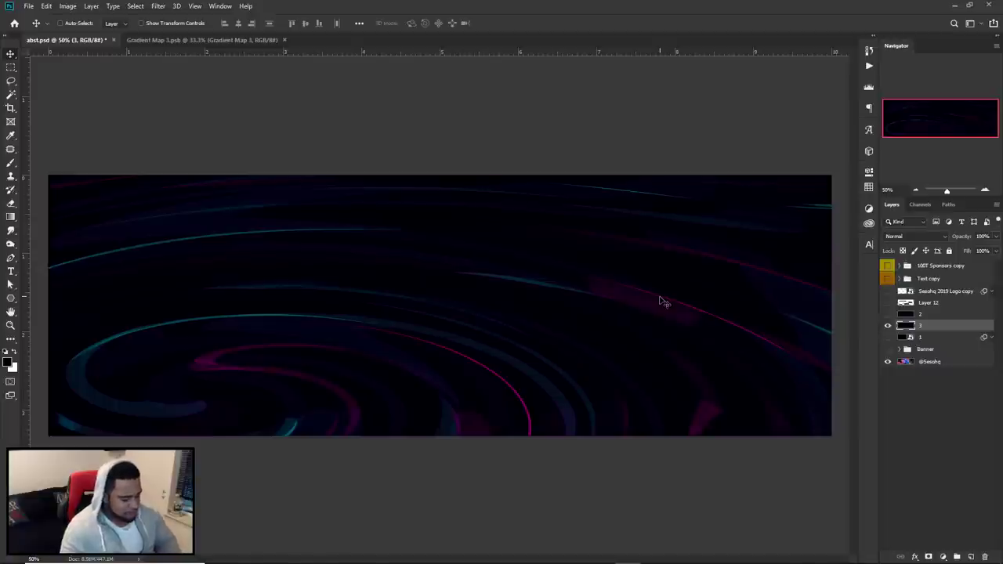
pyautogui.press('p')
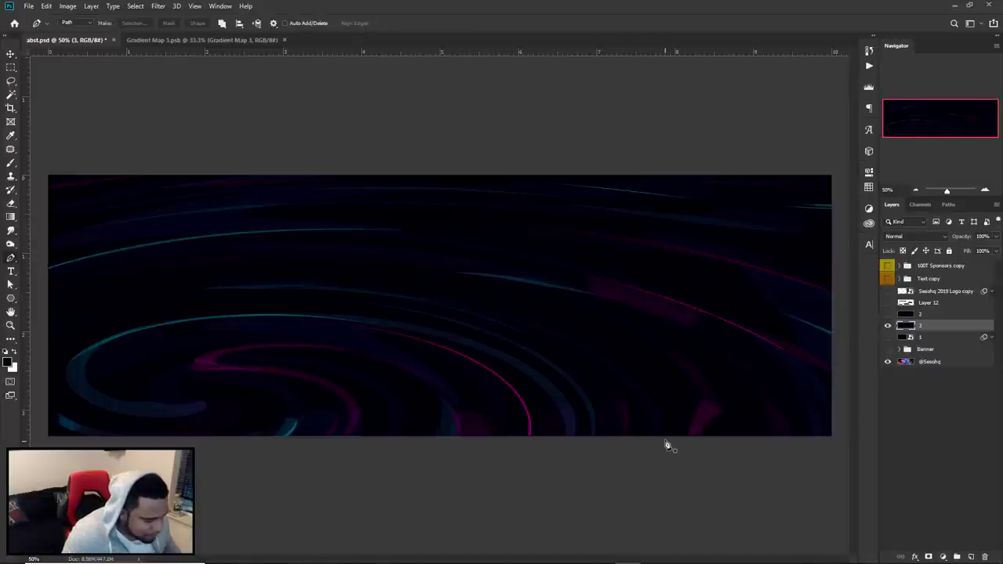
pyautogui.moveTo(164, 214); pyautogui.dragTo(899, 478)
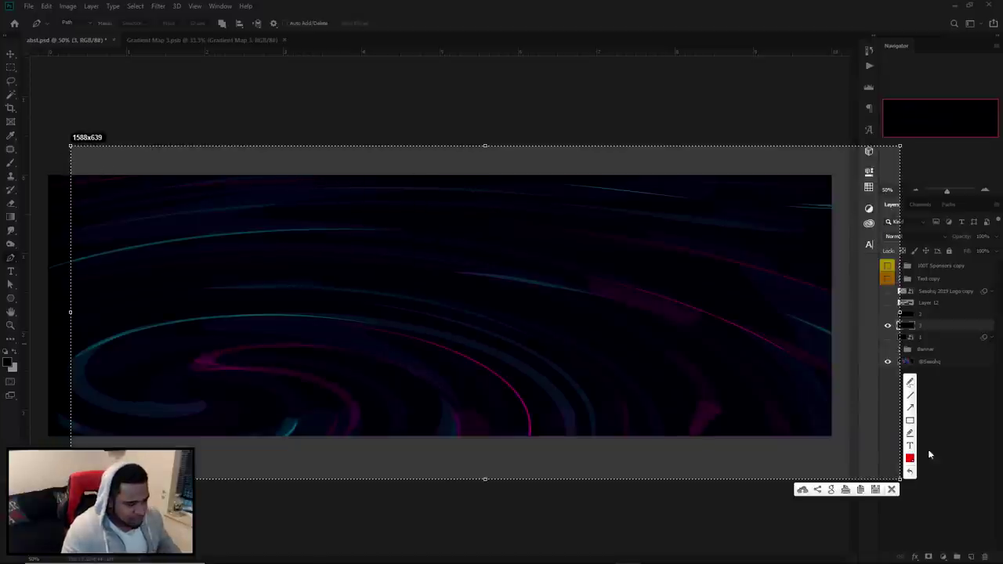
pyautogui.moveTo(657, 446); pyautogui.dragTo(660, 427)
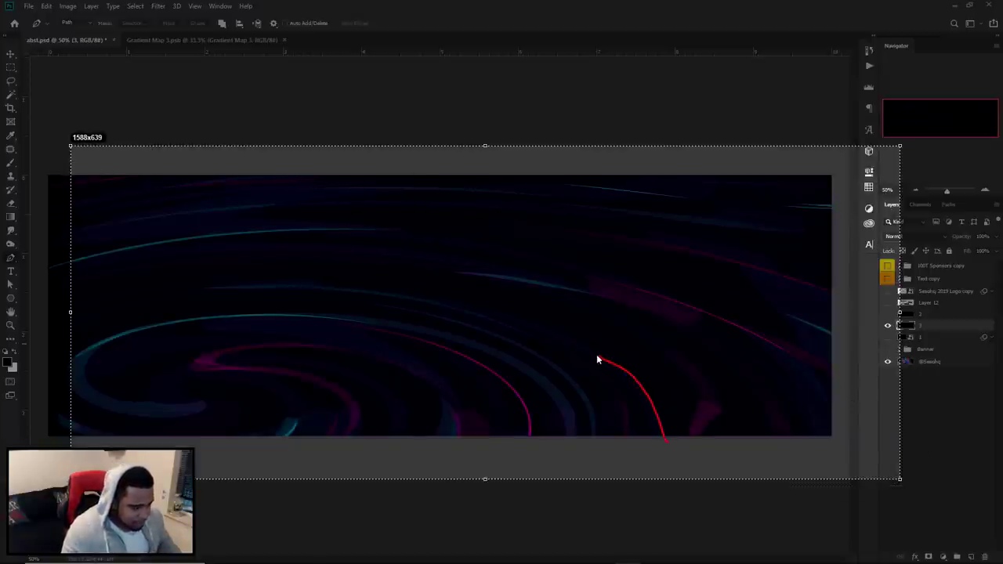
pyautogui.moveTo(285, 283)
pyautogui.mouseDown()
pyautogui.moveTo(128, 294)
pyautogui.moveTo(26, 357)
pyautogui.mouseUp()
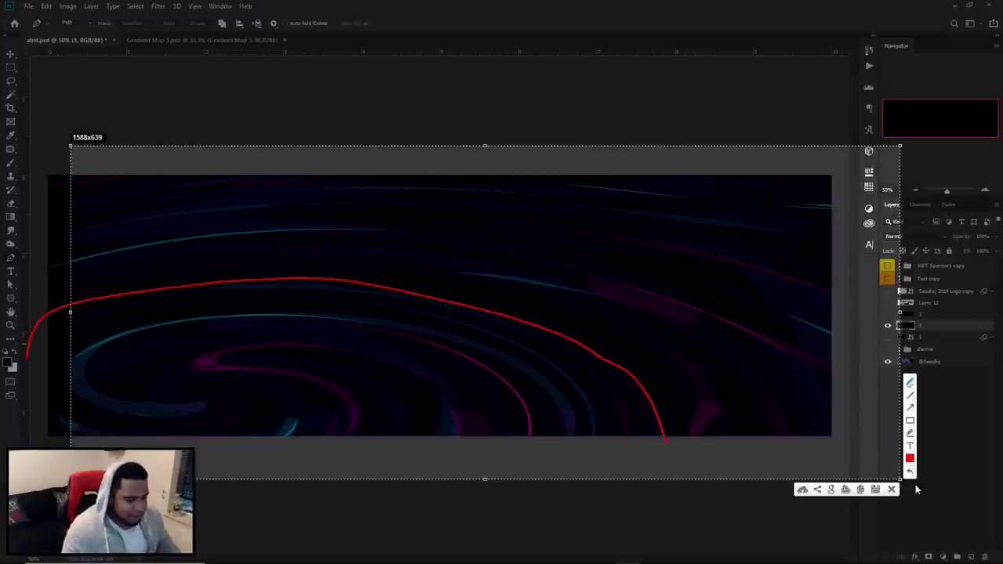
pyautogui.click(892, 490)
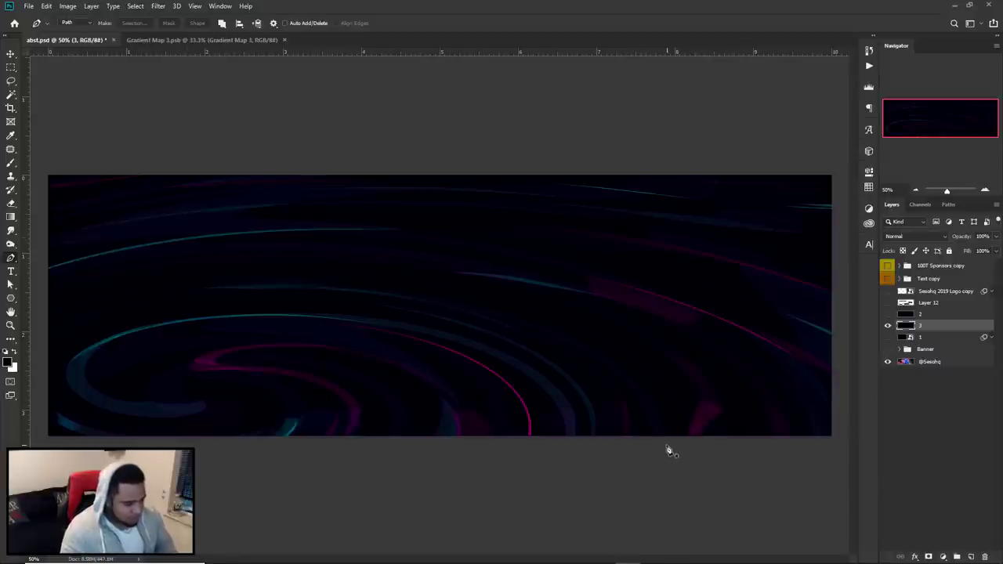
# Step: Draw a closed Pen path arching over the lower-left swirl and returning below the canvas, following the curve of the twirled streaks
pyautogui.moveTo(218, 284); pyautogui.dragTo(639, 265)
pyautogui.scroll(-1, 335, 308)
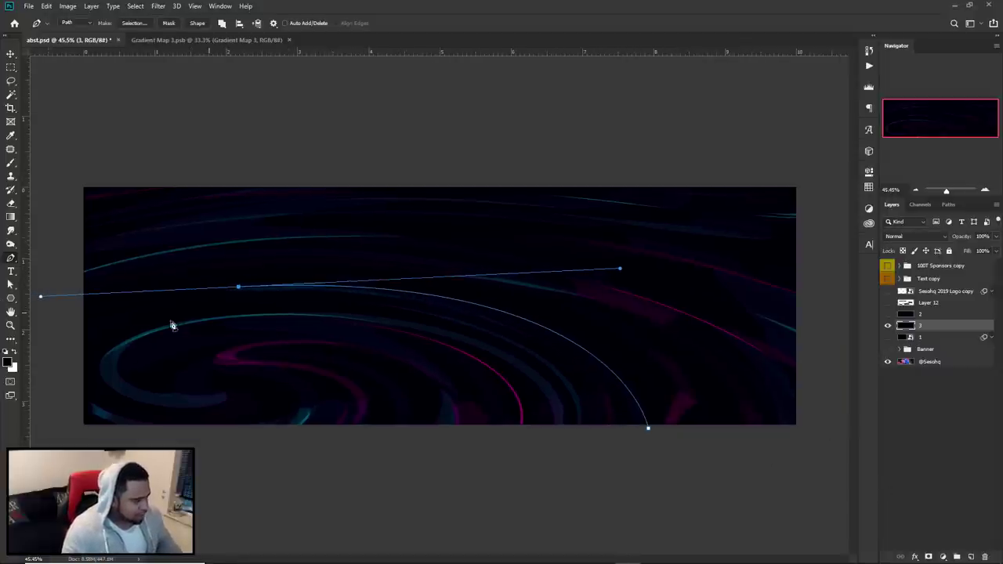
pyautogui.click(38, 377)
pyautogui.moveTo(519, 476); pyautogui.dragTo(596, 460)
pyautogui.click(648, 428)
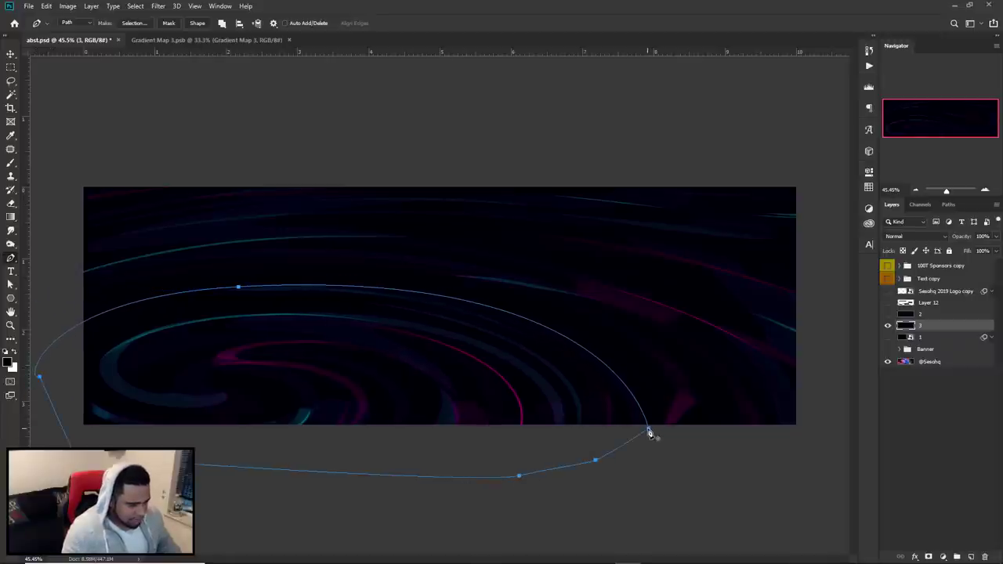
# Step: Fill the path with black on a new layer above layer 3, and delete the path
pyautogui.click(972, 557)
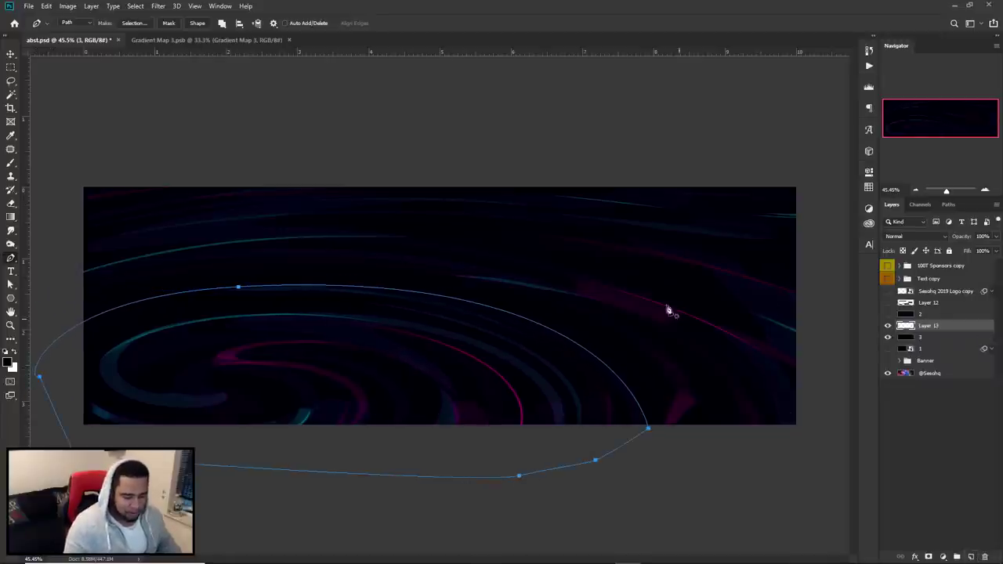
pyautogui.rightClick(662, 302)
pyautogui.click(690, 362)
pyautogui.click(721, 199)
pyautogui.click(698, 279)
pyautogui.click(785, 200)
pyautogui.rightClick(578, 271)
pyautogui.click(618, 283)
pyautogui.press('v')
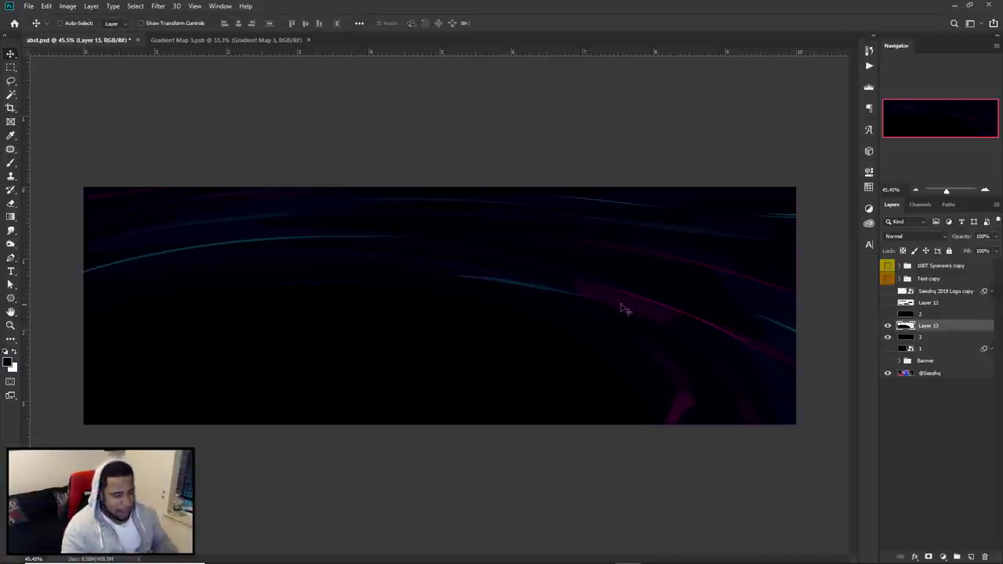
# Step: Try moving Layer 13 and layer 3 together
pyautogui.keyDown('shift'); pyautogui.click(929, 337); pyautogui.keyUp('shift')
pyautogui.moveTo(638, 345); pyautogui.dragTo(683, 282)
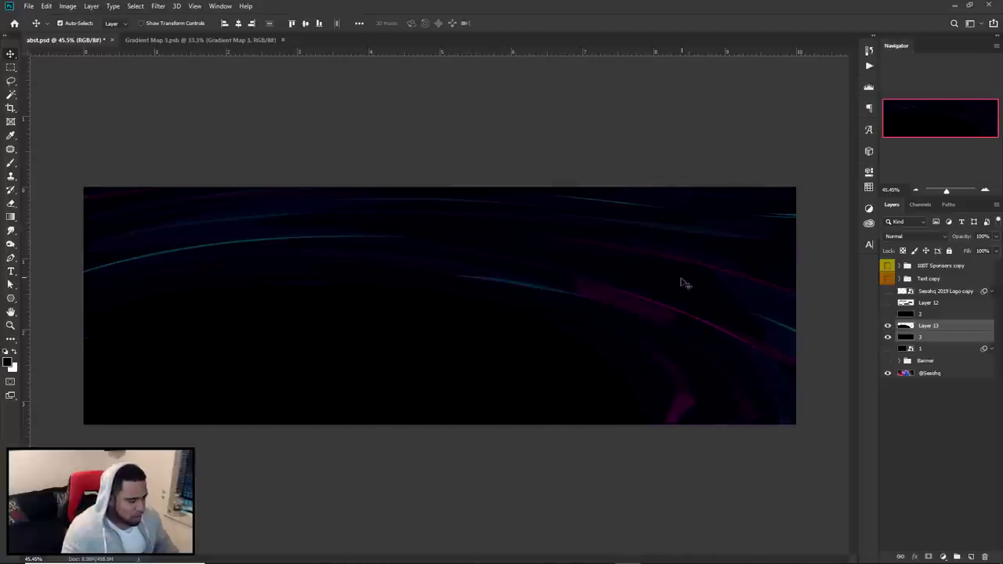
# Step: Scale the black shape on Layer 13 up slightly from its lower-left corner, to about 101%
pyautogui.click(946, 332)
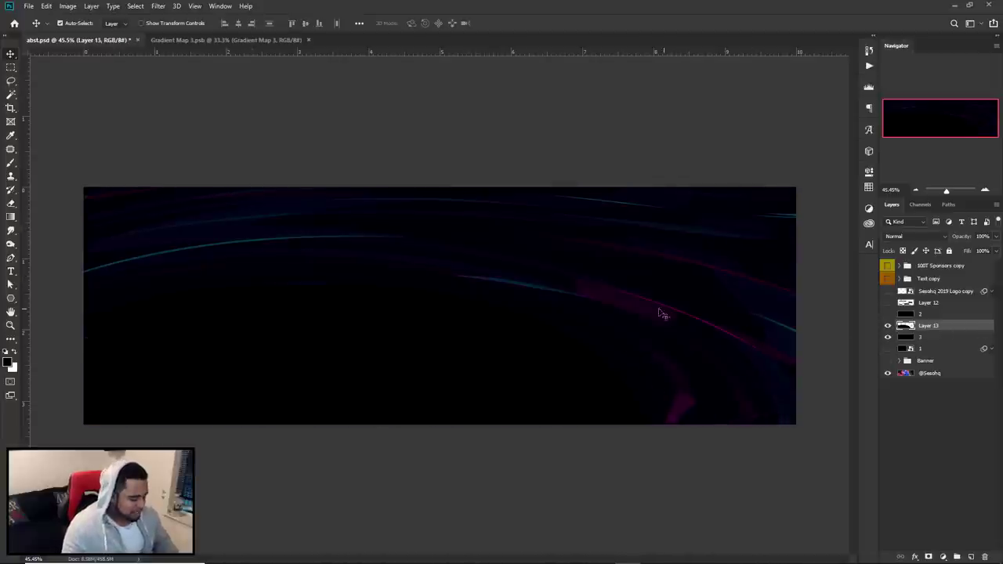
pyautogui.hotkey('ctrl', 't')
pyautogui.moveTo(650, 281); pyautogui.dragTo(652, 287)
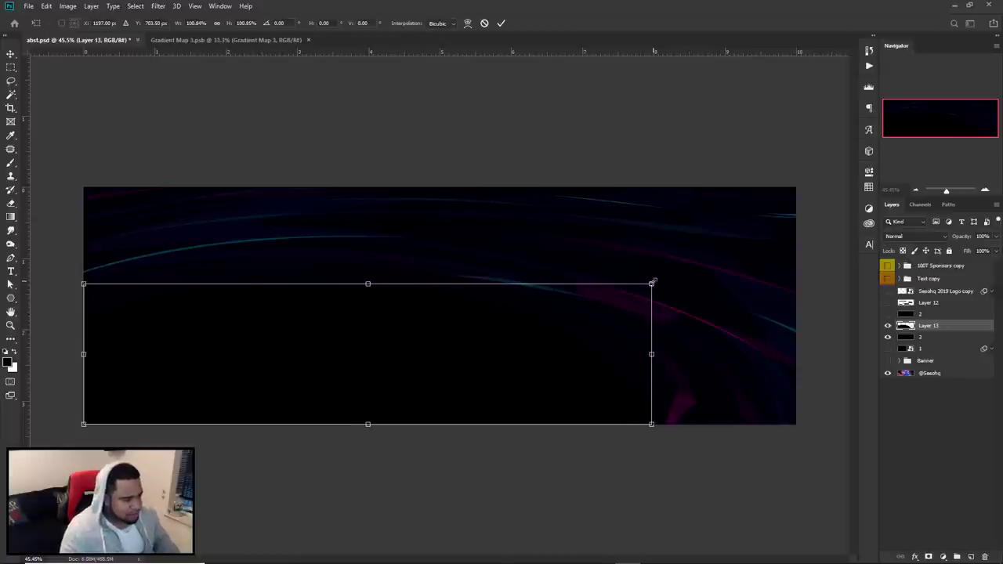
pyautogui.press('Return')
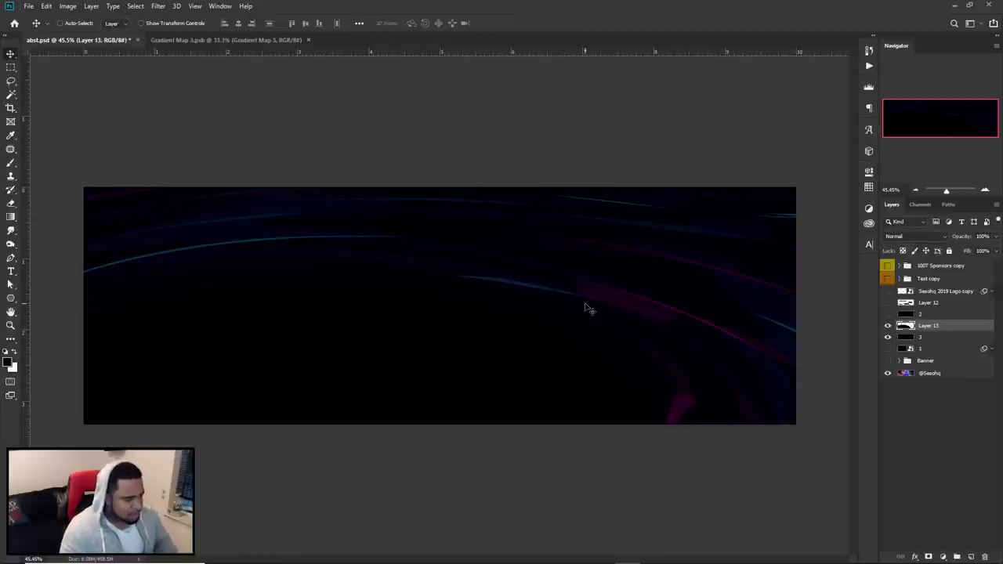
# Step: Give Layer 13's curved shape a Color Overlay in a very dark purple sampled from the artwork, and rasterize the layer style
pyautogui.press('h')
pyautogui.doubleClick(964, 325)
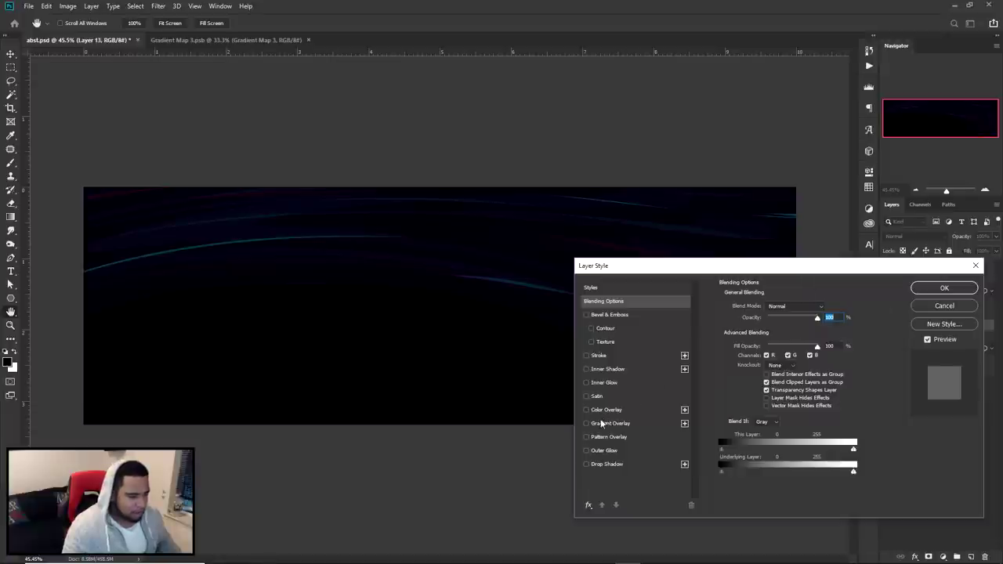
pyautogui.click(605, 410)
pyautogui.click(828, 307)
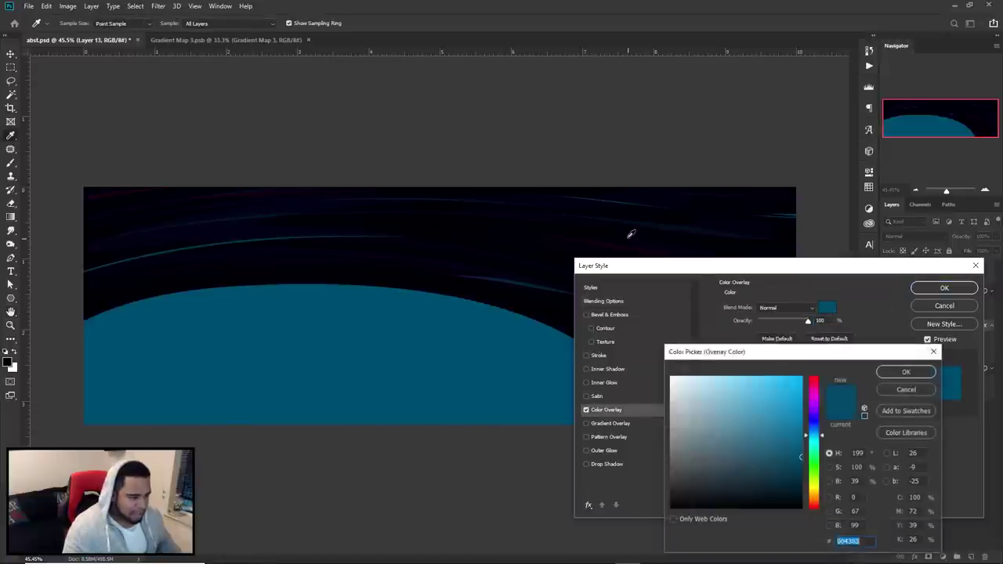
pyautogui.click(607, 239)
pyautogui.click(286, 257)
pyautogui.click(907, 371)
pyautogui.click(944, 288)
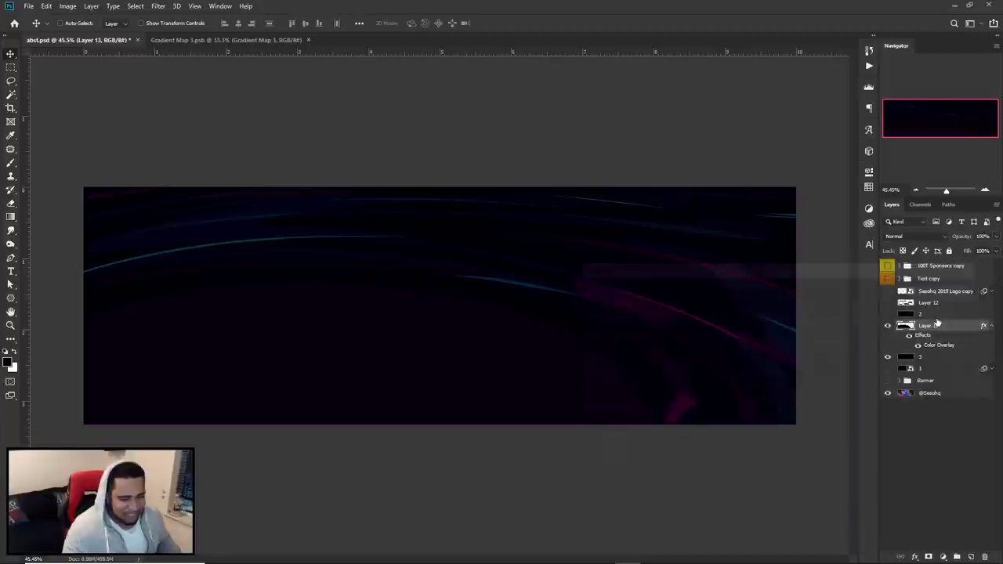
pyautogui.rightClick(940, 326)
pyautogui.click(885, 290)
# Step: Add a Pattern Overlay of small black dots to Layer 13 and change its blend mode so it blends into the dark purple
pyautogui.doubleClick(969, 326)
pyautogui.click(612, 436)
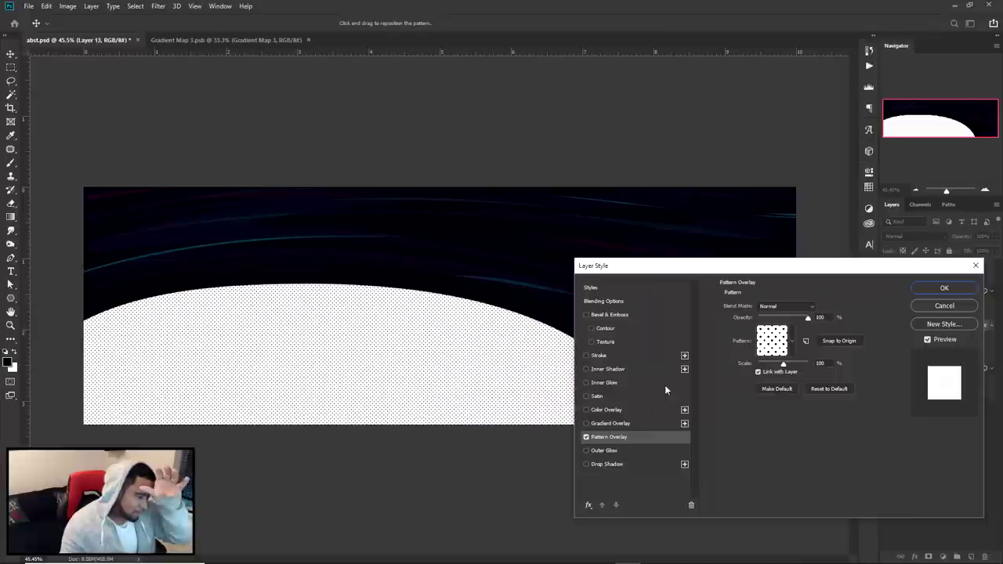
pyautogui.click(787, 339)
pyautogui.click(786, 338)
pyautogui.click(791, 306)
pyautogui.click(768, 430)
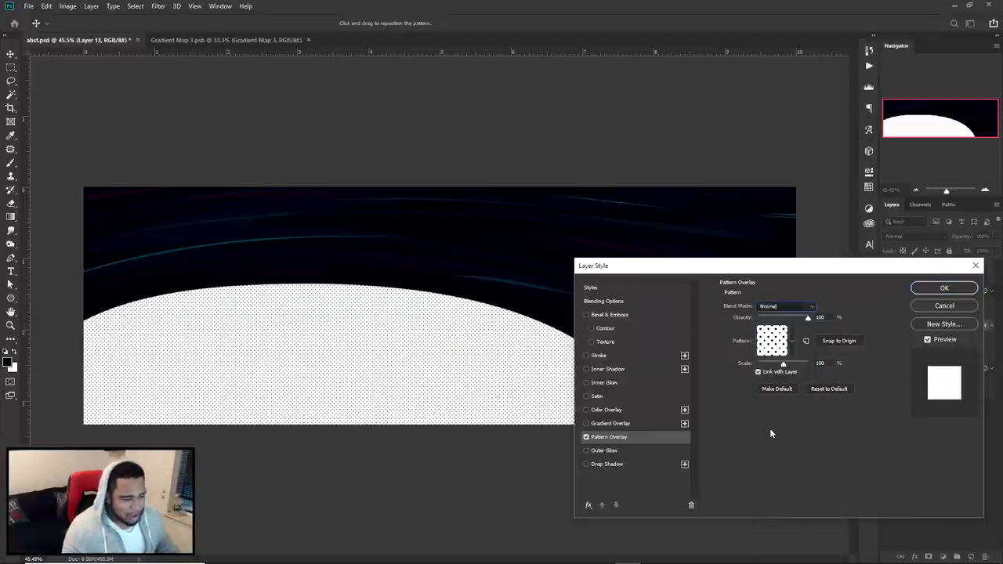
pyautogui.click(944, 289)
# Step: Add a layer above Layer 13 and draw a closed Pen path arching inside the purple shape and returning below the canvas
pyautogui.click(970, 558)
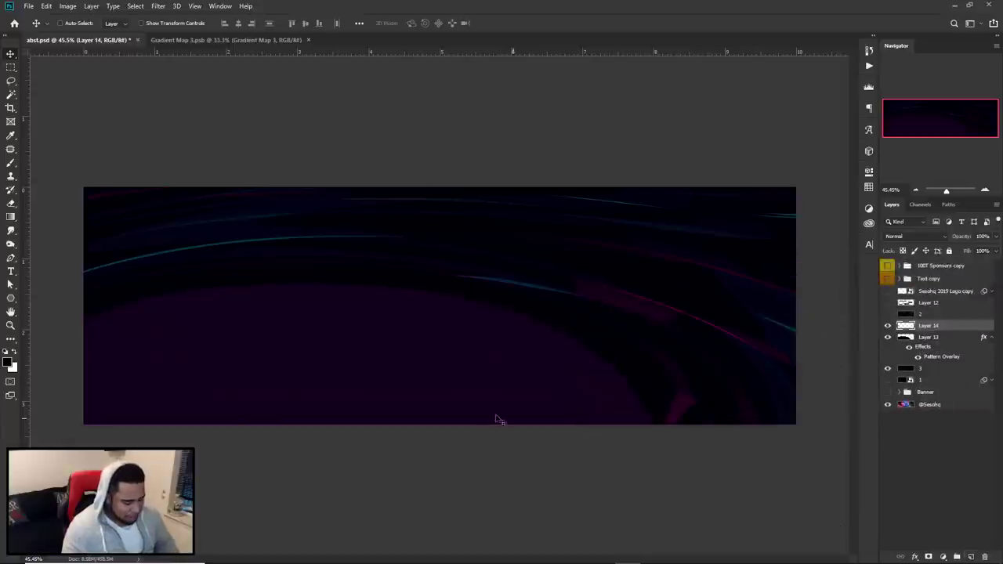
pyautogui.press('p')
pyautogui.click(56, 378)
pyautogui.moveTo(531, 473); pyautogui.dragTo(637, 216)
pyautogui.click(352, 491)
pyautogui.click(71, 434)
pyautogui.click(55, 377)
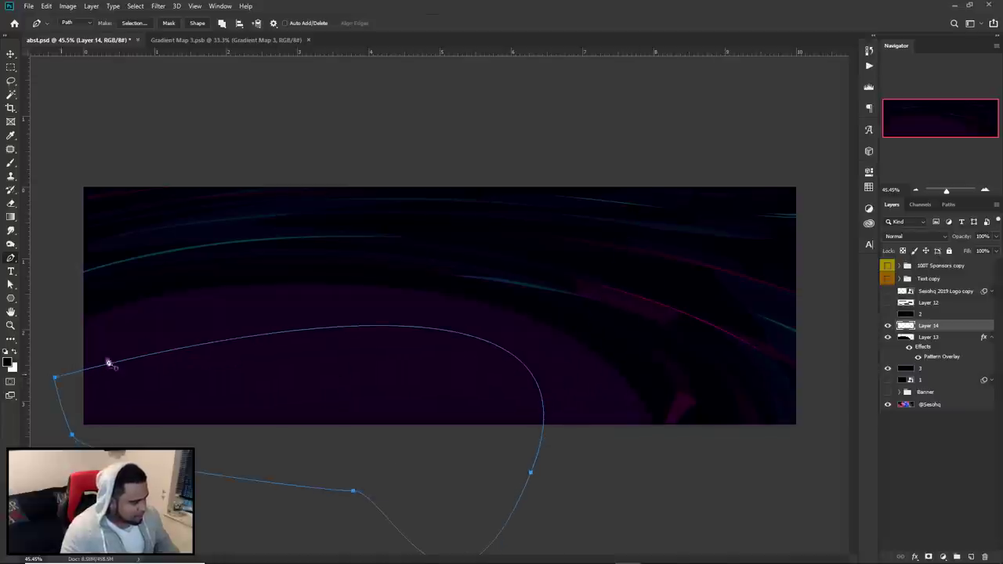
# Step: Add another new layer and convert the closed path into a new anti-aliased selection with a feather radius of 0
pyautogui.click(971, 557)
pyautogui.rightClick(636, 282)
pyautogui.click(659, 343)
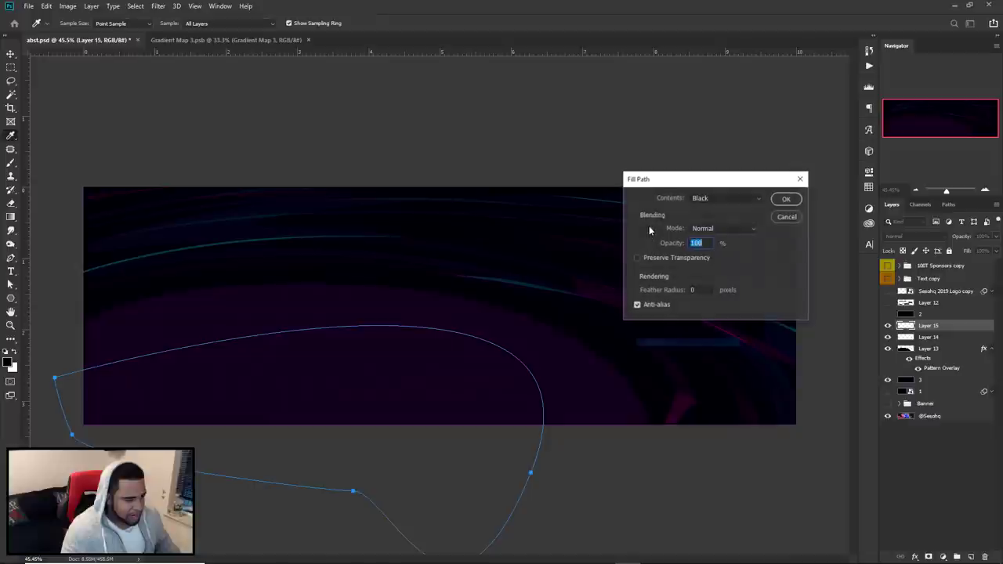
pyautogui.click(785, 215)
pyautogui.rightClick(644, 253)
pyautogui.click(679, 297)
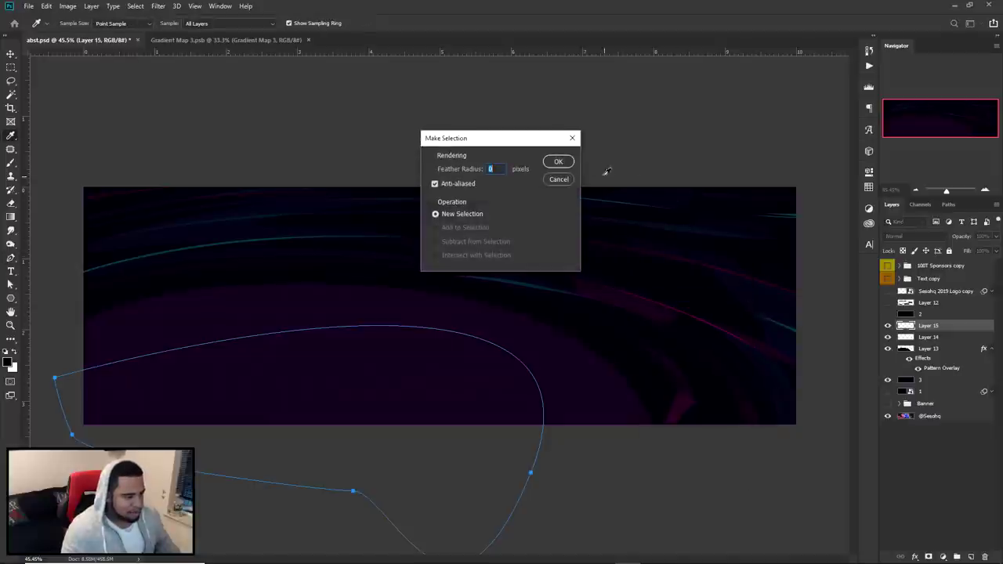
pyautogui.click(563, 164)
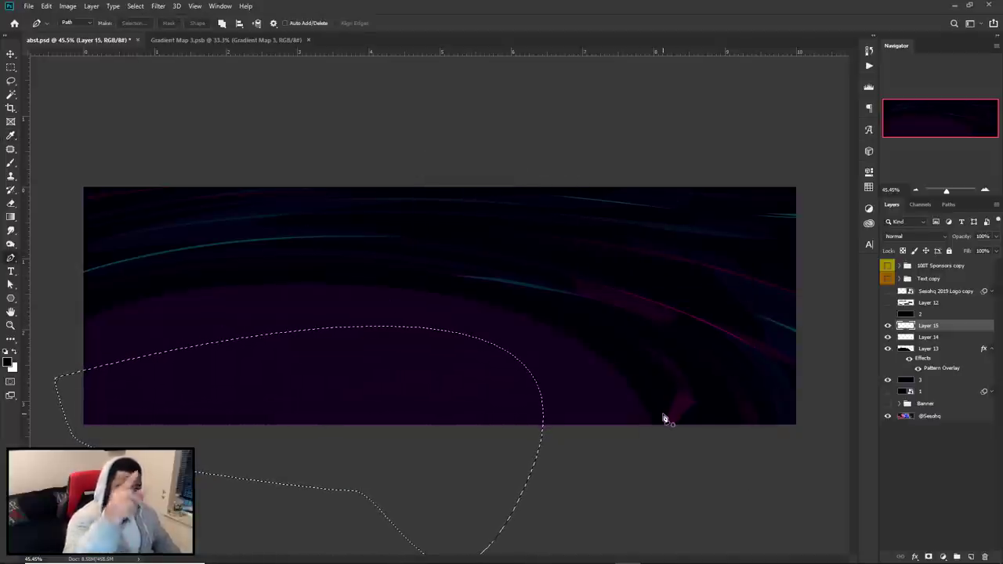
# Step: Brush a soft cyan-blue glow, sampled from the artwork's streaks, along the upper edge of the selection on Layer 15
pyautogui.press('b')
pyautogui.moveTo(783, 318); pyautogui.dragTo(743, 341)
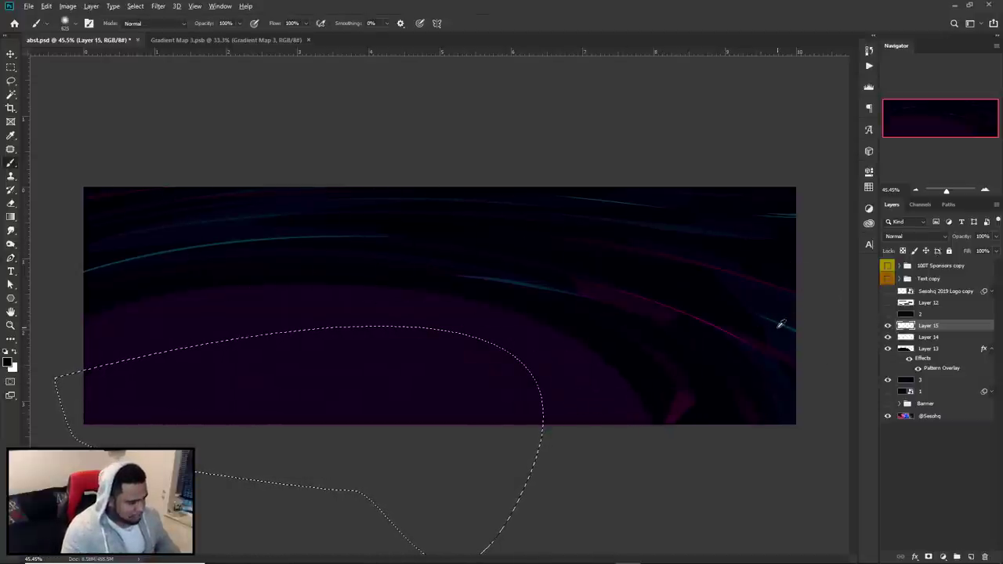
pyautogui.moveTo(598, 374)
pyautogui.mouseDown()
pyautogui.moveTo(442, 273)
pyautogui.moveTo(78, 291)
pyautogui.mouseUp()
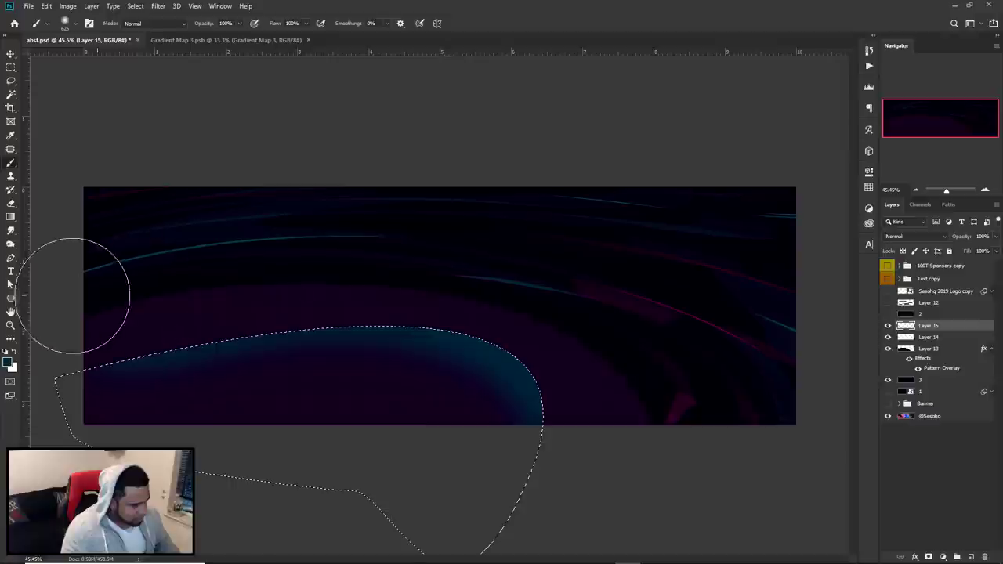
# Step: Set Layer 15's blend mode to Linear Dodge (Add) and clear the selection
pyautogui.click(914, 250)
pyautogui.click(914, 237)
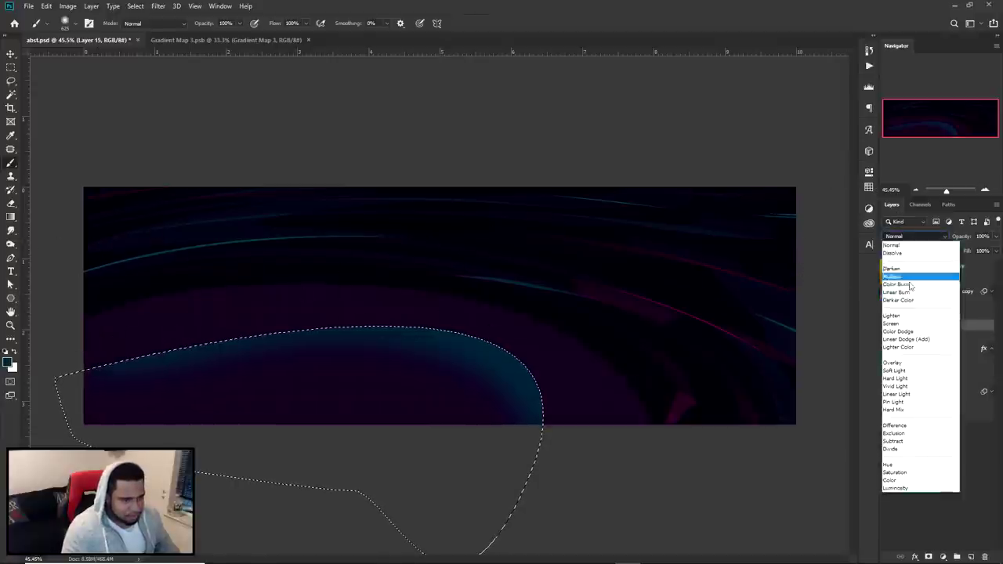
pyautogui.click(922, 329)
pyautogui.hotkey('ctrl', 'd')
pyautogui.press('v')
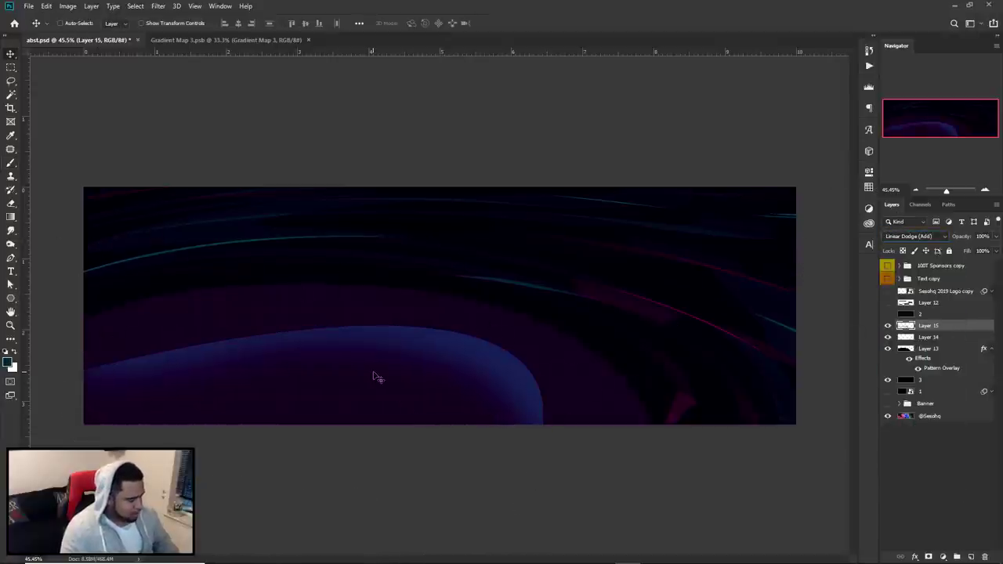
# Step: Try a duplicate of the glow layer offset down and to the left, and delete both glow layers
pyautogui.hotkey('ctrl', 'j')
pyautogui.hotkey('ctrl', '-')
pyautogui.hotkey('ctrl', '-')
pyautogui.hotkey('ctrl', '-')
pyautogui.hotkey('ctrl', '+')
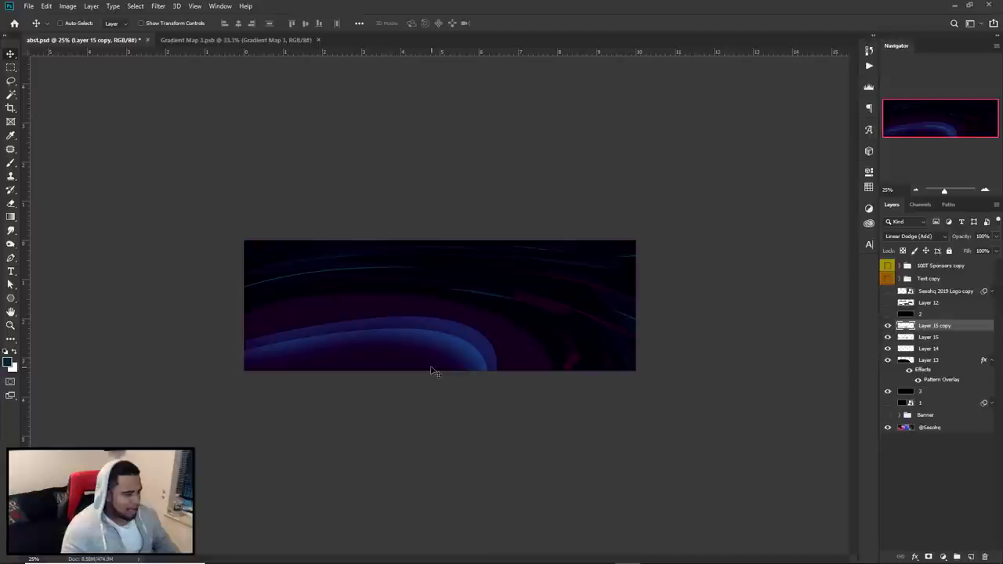
pyautogui.press('Delete')
pyautogui.press('Delete')
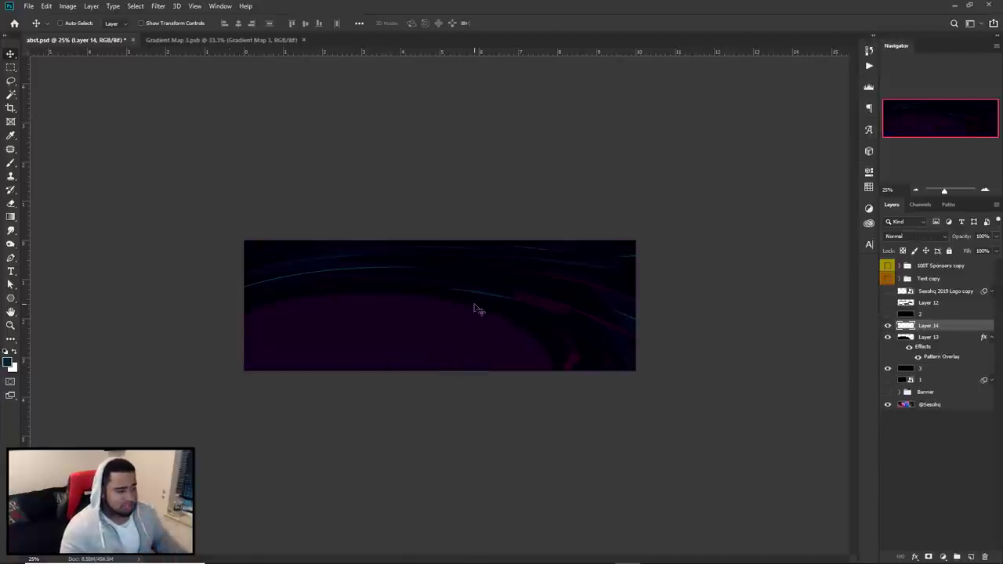
# Step: Hide Layer 13, load its shape as a selection, delete that area from layer 3, and deselect
pyautogui.hotkey('ctrl', '+')
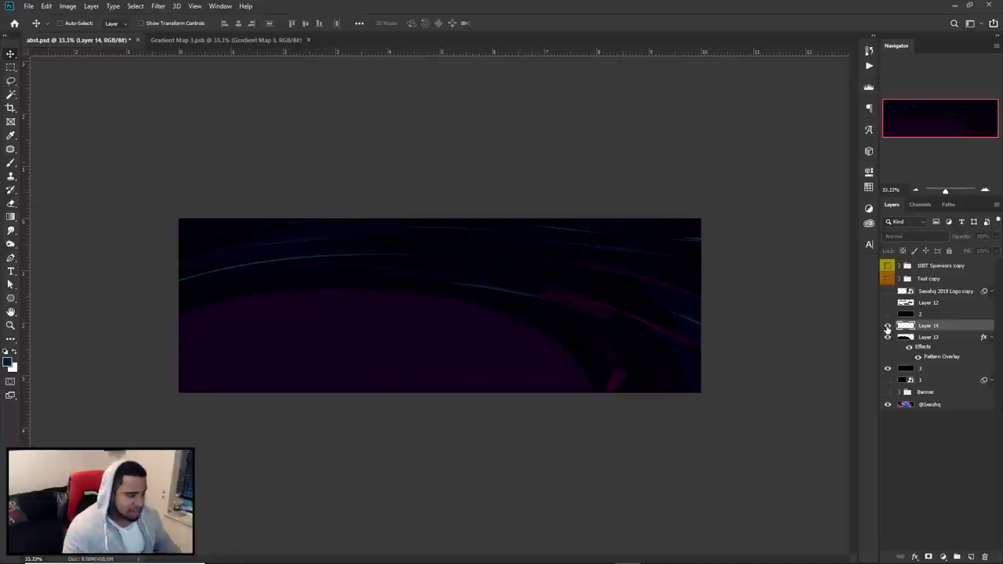
pyautogui.keyDown('ctrl'); pyautogui.click(906, 368); pyautogui.keyUp('ctrl')
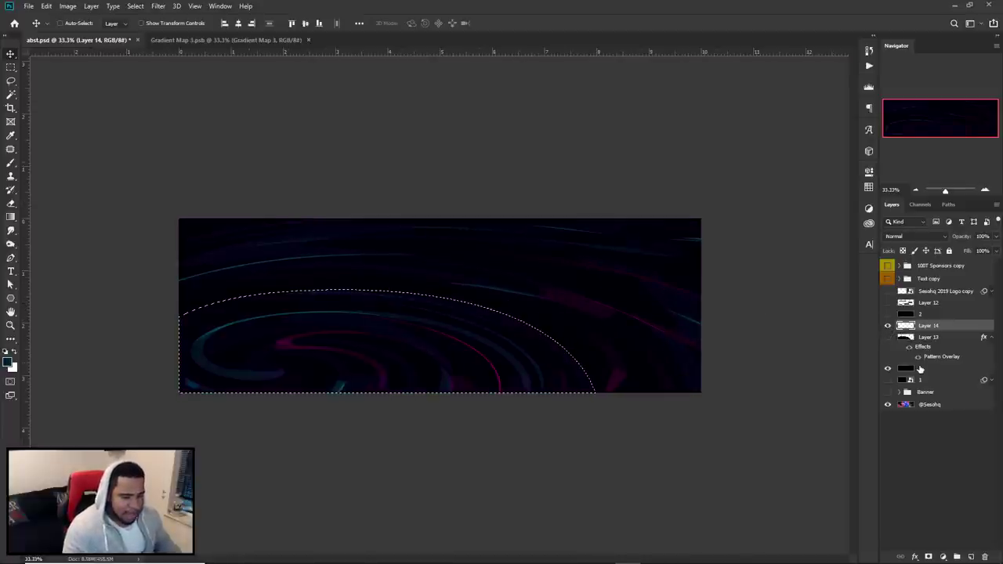
pyautogui.click(921, 369)
pyautogui.press('Delete')
pyautogui.hotkey('ctrl', 'd')
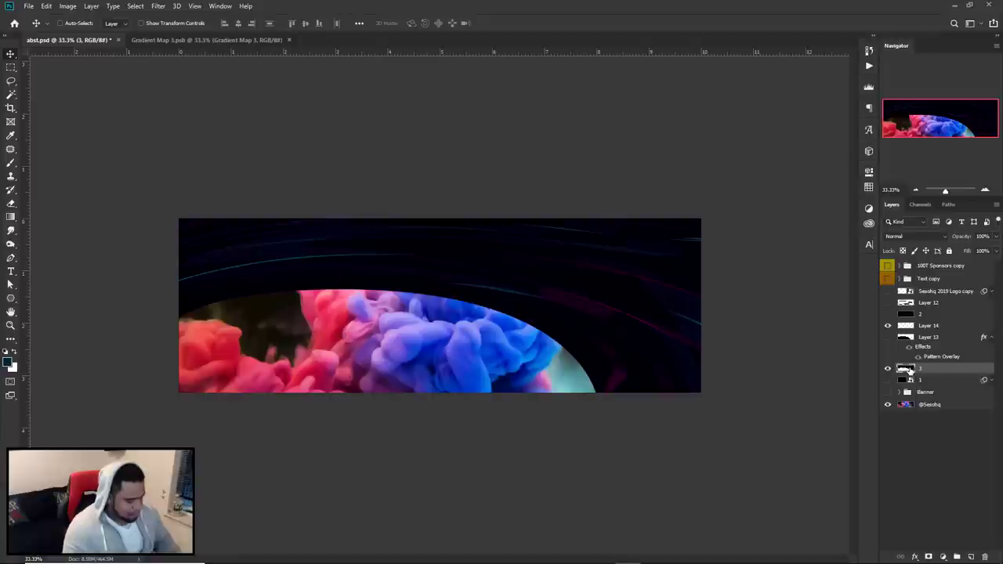
# Step: Select the whole canvas and cut the remaining content of layer 3 onto a new layer with Layer Via Cut
pyautogui.press('m')
pyautogui.hotkey('ctrl', 'a')
pyautogui.rightClick(585, 317)
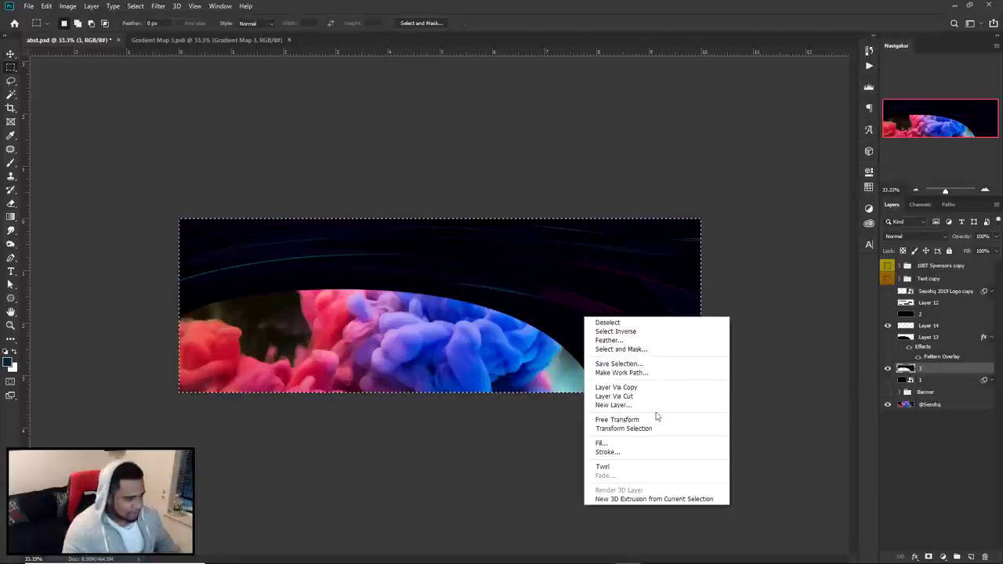
pyautogui.click(647, 397)
pyautogui.hotkey('alt', '[')
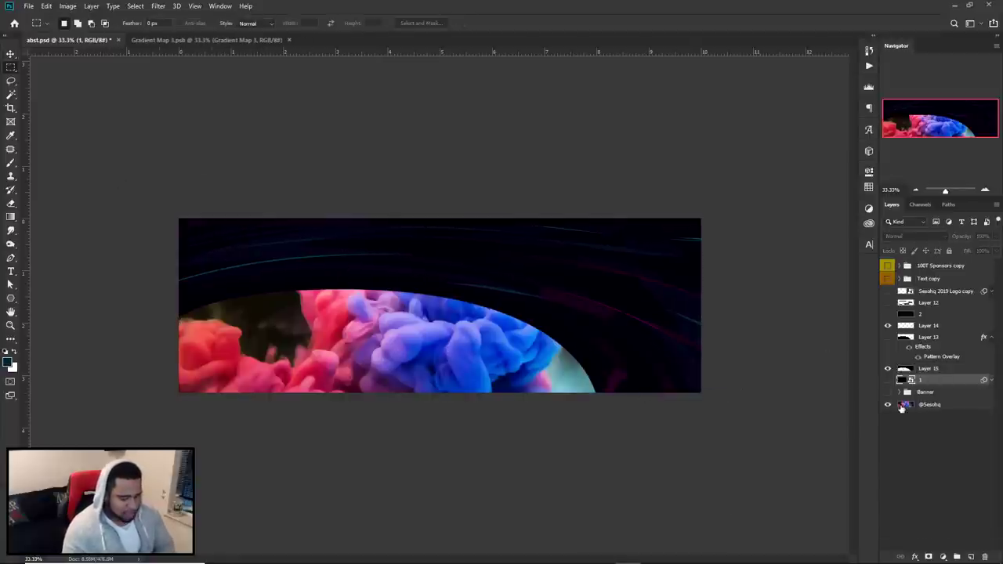
pyautogui.press('v')
pyautogui.hotkey('alt', ']')
pyautogui.moveTo(553, 282); pyautogui.dragTo(578, 298)
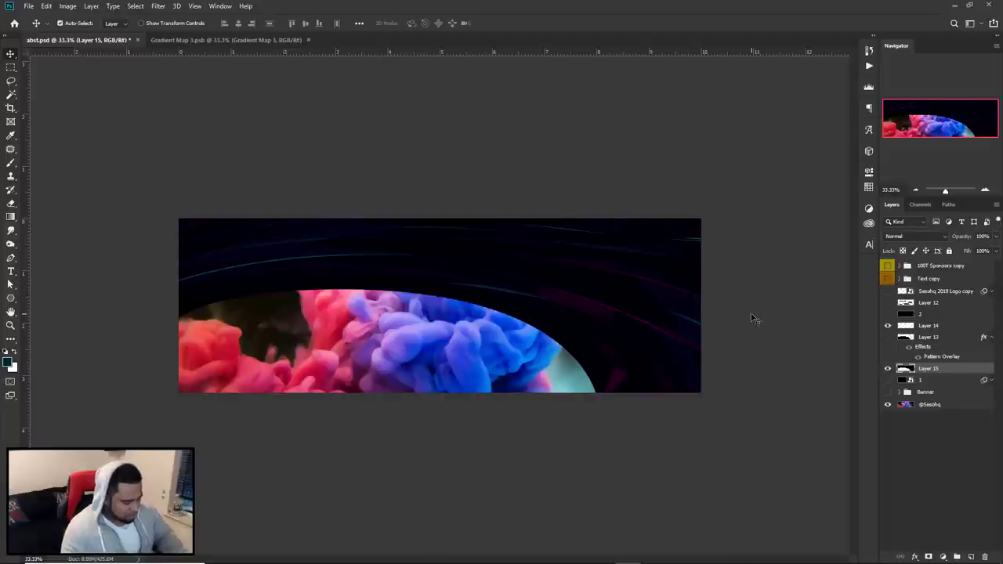
# Step: Duplicate Layer 15 and rotate the copy 180° so its curved edge mirrors the original around the centre
pyautogui.hotkey('ctrl', 'j')
pyautogui.hotkey('ctrl', 't')
pyautogui.moveTo(717, 246); pyautogui.dragTo(290, 337)
pyautogui.press('Return')
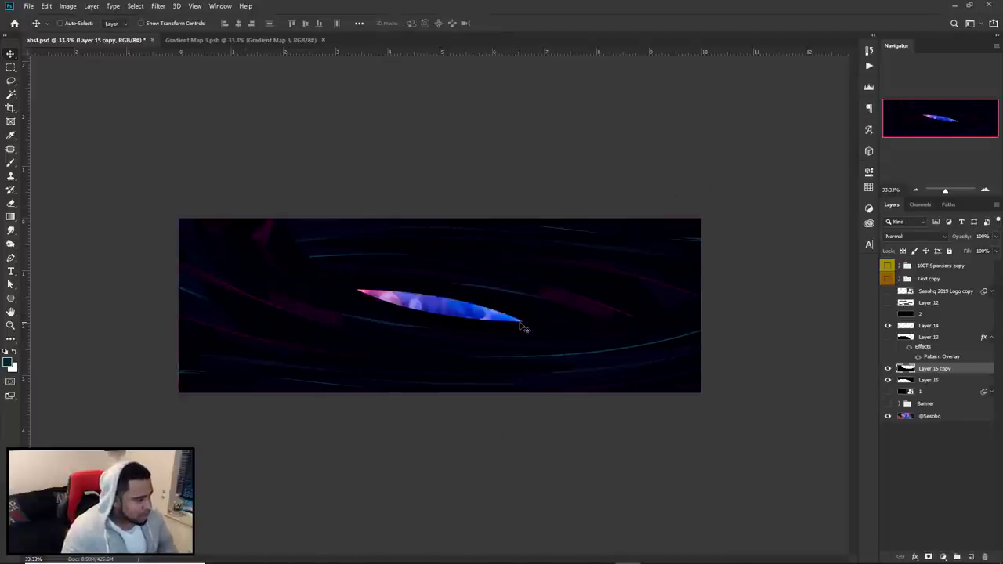
# Step: Make a second copy of the twirled piece from Layer 15 copy and rotate it with Free Transform
pyautogui.hotkey('ctrl', 'j')
pyautogui.hotkey('ctrl', 't')
pyautogui.moveTo(706, 193); pyautogui.dragTo(306, 345)
pyautogui.press('Return')
# Step: Place Layer 15 copy 2 beneath Layer 15 and move it to cover the eye-shaped gap in the middle
pyautogui.moveTo(610, 329); pyautogui.dragTo(645, 275)
pyautogui.hotkey('ctrl', 't')
pyautogui.press('Escape')
pyautogui.press('Delete')
pyautogui.hotkey('ctrl', '+')
pyautogui.hotkey('ctrl', 'z')
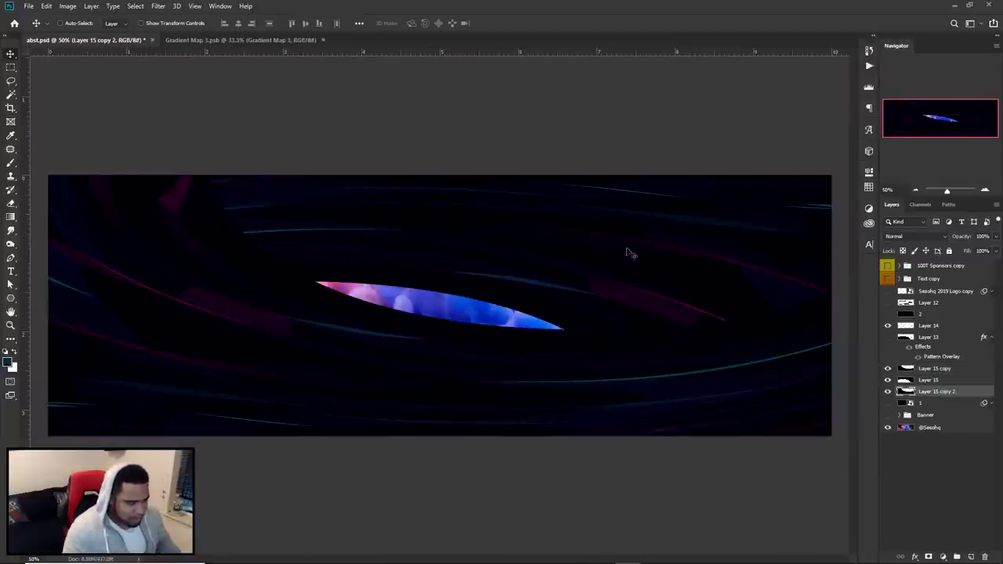
pyautogui.moveTo(513, 377)
pyautogui.mouseDown()
pyautogui.moveTo(638, 302)
pyautogui.moveTo(689, 319)
pyautogui.mouseUp()
pyautogui.hotkey('ctrl', '-')
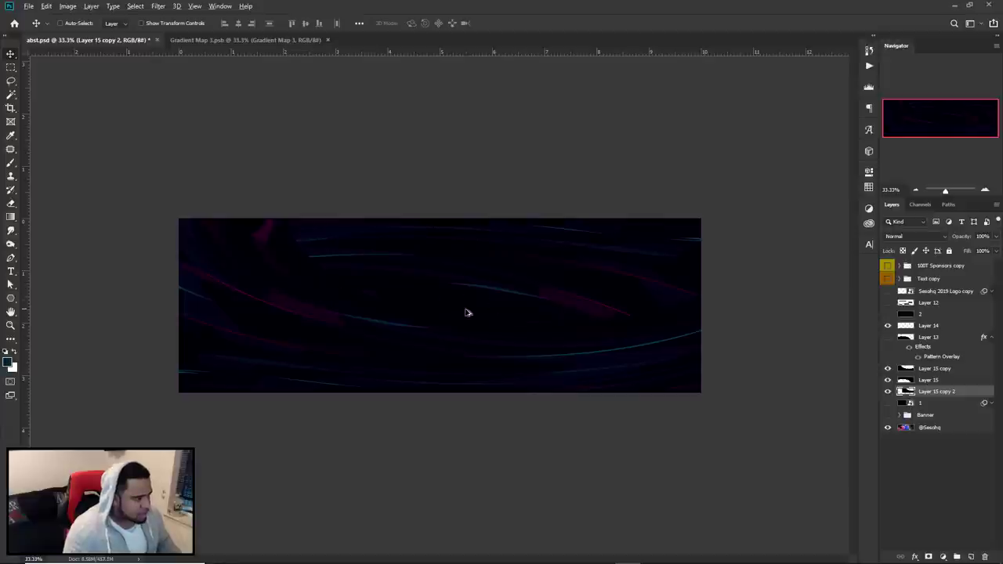
pyautogui.hotkey('ctrl', '+')
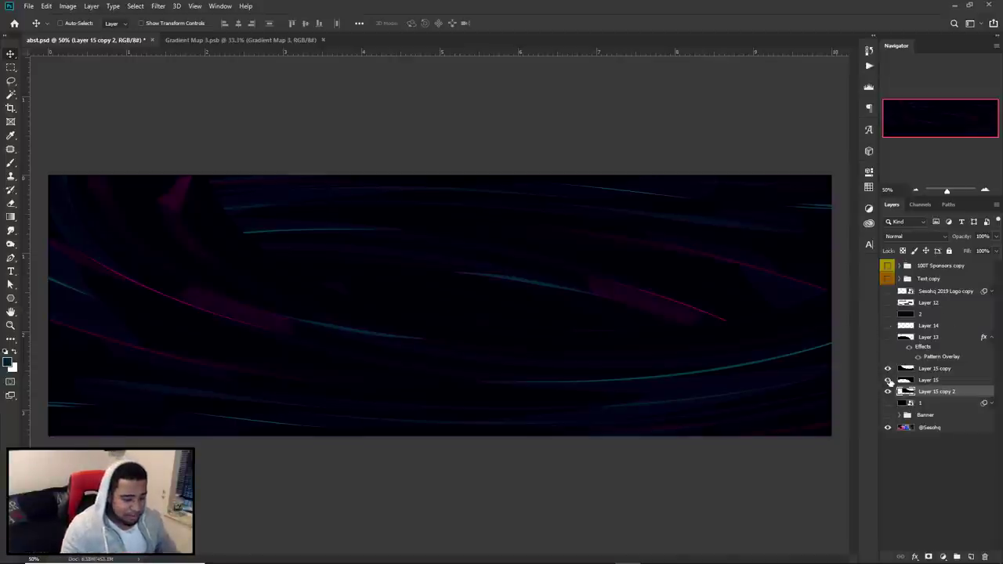
# Step: Hide Layer 15 and its copies, and show layer 1 together with the sponsors, banner text and logo
pyautogui.moveTo(888, 369); pyautogui.dragTo(889, 403)
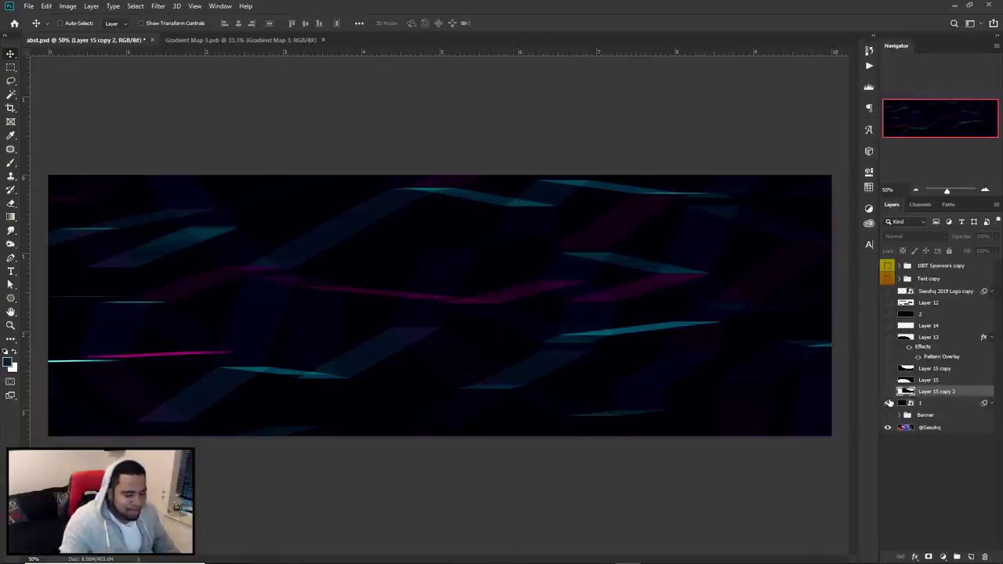
pyautogui.moveTo(888, 279); pyautogui.dragTo(888, 266)
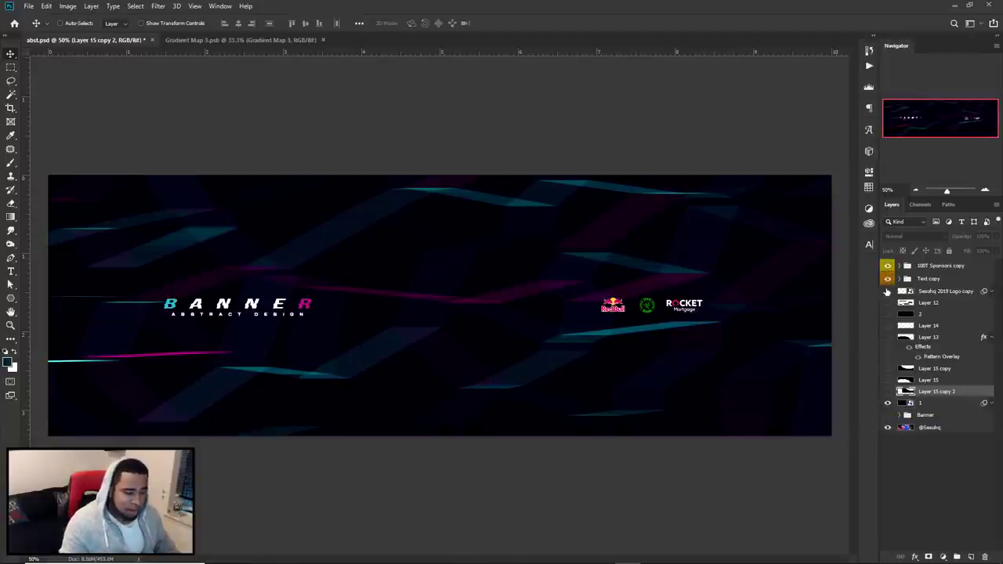
pyautogui.click(888, 291)
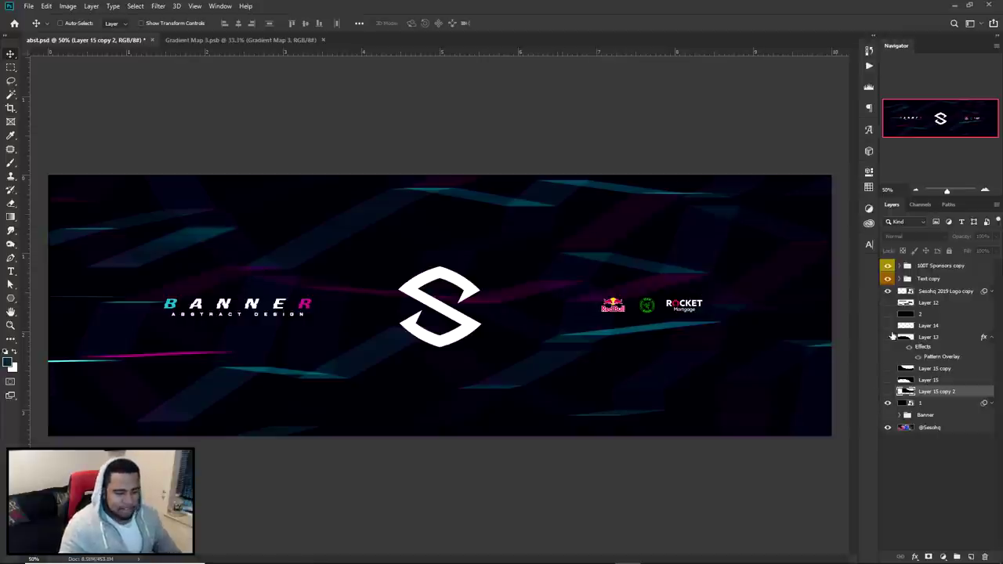
# Step: Group all layers from layer 1 up to 100T Sponsors copy, and hide the new group
pyautogui.click(925, 403)
pyautogui.keyDown('shift'); pyautogui.click(925, 266); pyautogui.keyUp('shift')
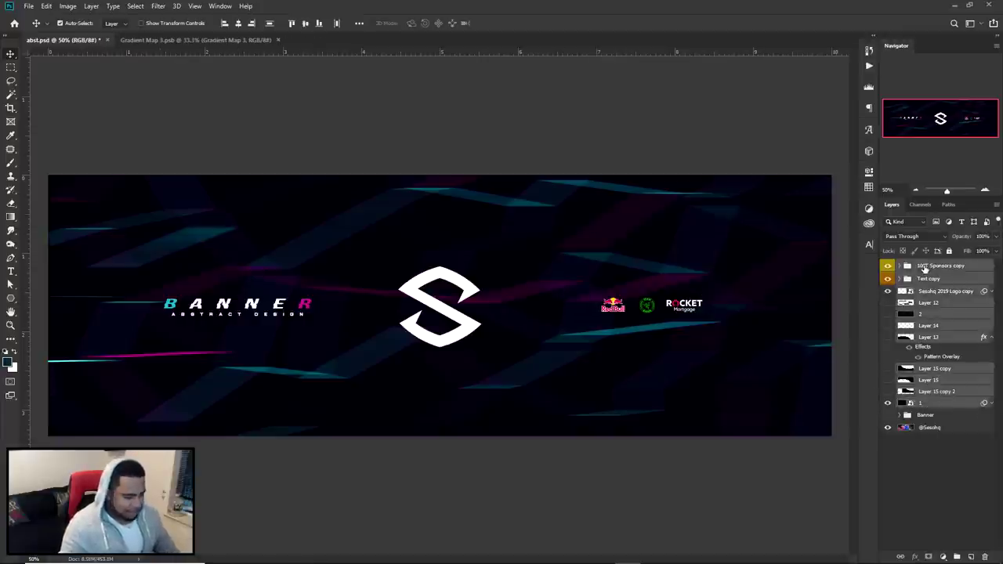
pyautogui.hotkey('ctrl', 'g')
pyautogui.click(889, 266)
# Step: Show the Banner group, expand it, and collapse and hide its Swirl group to view the streaked background
pyautogui.click(888, 278)
pyautogui.click(899, 278)
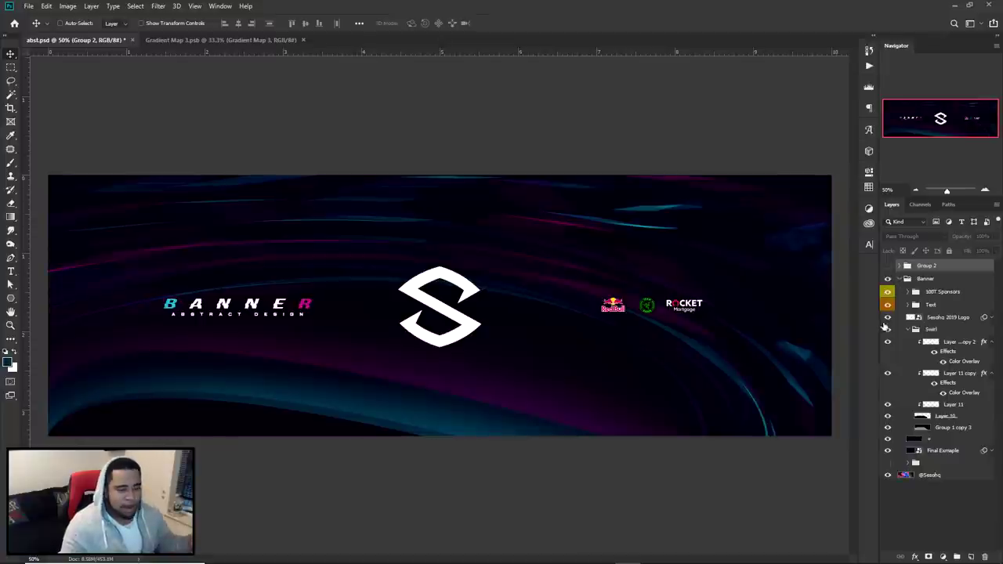
pyautogui.click(909, 330)
pyautogui.click(889, 330)
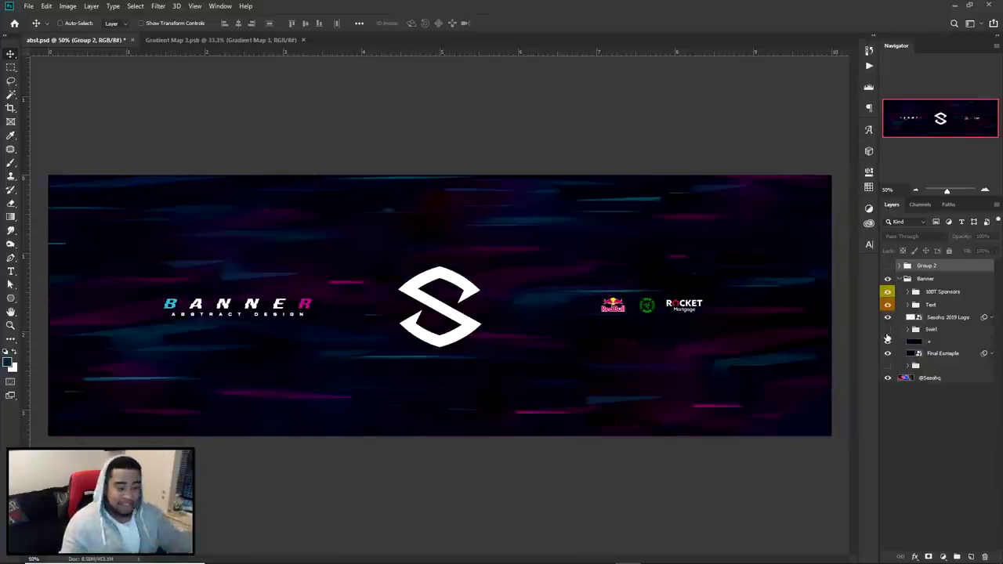